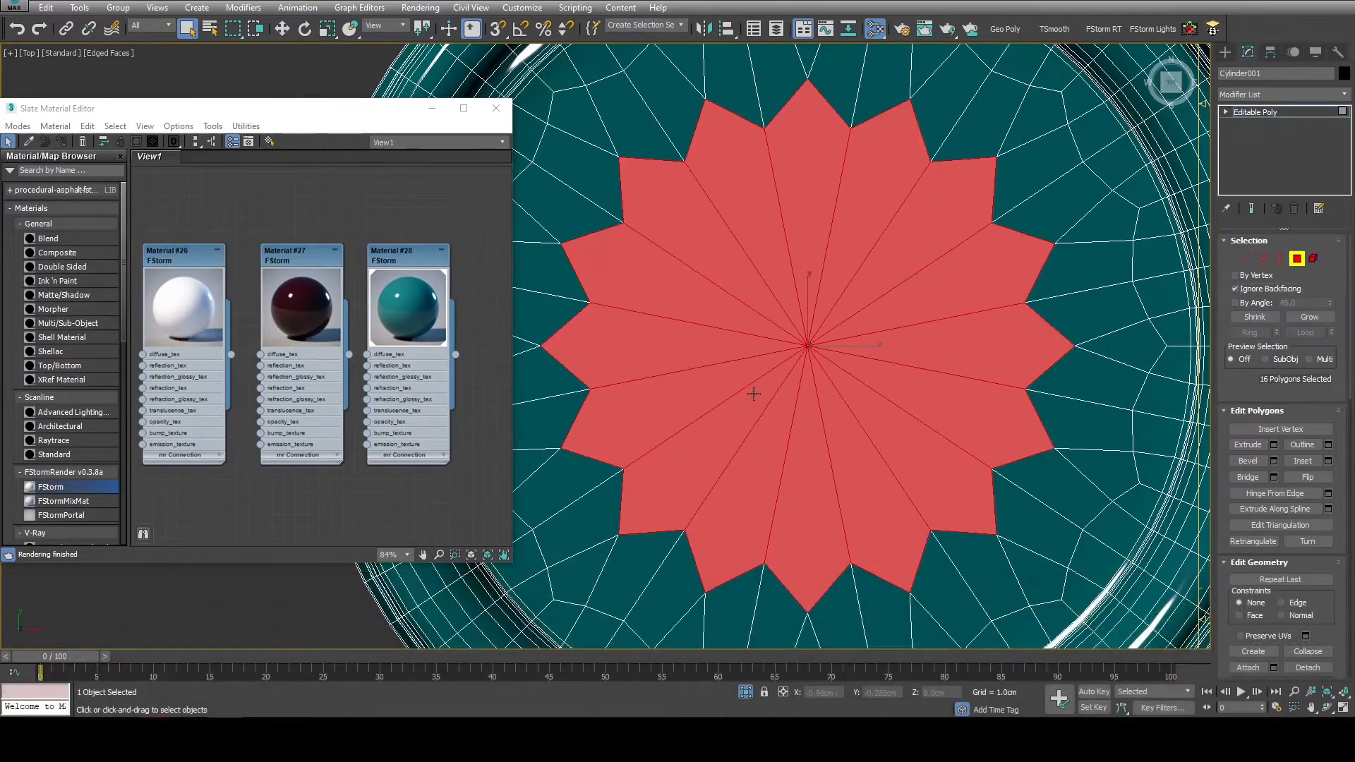
Grow the polygon selection from the mug's inner base up the whole inner wall and assign the white Material #26 to it.
{"action": "middle_click_drag", "start_coordinate": [755, 388], "coordinate": [789, 353], "text": "alt"}
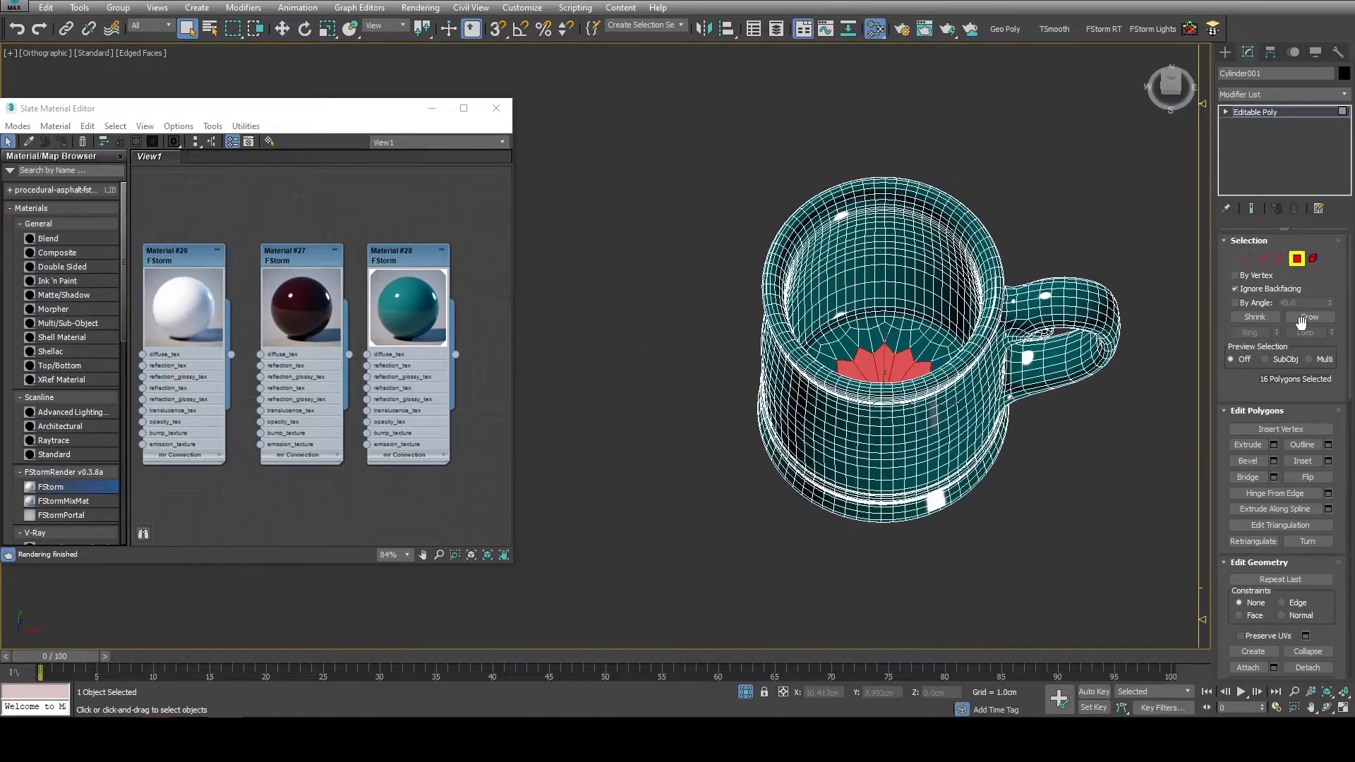
{"action": "left_click", "coordinate": [1306, 318]}
{"action": "left_click", "coordinate": [1307, 318]}
{"action": "left_click", "coordinate": [1307, 318]}
{"action": "left_click", "coordinate": [1307, 318]}
{"action": "left_click", "coordinate": [1307, 318]}
{"action": "left_click", "coordinate": [1307, 318]}
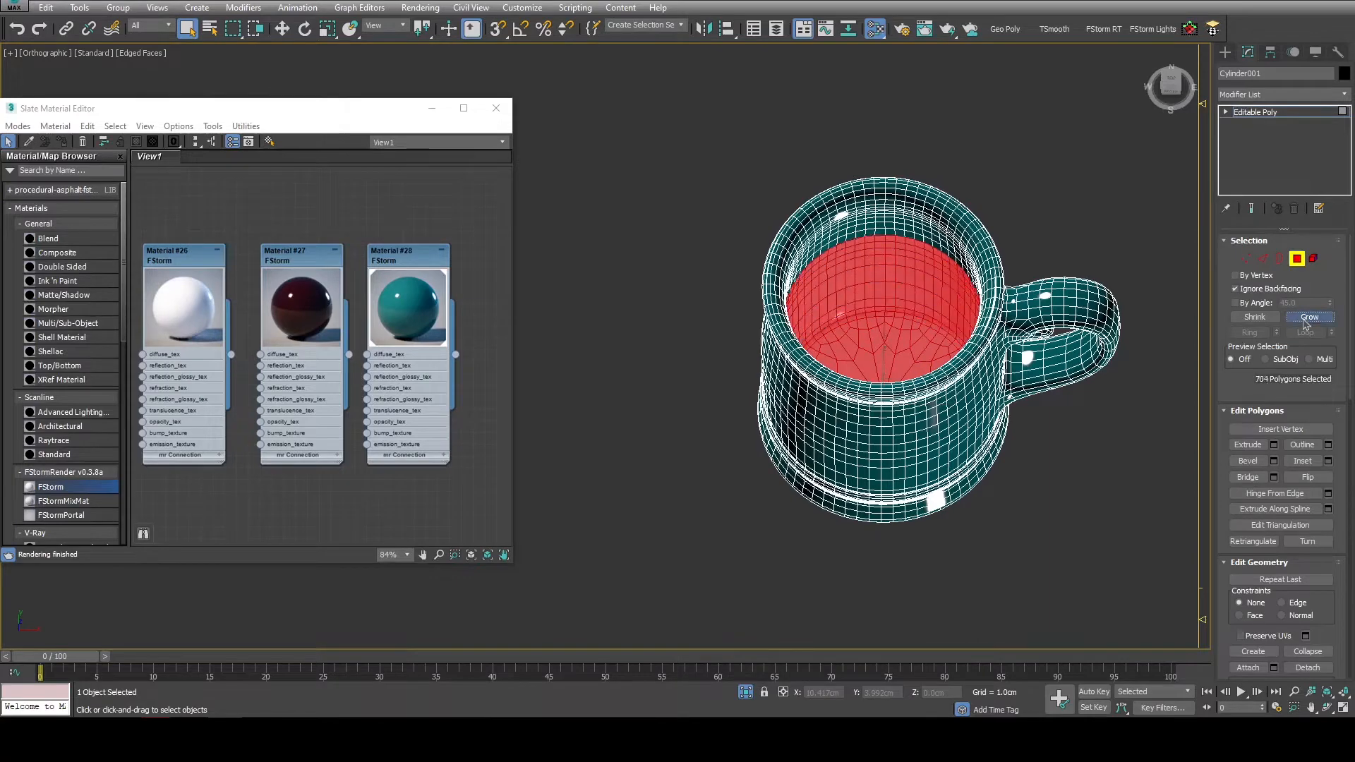
{"action": "left_click", "coordinate": [1307, 318]}
{"action": "left_click", "coordinate": [1307, 319]}
{"action": "left_click", "coordinate": [1307, 318]}
{"action": "left_click", "coordinate": [1307, 318]}
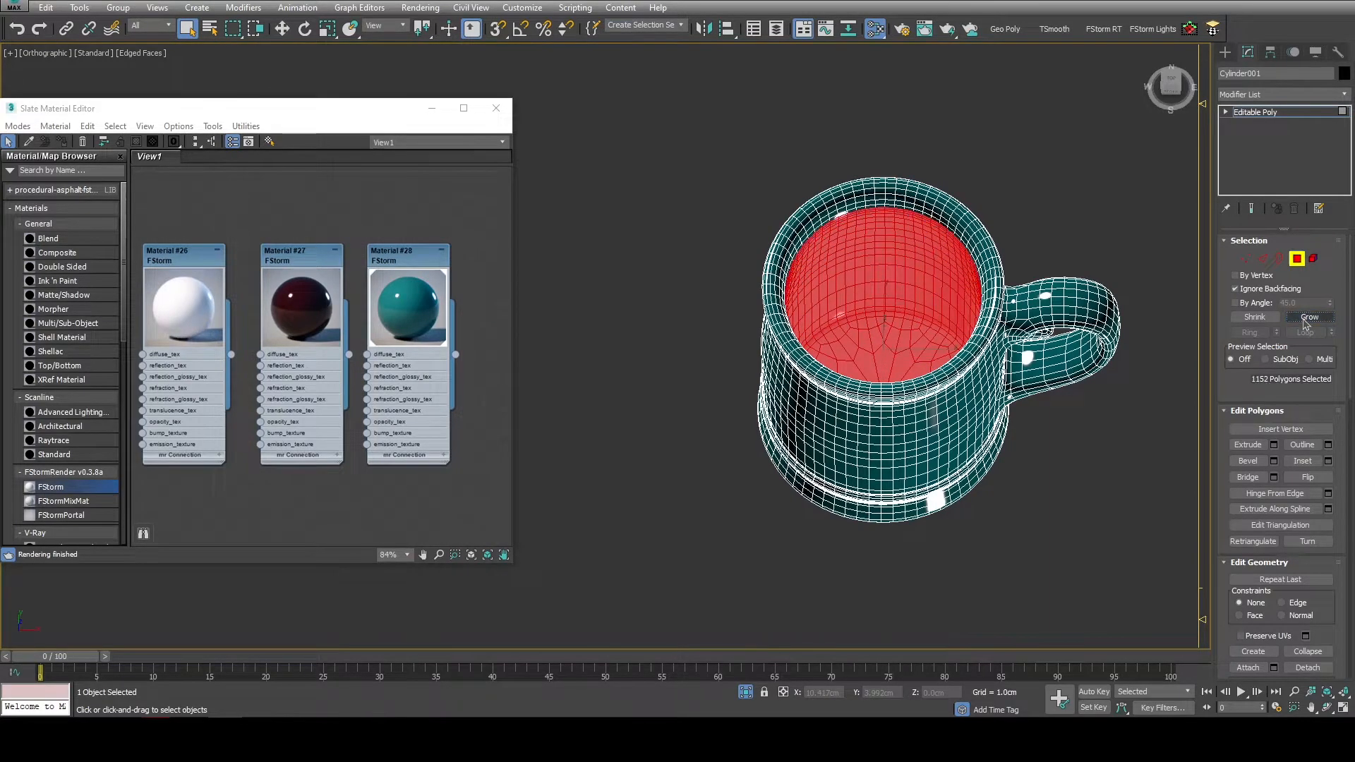
{"action": "left_click", "coordinate": [1307, 318]}
{"action": "left_click", "coordinate": [1306, 318]}
{"action": "left_click", "coordinate": [1307, 319]}
{"action": "middle_click_drag", "start_coordinate": [621, 347], "coordinate": [637, 306], "text": "alt"}
{"action": "right_click", "coordinate": [175, 302]}
{"action": "left_click", "coordinate": [198, 326]}
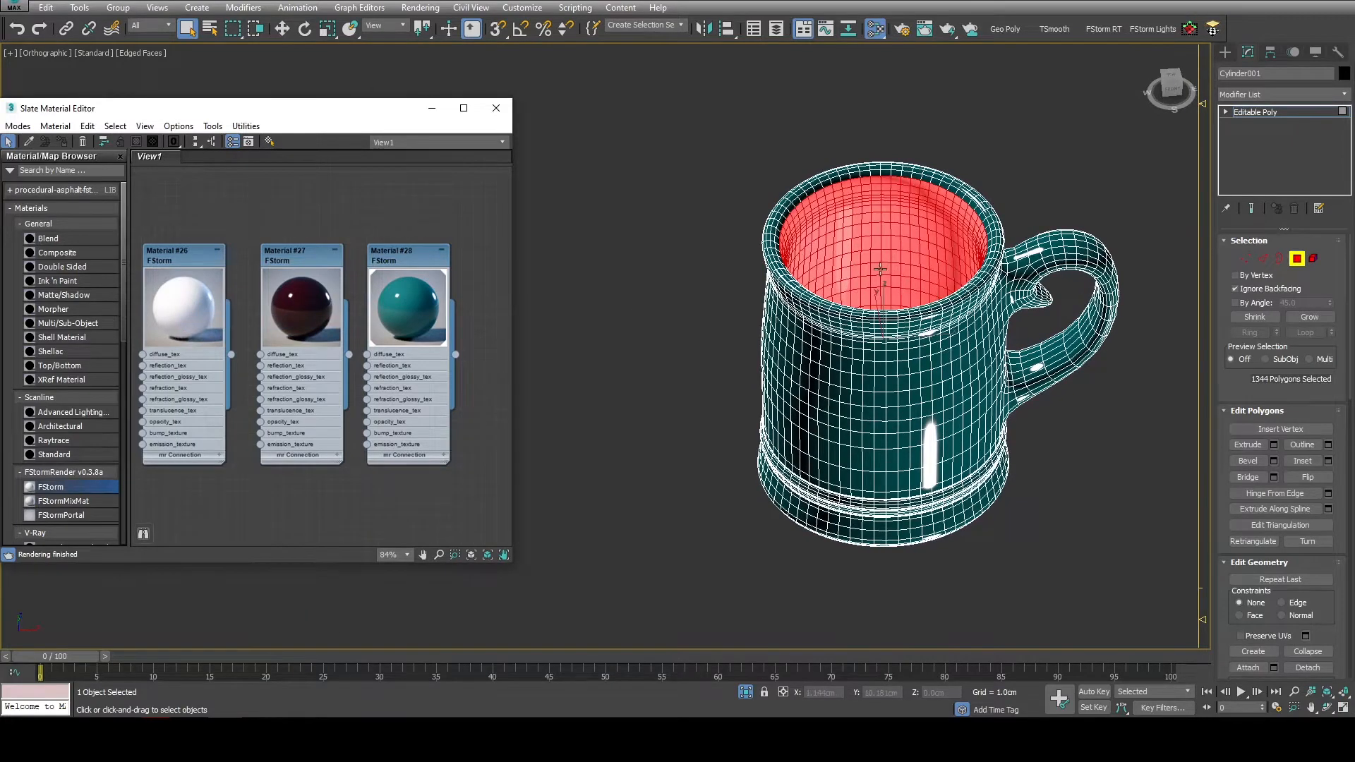
Select the polygon loop around the mug's rim, grow it, and assign the dark red Material #27 to it.
{"action": "scroll", "coordinate": [891, 211], "scroll_direction": "up", "scroll_amount": 5}
{"action": "left_click", "coordinate": [639, 259]}
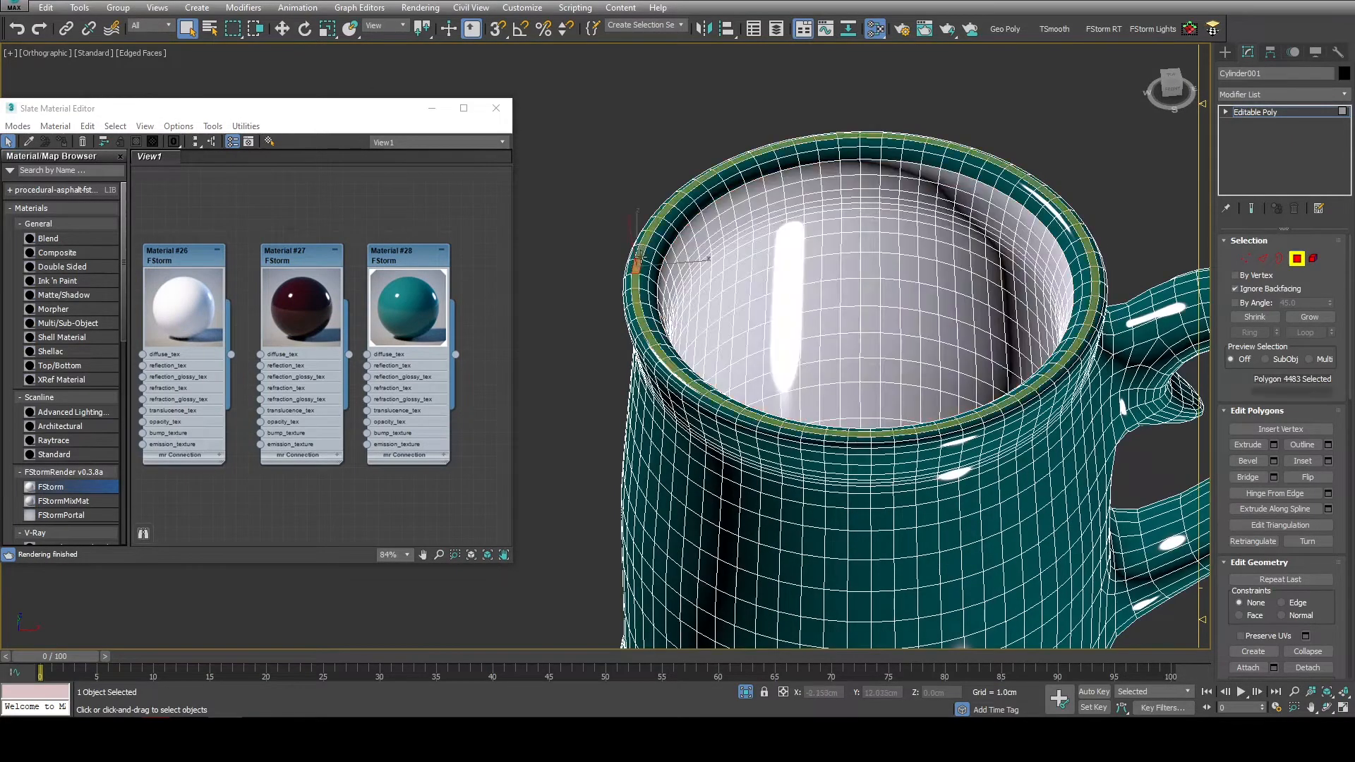
{"action": "left_click", "coordinate": [640, 252], "text": "shift"}
{"action": "left_click", "coordinate": [1308, 317]}
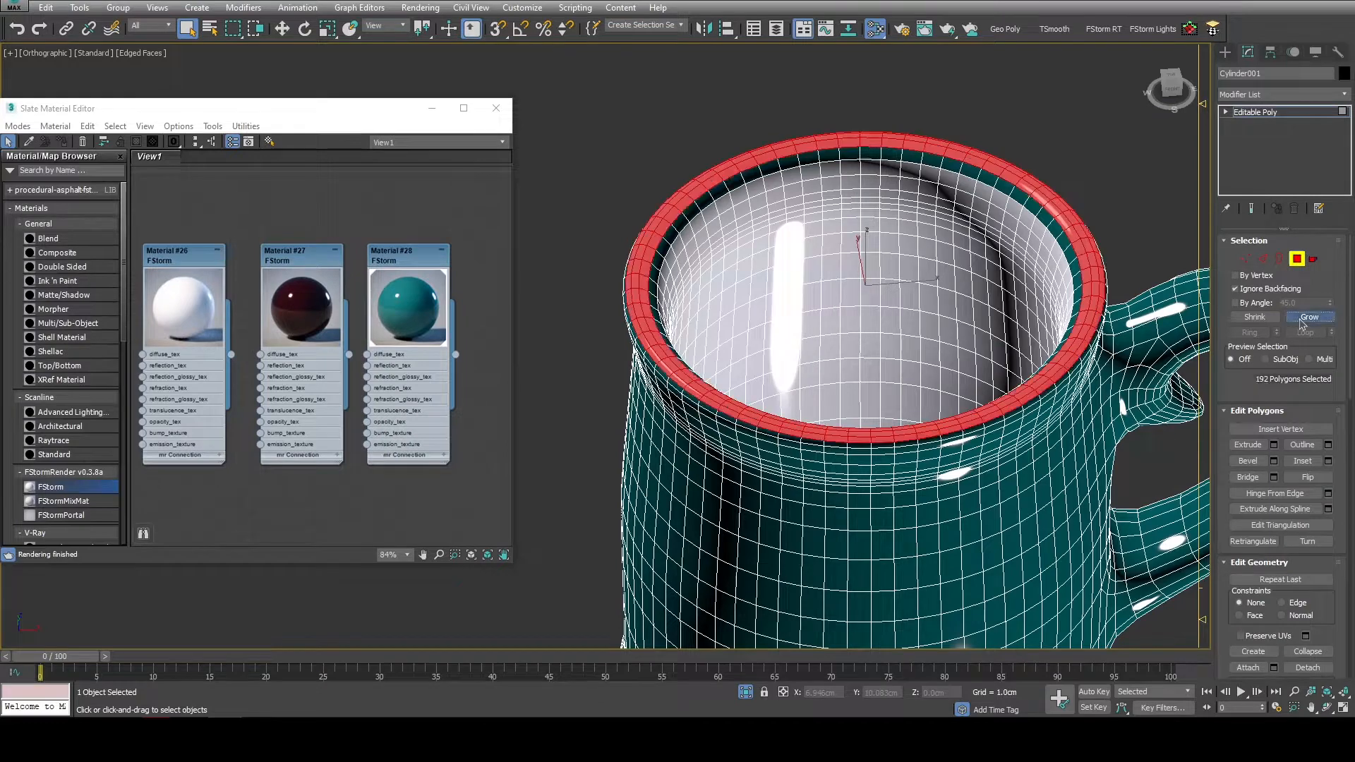
{"action": "left_click", "coordinate": [1309, 316]}
{"action": "middle_click_drag", "start_coordinate": [621, 339], "coordinate": [631, 303], "text": "alt"}
{"action": "right_click", "coordinate": [322, 295]}
{"action": "left_click", "coordinate": [386, 315]}
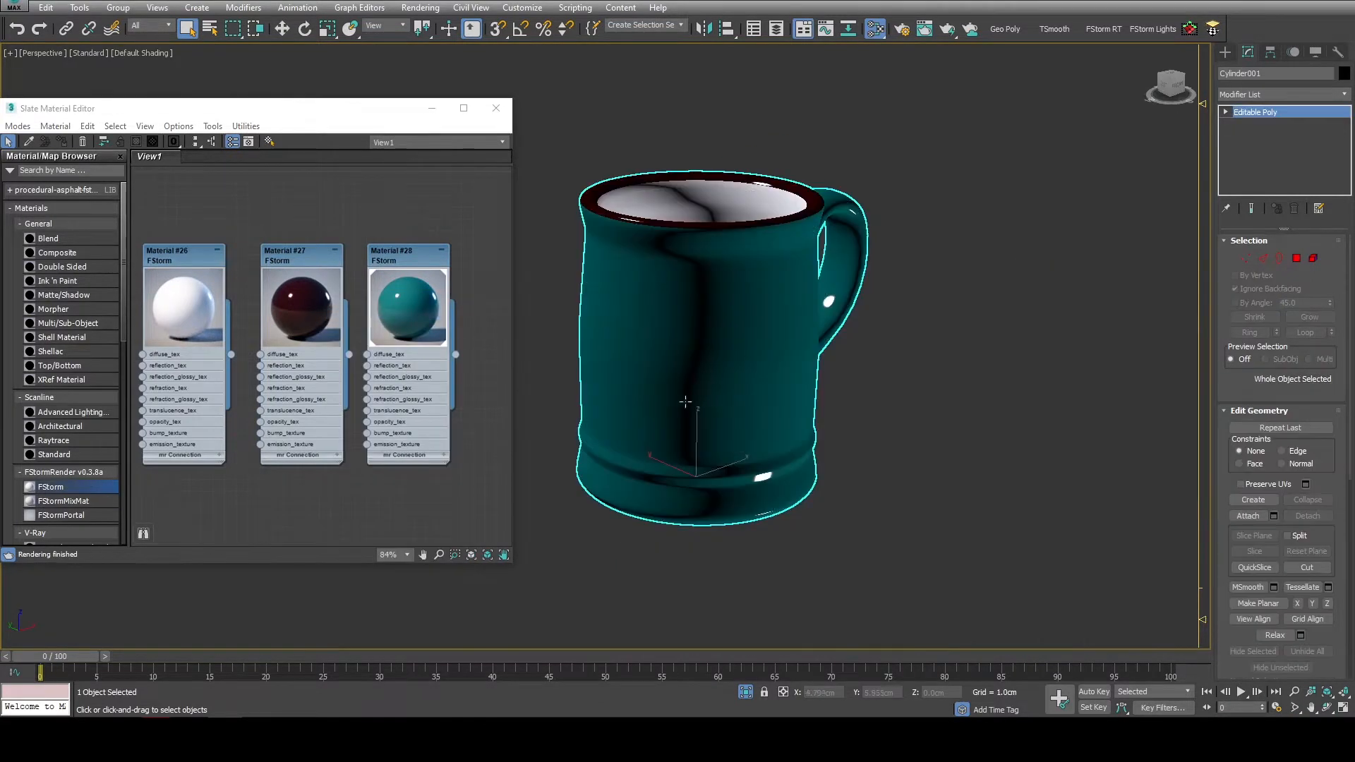
Select a ring of polygons on the inner wall at coffee level and clone it in place to a new object, Object001.
{"action": "middle_click_drag", "start_coordinate": [578, 423], "coordinate": [603, 434], "text": "alt"}
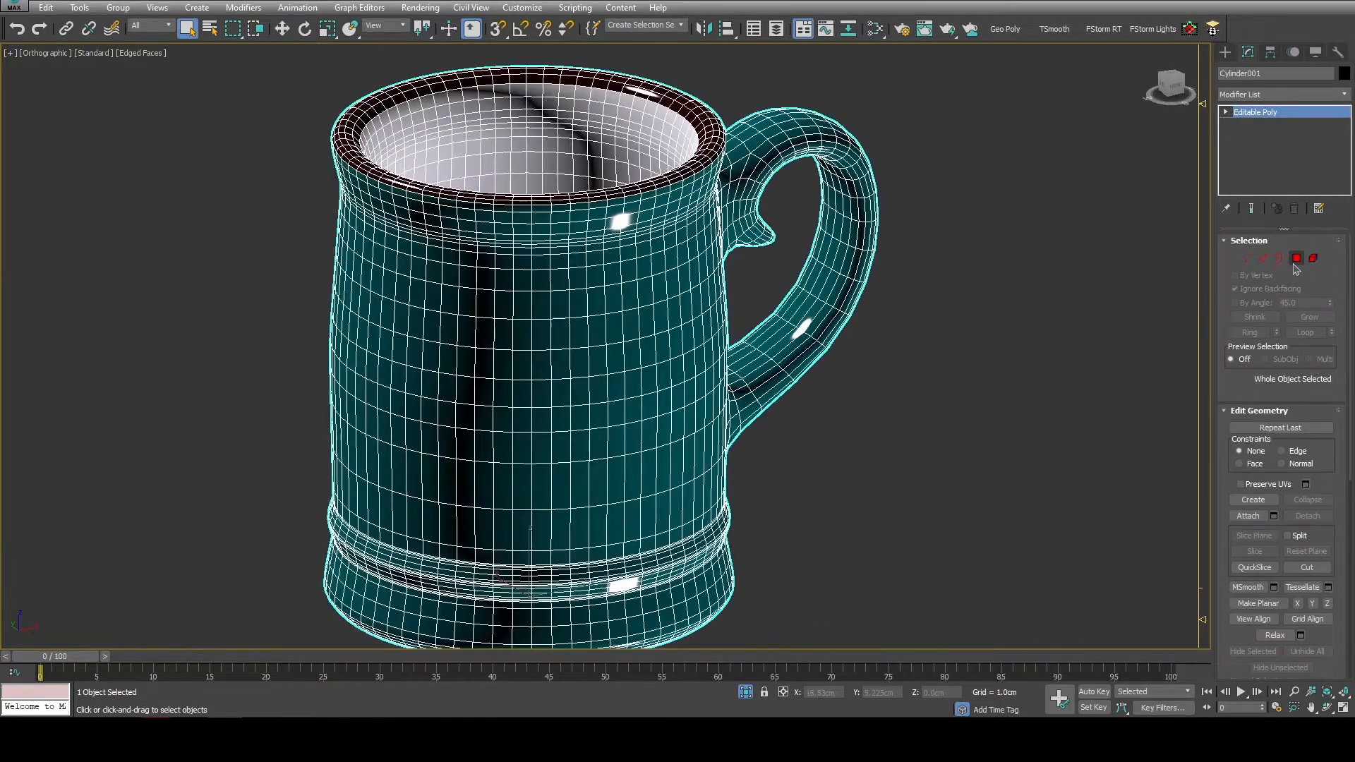
{"action": "key", "text": "4"}
{"action": "scroll", "coordinate": [507, 139], "scroll_direction": "up", "scroll_amount": 5}
{"action": "left_click", "coordinate": [507, 140]}
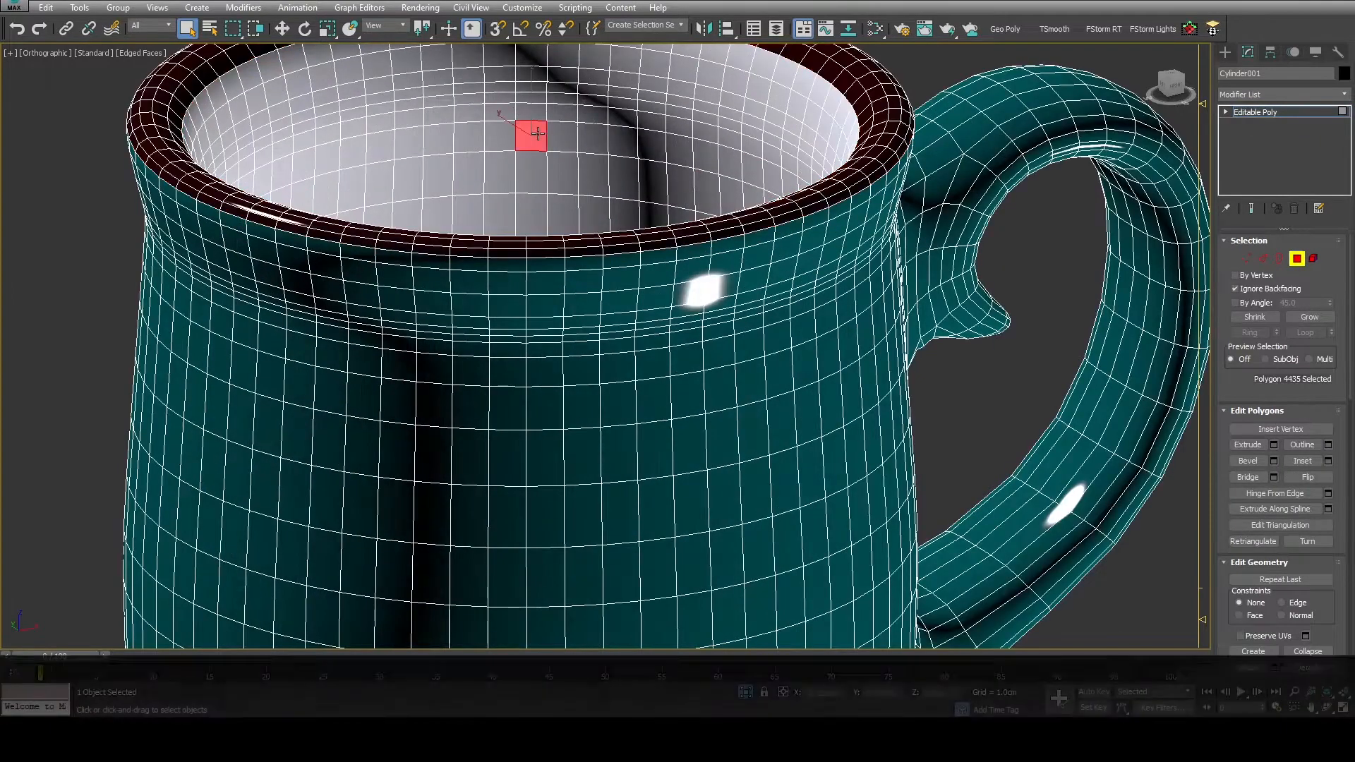
{"action": "left_click", "coordinate": [509, 130], "text": "shift"}
{"action": "scroll", "coordinate": [510, 130], "scroll_direction": "down", "scroll_amount": 5}
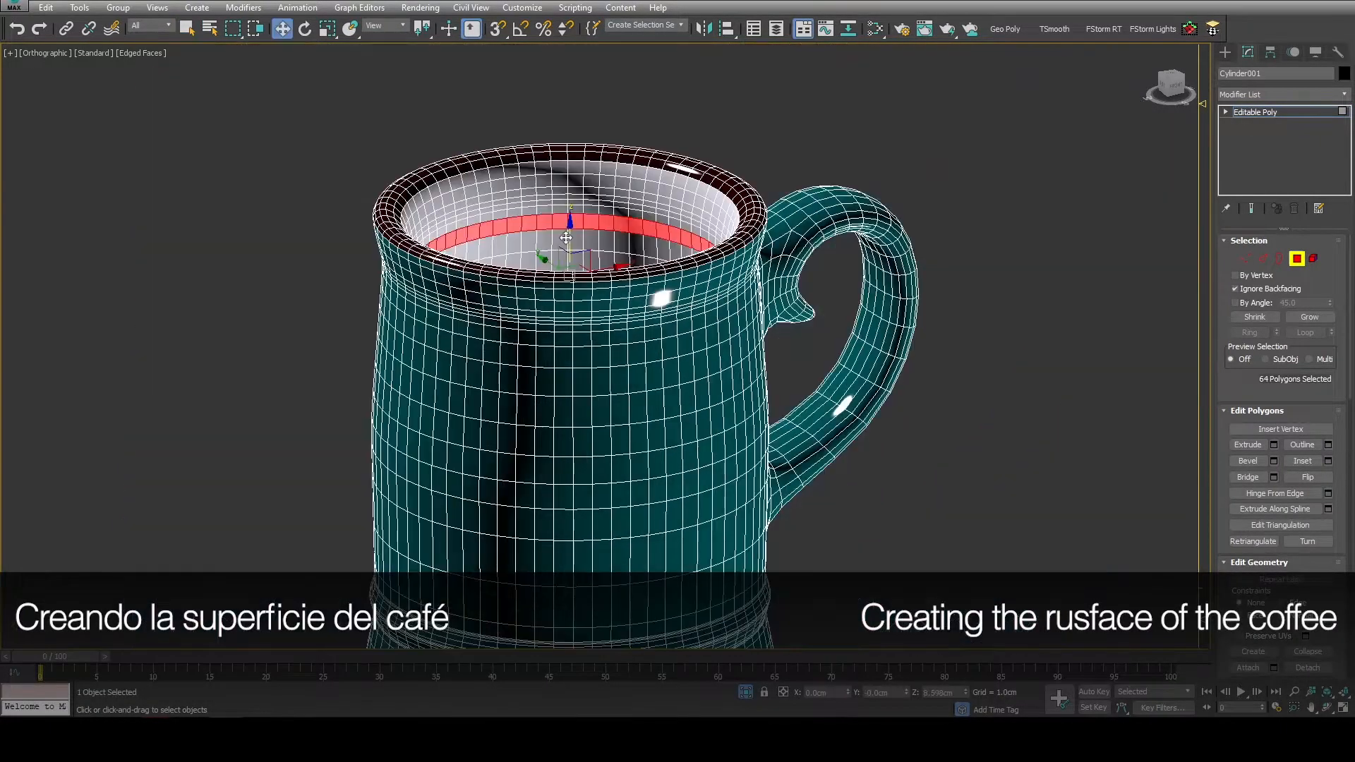
{"action": "key", "text": "w"}
{"action": "left_click_drag", "start_coordinate": [567, 242], "coordinate": [569, 244], "text": "shift"}
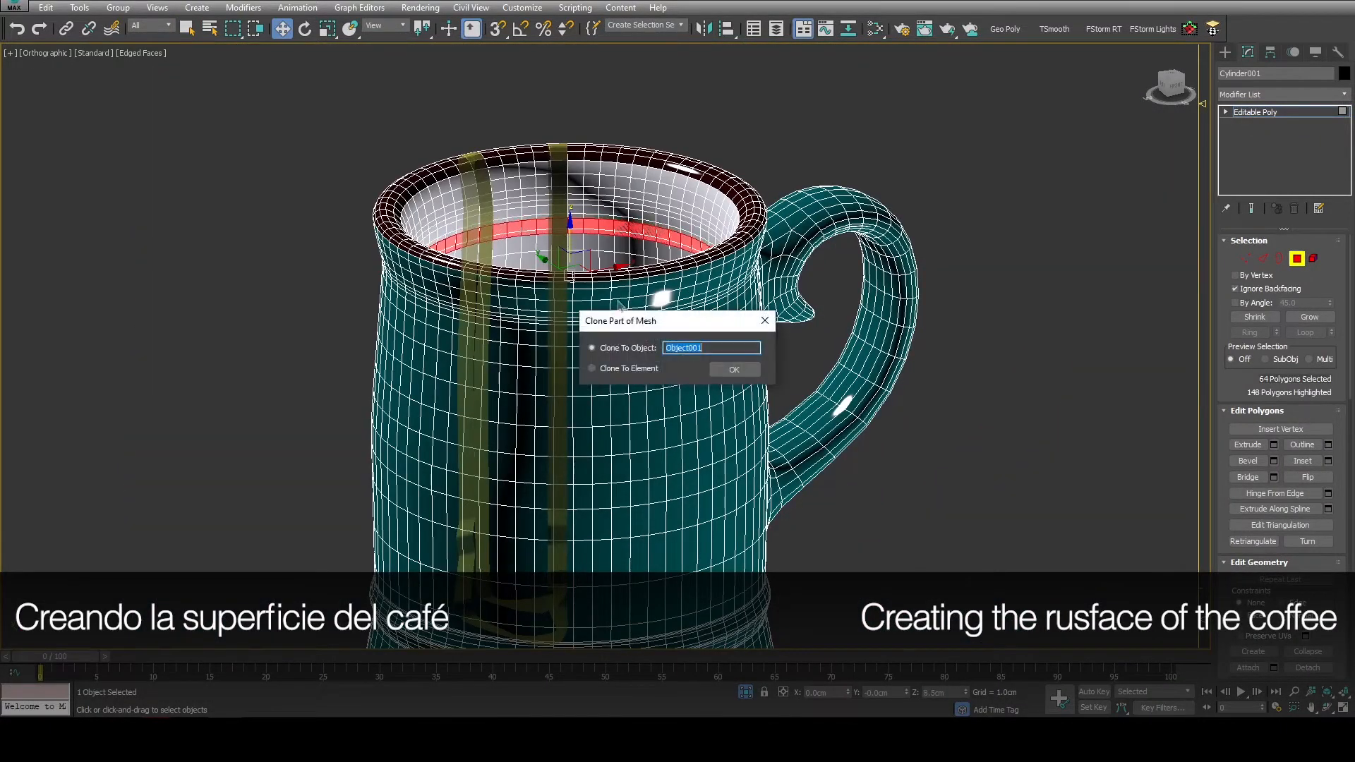
{"action": "left_click", "coordinate": [734, 369]}
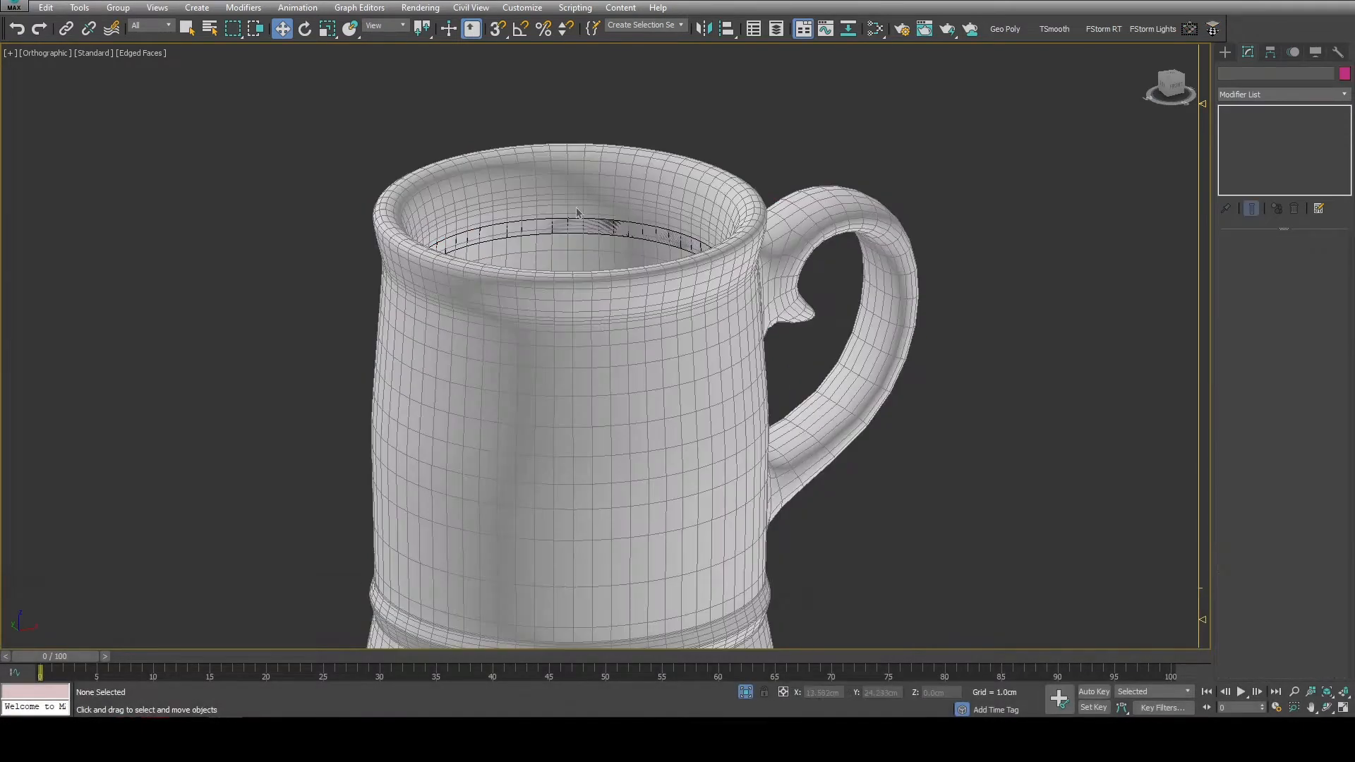
Select the upper open border of the cloned ring and cap it to form the coffee surface.
{"action": "left_click", "coordinate": [563, 220]}
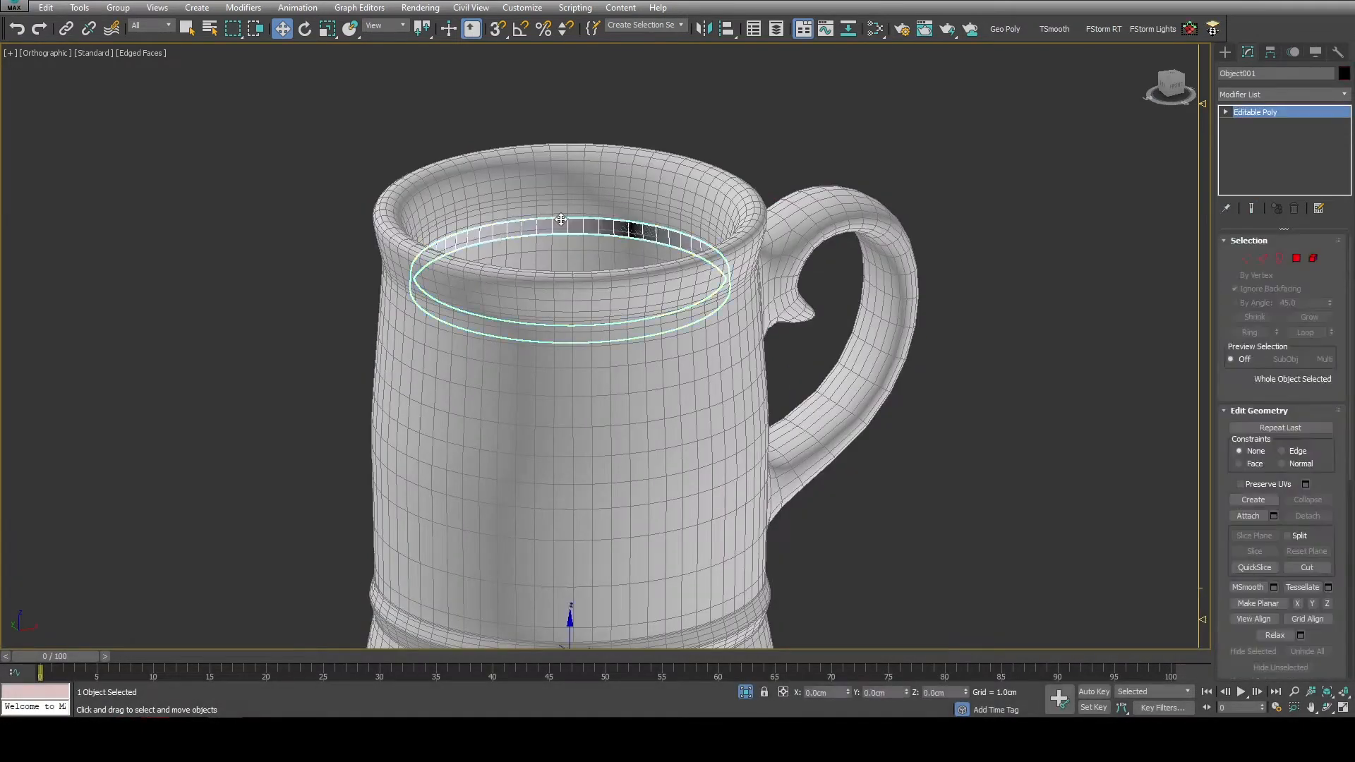
{"action": "key", "text": "3"}
{"action": "scroll", "coordinate": [561, 219], "scroll_direction": "up", "scroll_amount": 5}
{"action": "left_click", "coordinate": [536, 231]}
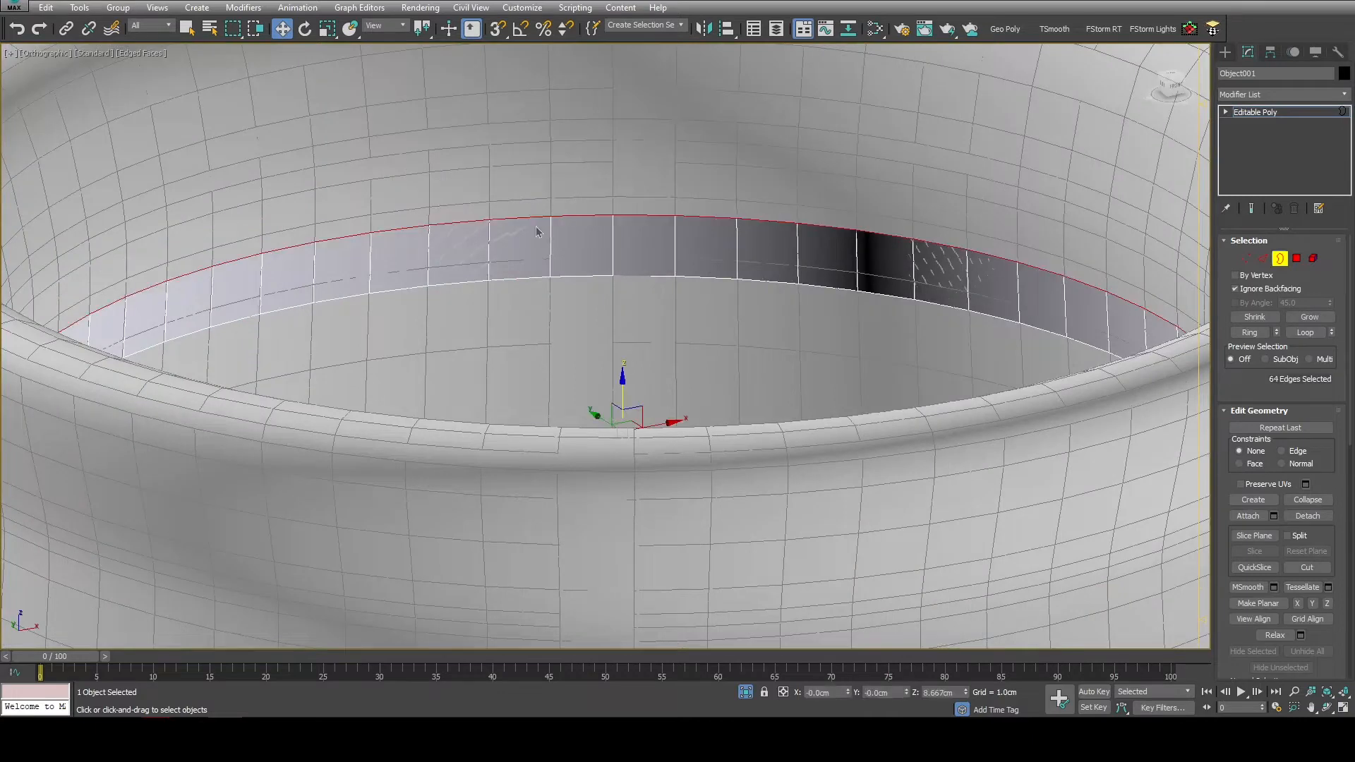
{"action": "scroll", "coordinate": [1238, 383], "scroll_direction": "down", "scroll_amount": 5}
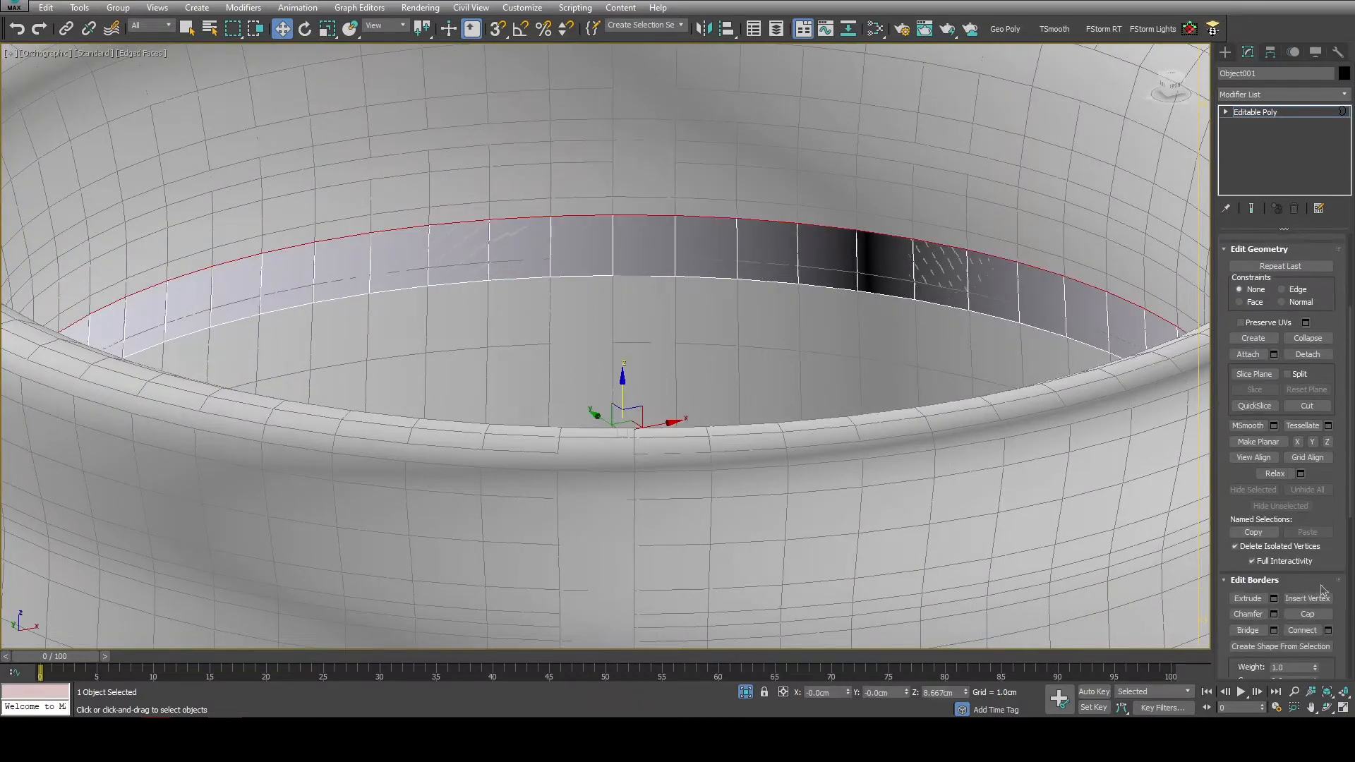
{"action": "left_click", "coordinate": [1322, 614]}
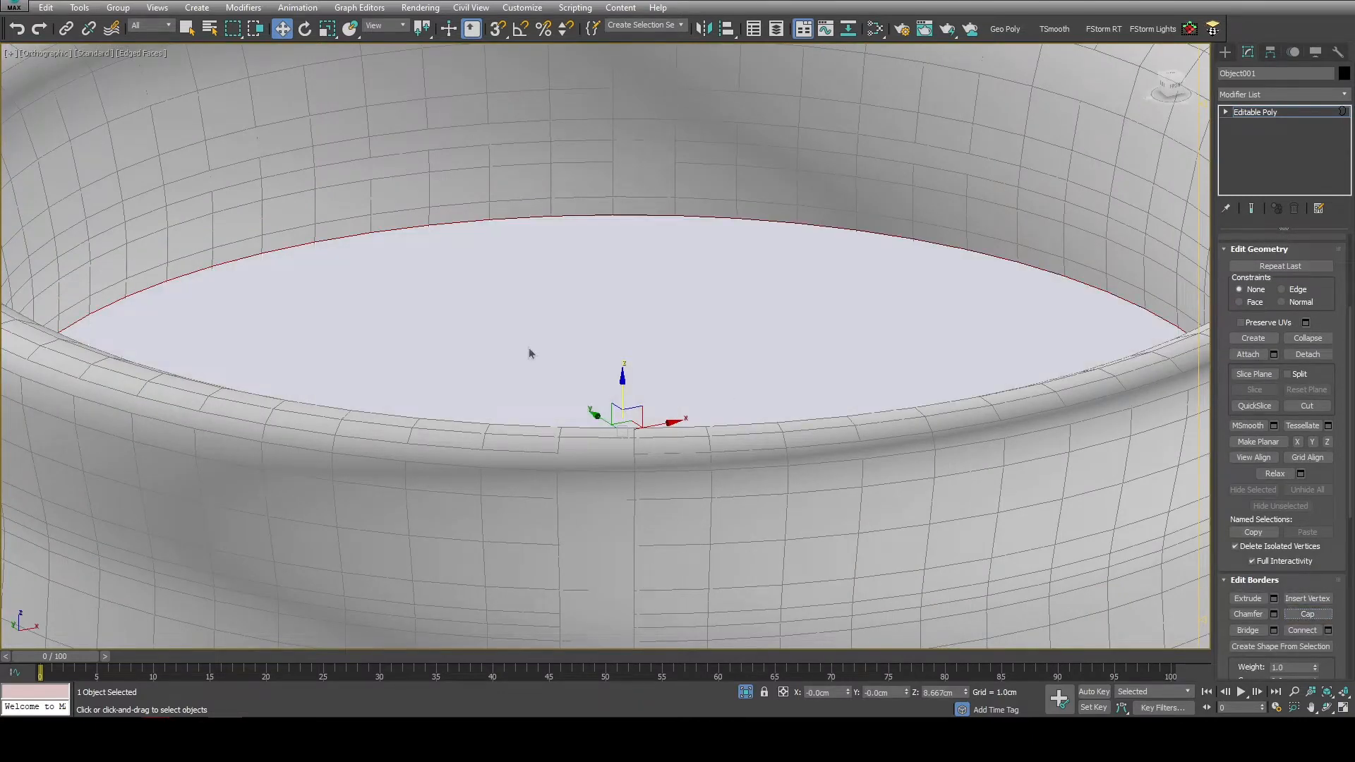
Select the entire capped ring element and flip its normals.
{"action": "key", "text": "4"}
{"action": "scroll", "coordinate": [528, 347], "scroll_direction": "down", "scroll_amount": 5}
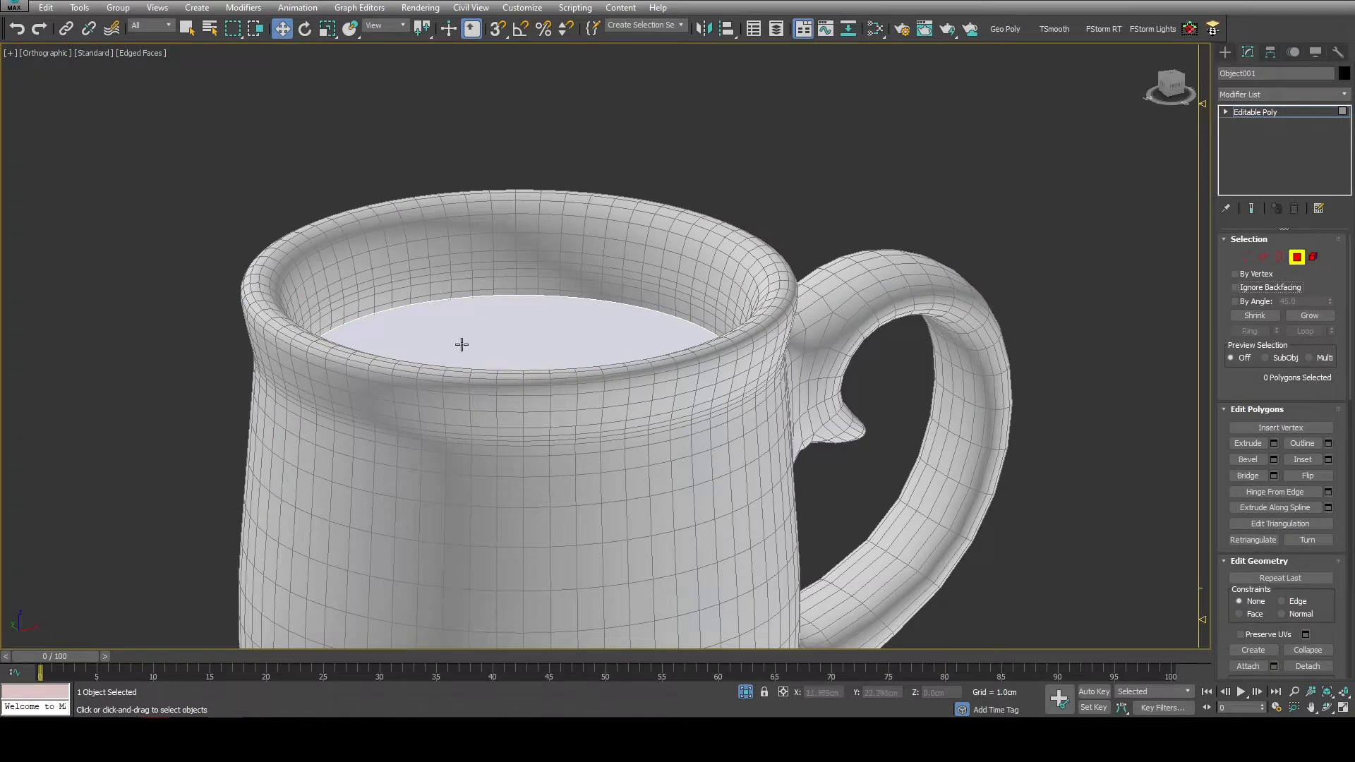
{"action": "key", "text": "5"}
{"action": "left_click", "coordinate": [461, 344]}
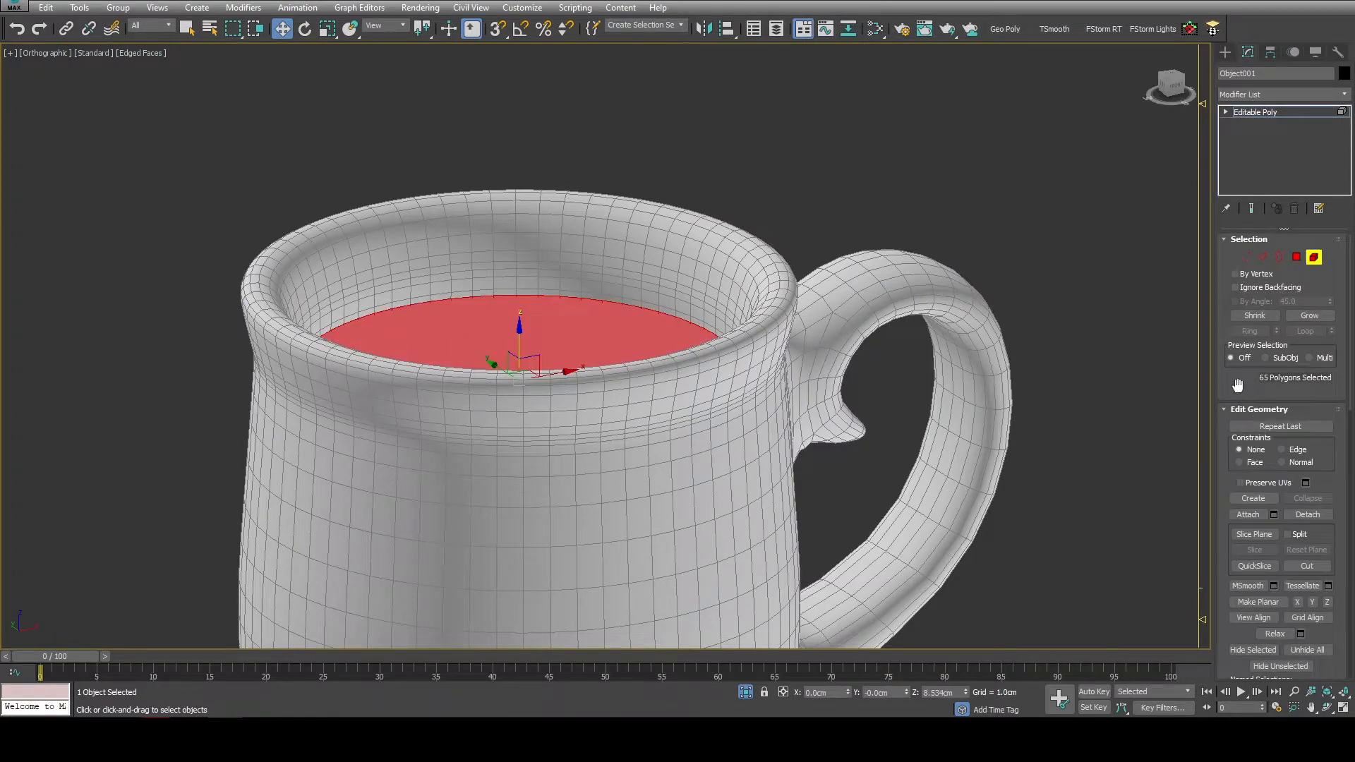
{"action": "scroll", "coordinate": [1238, 384], "scroll_direction": "down", "scroll_amount": 3}
{"action": "scroll", "coordinate": [1318, 568], "scroll_direction": "down", "scroll_amount": 5}
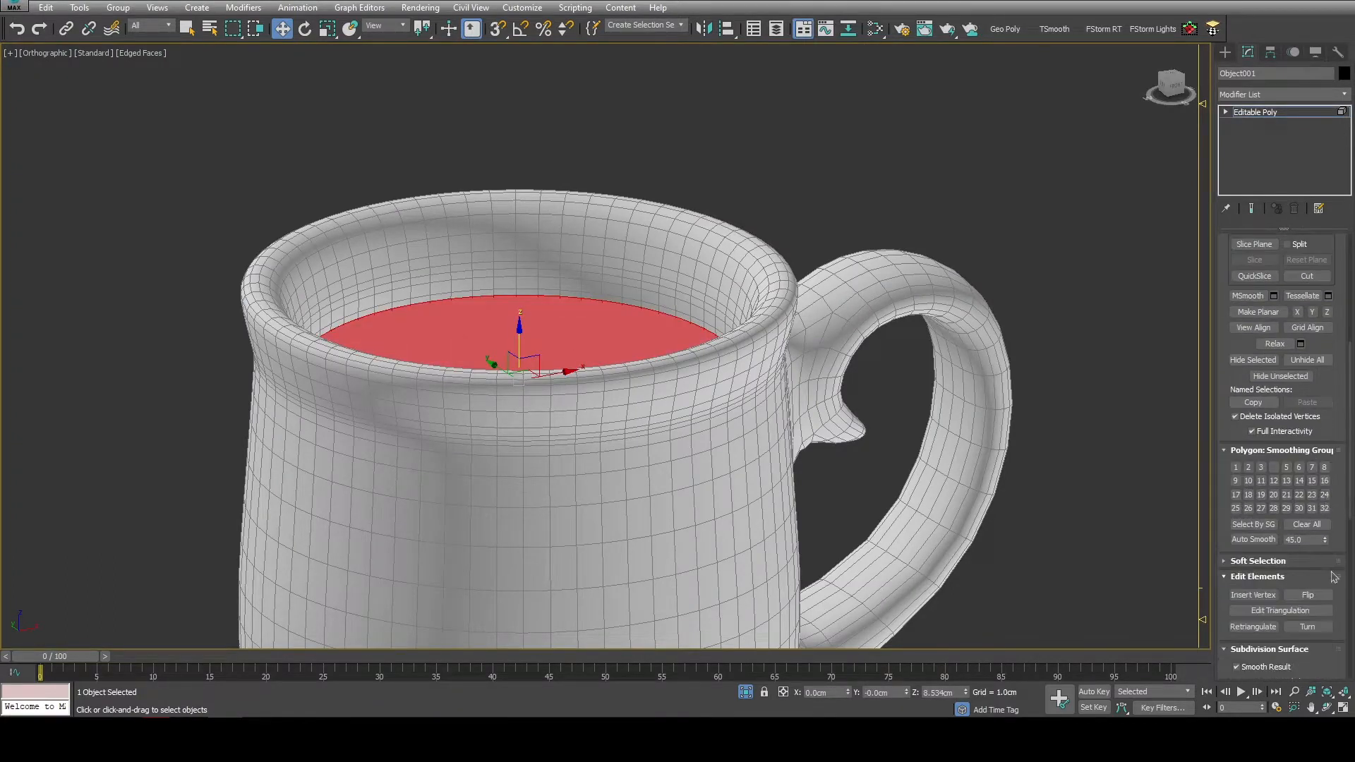
{"action": "left_click", "coordinate": [1310, 596]}
Delete the ring's side polygons in wireframe display, keeping only the cap polygon, and restore shaded display.
{"action": "middle_click_drag", "start_coordinate": [572, 434], "coordinate": [607, 414]}
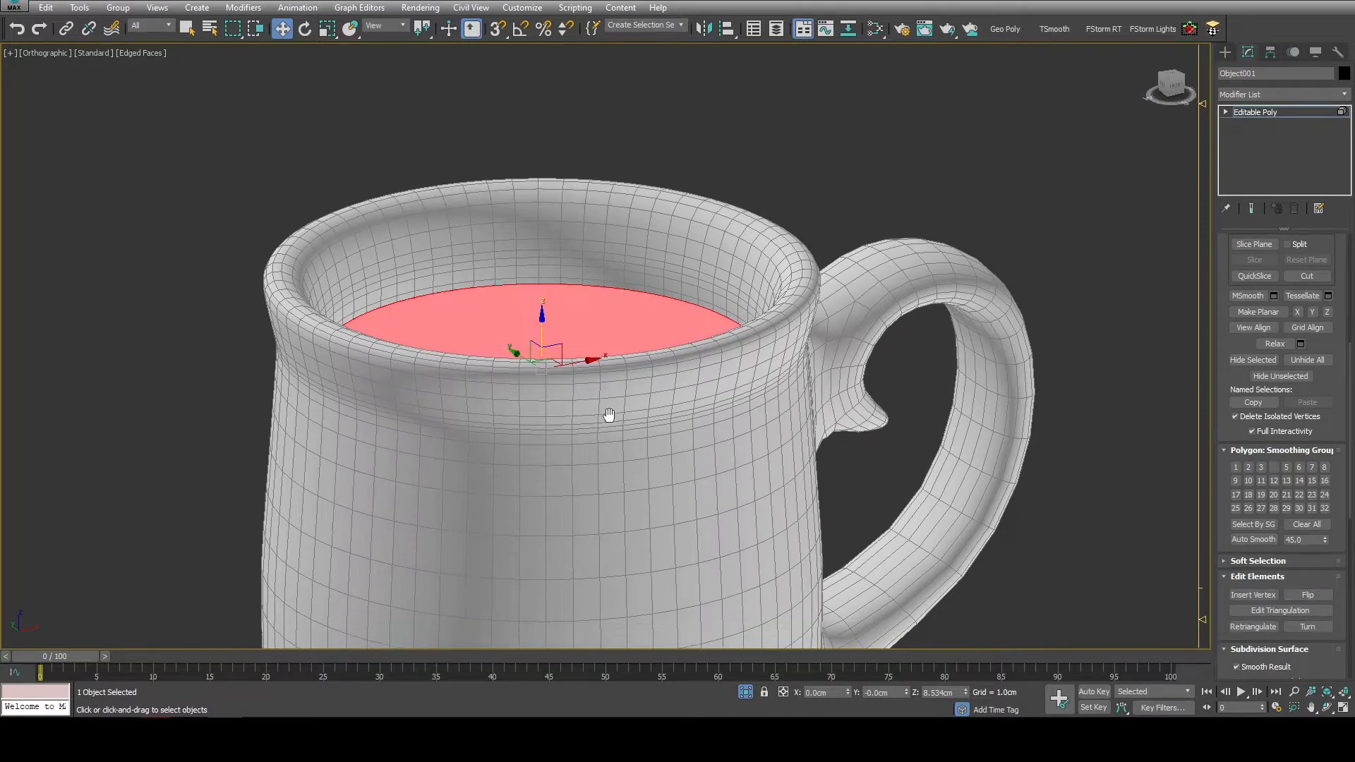
{"action": "key", "text": "F3"}
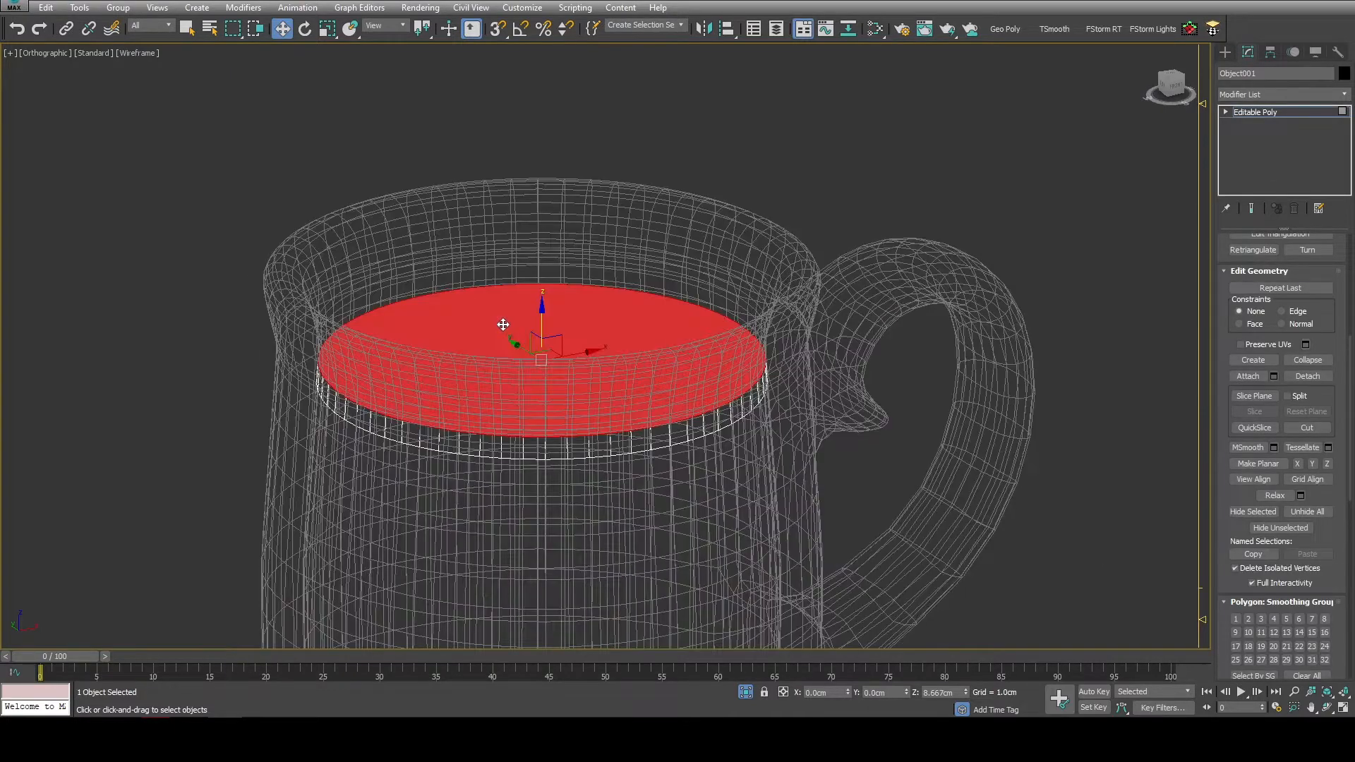
{"action": "left_click", "coordinate": [503, 324], "text": "alt"}
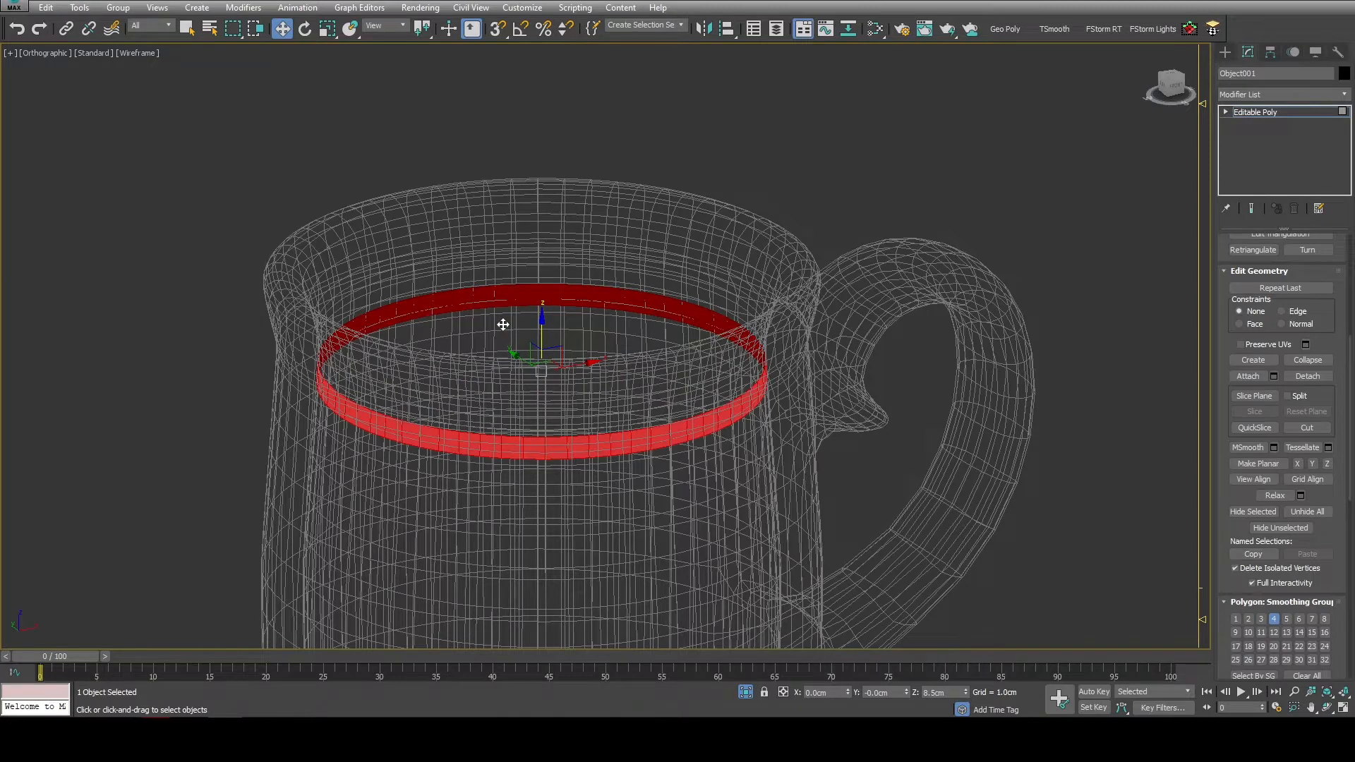
{"action": "key", "text": "Delete"}
{"action": "key", "text": "F3"}
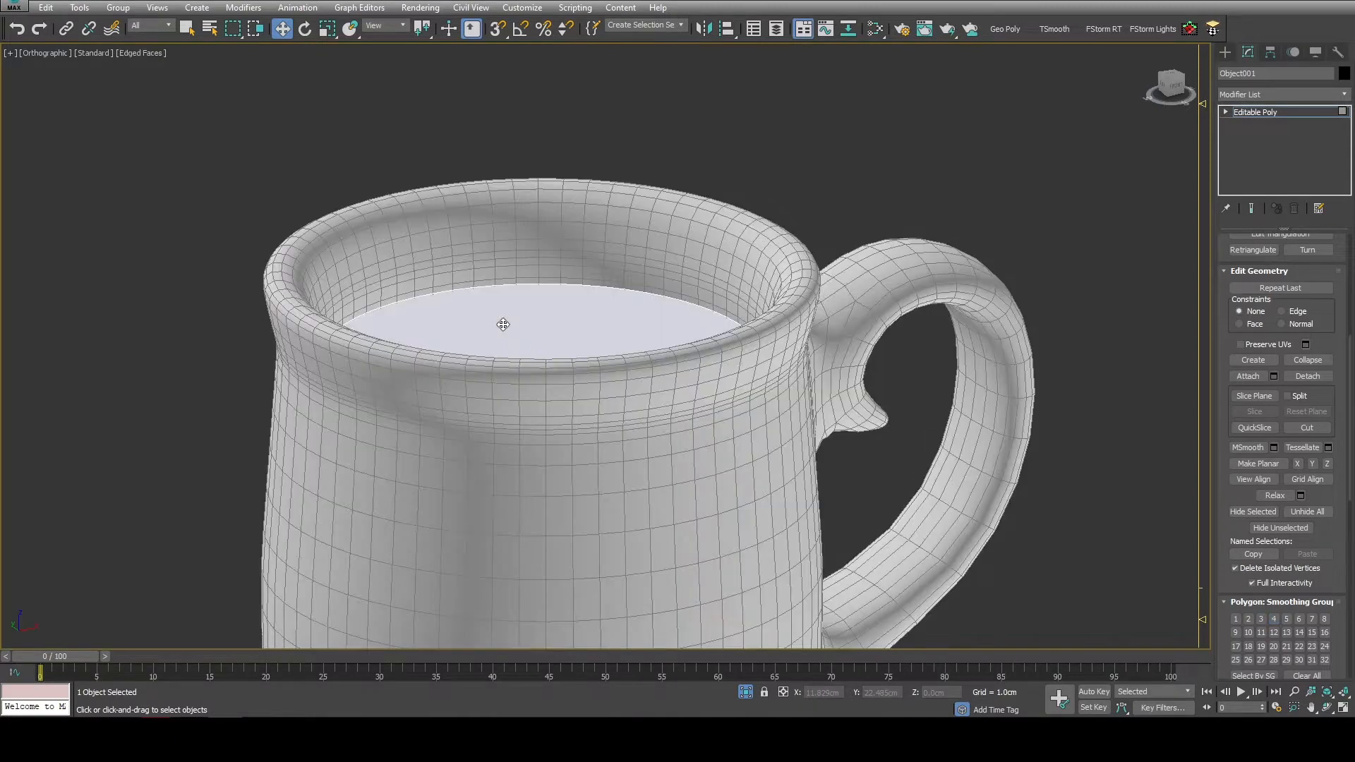
Select the coffee surface polygon and move it slightly down along the vertical axis.
{"action": "scroll", "coordinate": [502, 325], "scroll_direction": "up", "scroll_amount": 4}
{"action": "left_click", "coordinate": [502, 324]}
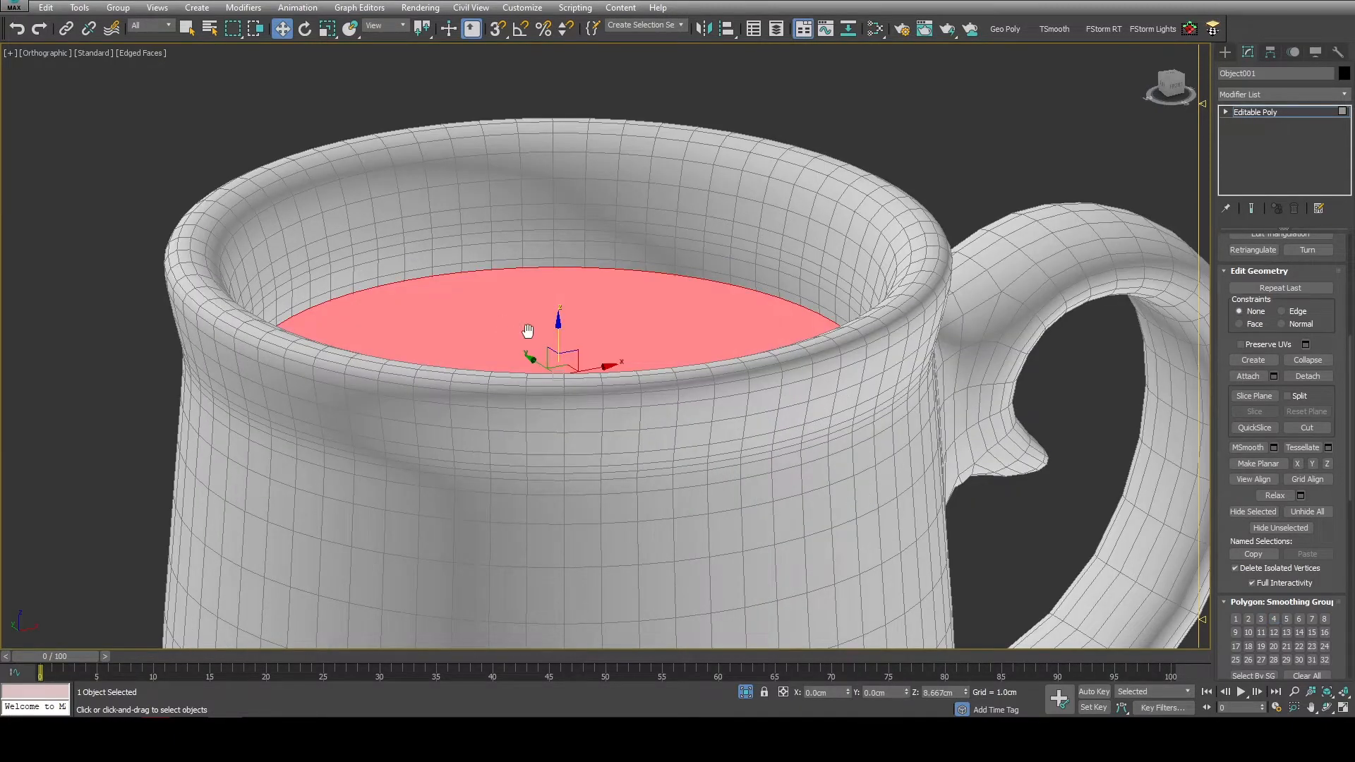
{"action": "middle_click_drag", "start_coordinate": [527, 330], "coordinate": [542, 319]}
{"action": "left_click_drag", "start_coordinate": [573, 338], "coordinate": [573, 363]}
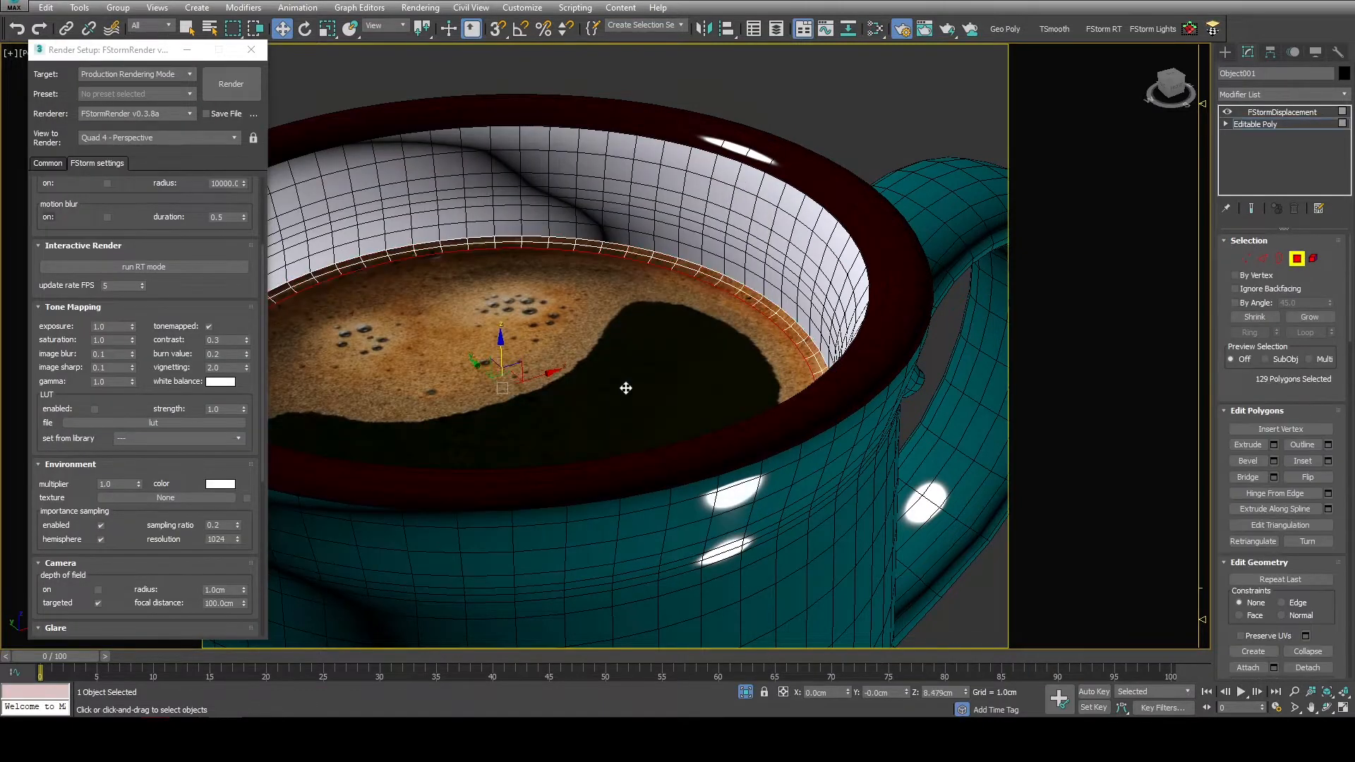
Select the coffee's large central polygon and clone it slightly upward in the front view.
{"action": "left_click", "coordinate": [626, 388], "text": "ctrl"}
{"action": "key", "text": "f"}
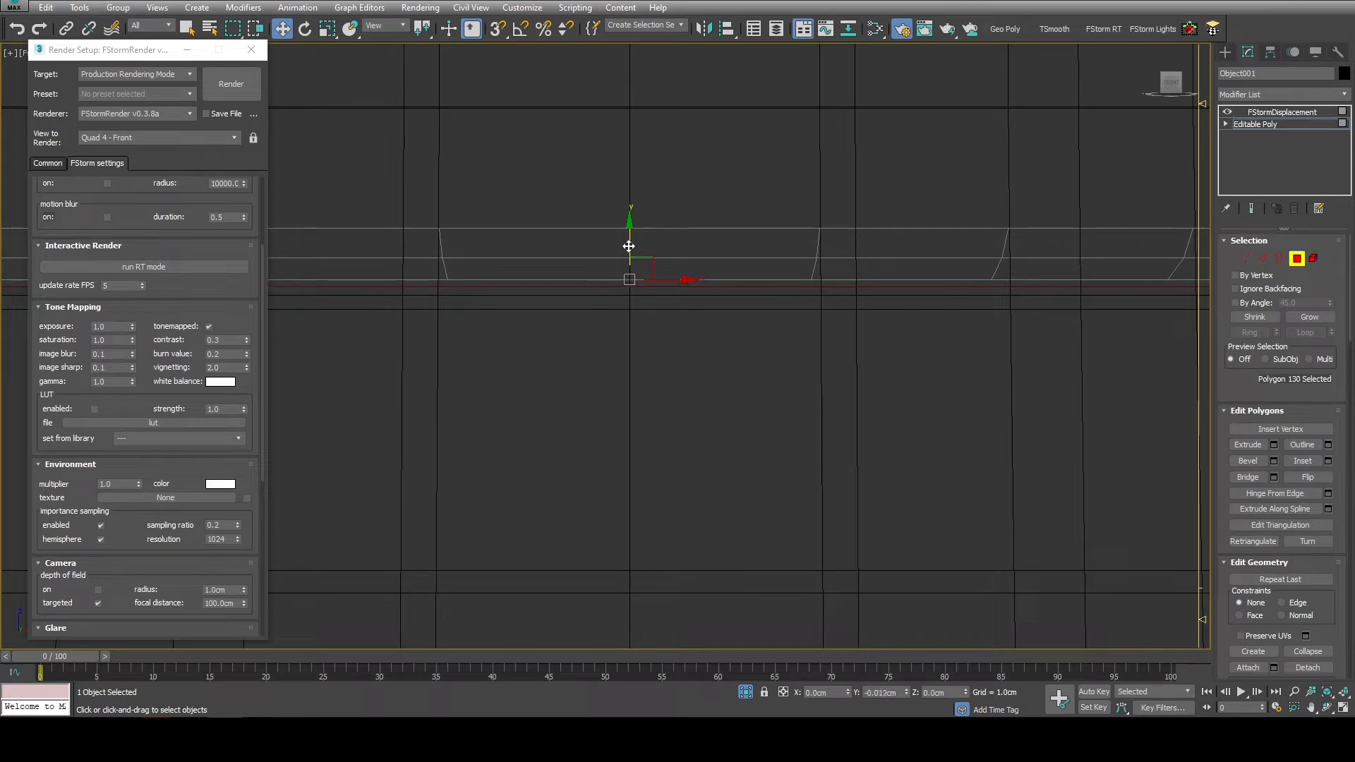
{"action": "left_click_drag", "start_coordinate": [629, 245], "coordinate": [629, 240], "text": "shift"}
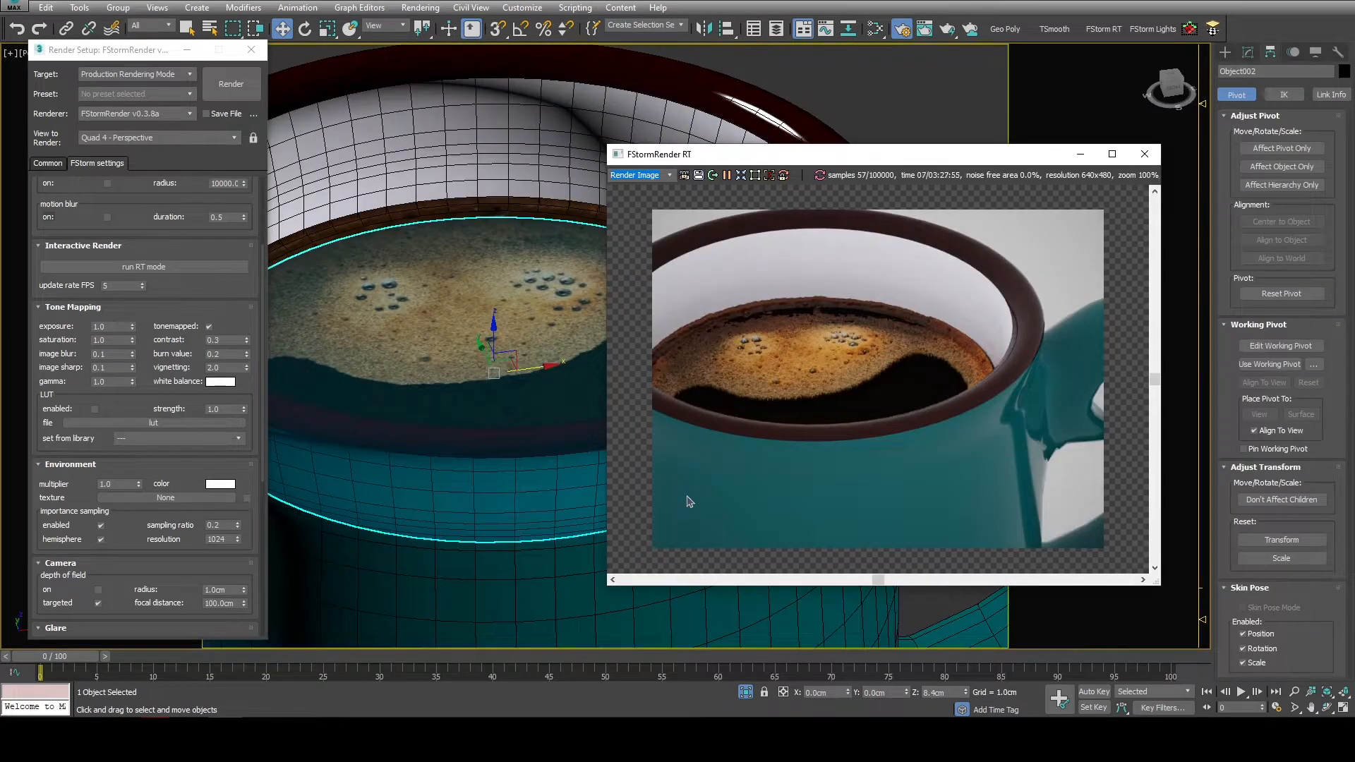
Group the mug and the two coffee surface objects together.
{"action": "middle_click_drag", "start_coordinate": [506, 401], "coordinate": [446, 363], "text": "alt"}
{"action": "scroll", "coordinate": [444, 360], "scroll_direction": "down", "scroll_amount": 5}
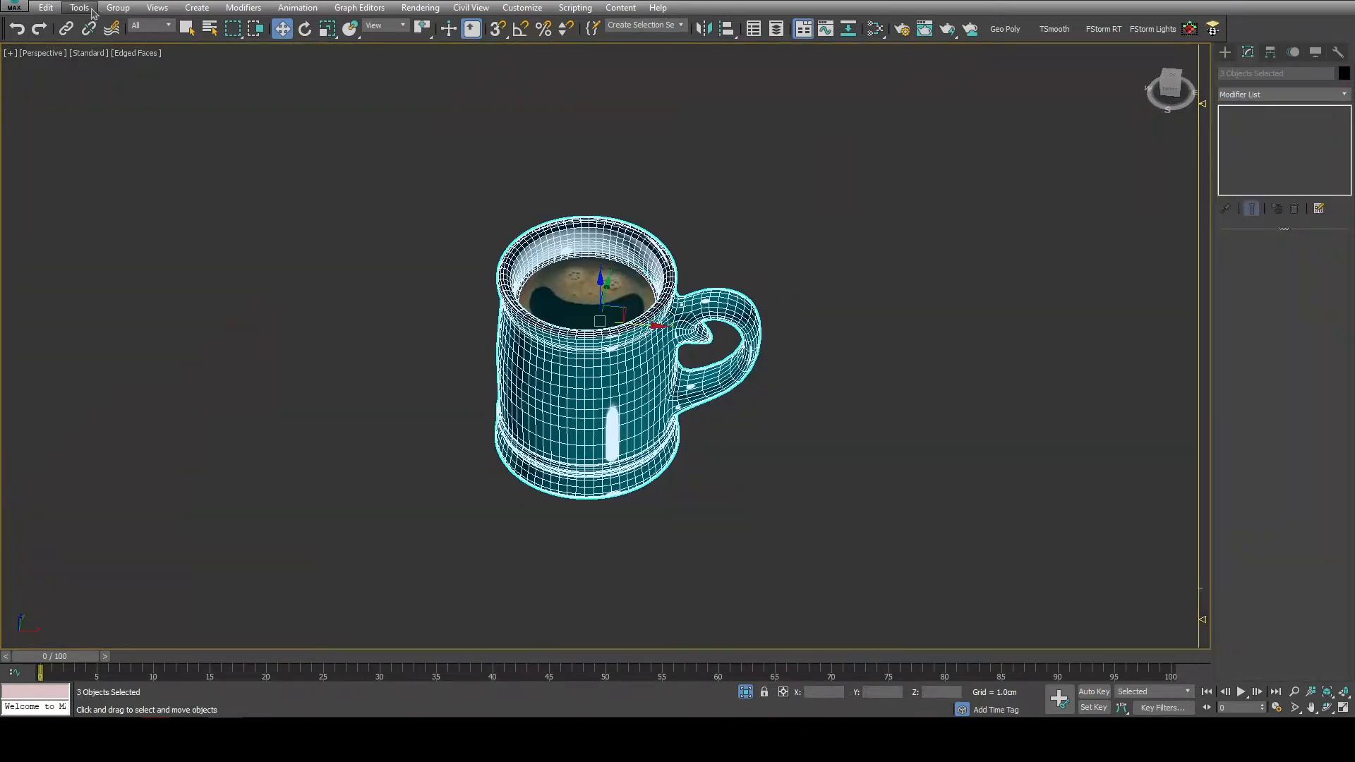
{"action": "left_click", "coordinate": [118, 7]}
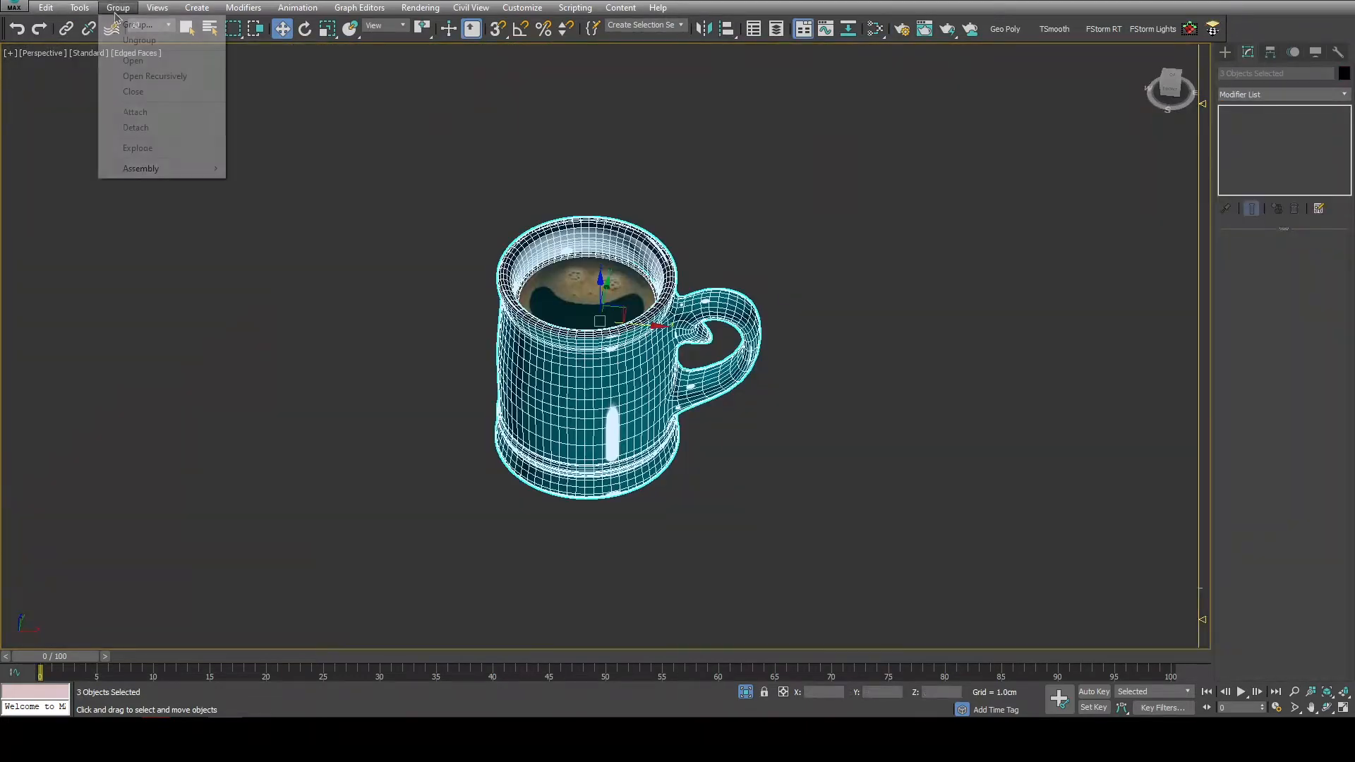
{"action": "left_click", "coordinate": [131, 21]}
{"action": "left_click", "coordinate": [685, 381]}
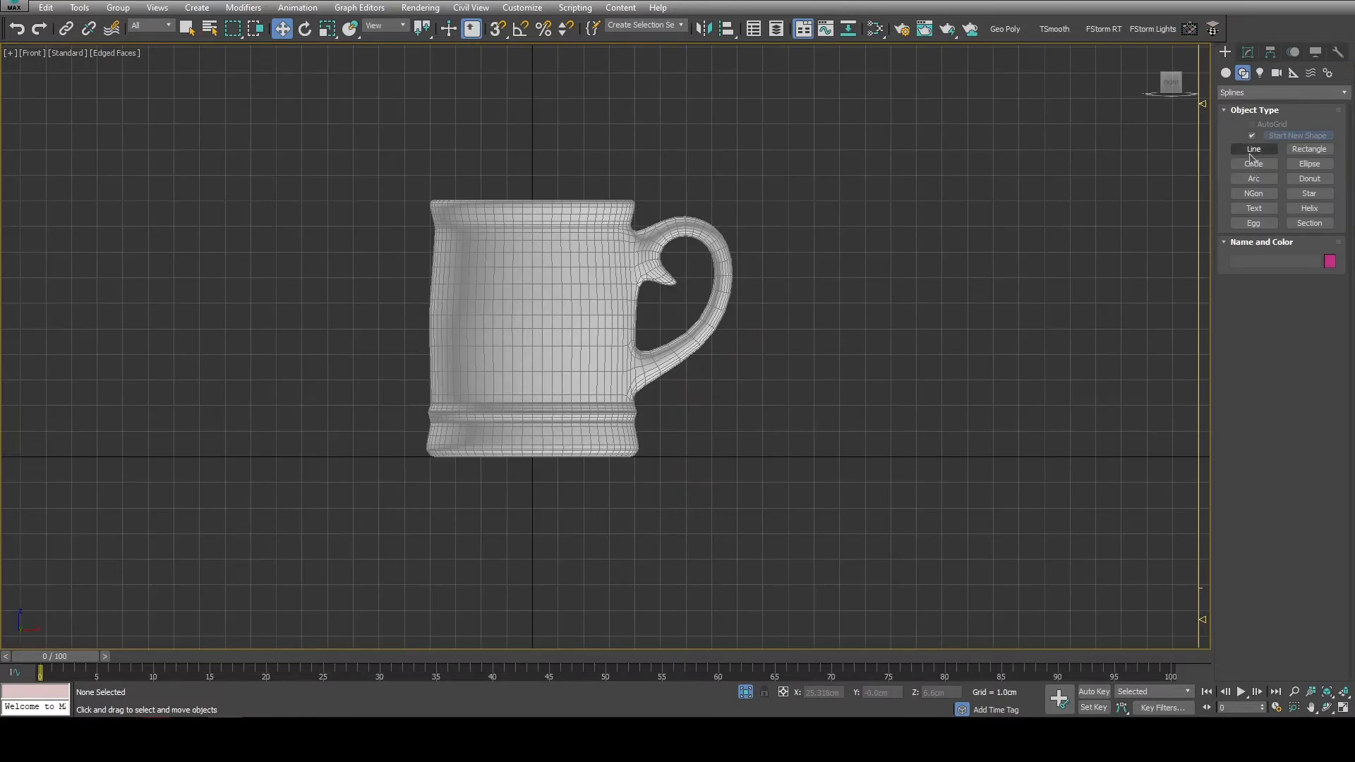
Draw the saucer's upper profile snapped to the grid, from the mug's centre axis 6 cm outward, then rising 1 cm to the rim.
{"action": "left_click", "coordinate": [1250, 152]}
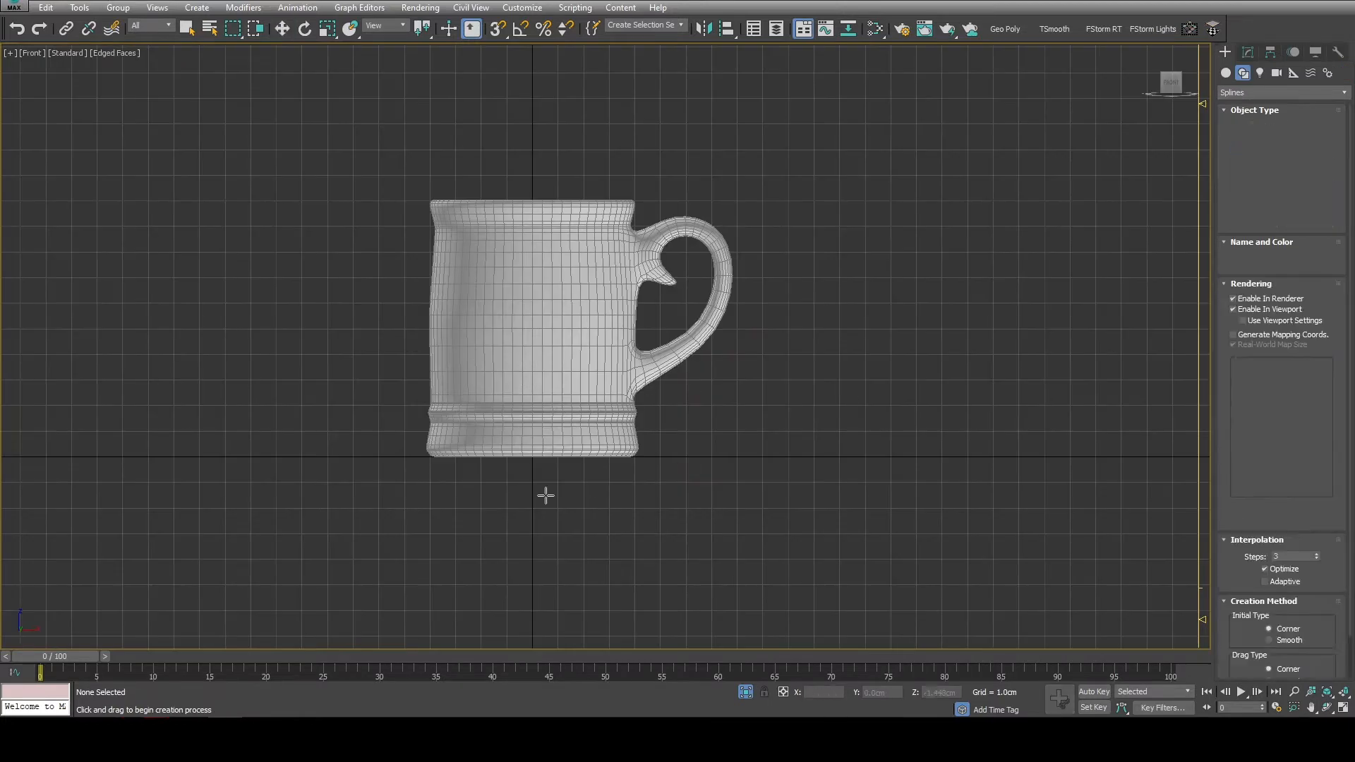
{"action": "scroll", "coordinate": [535, 479], "scroll_direction": "up", "scroll_amount": 7}
{"action": "key", "text": "s"}
{"action": "left_click", "coordinate": [499, 463]}
{"action": "middle_click_drag", "start_coordinate": [738, 472], "coordinate": [777, 403]}
{"action": "scroll", "coordinate": [778, 403], "scroll_direction": "down", "scroll_amount": 3}
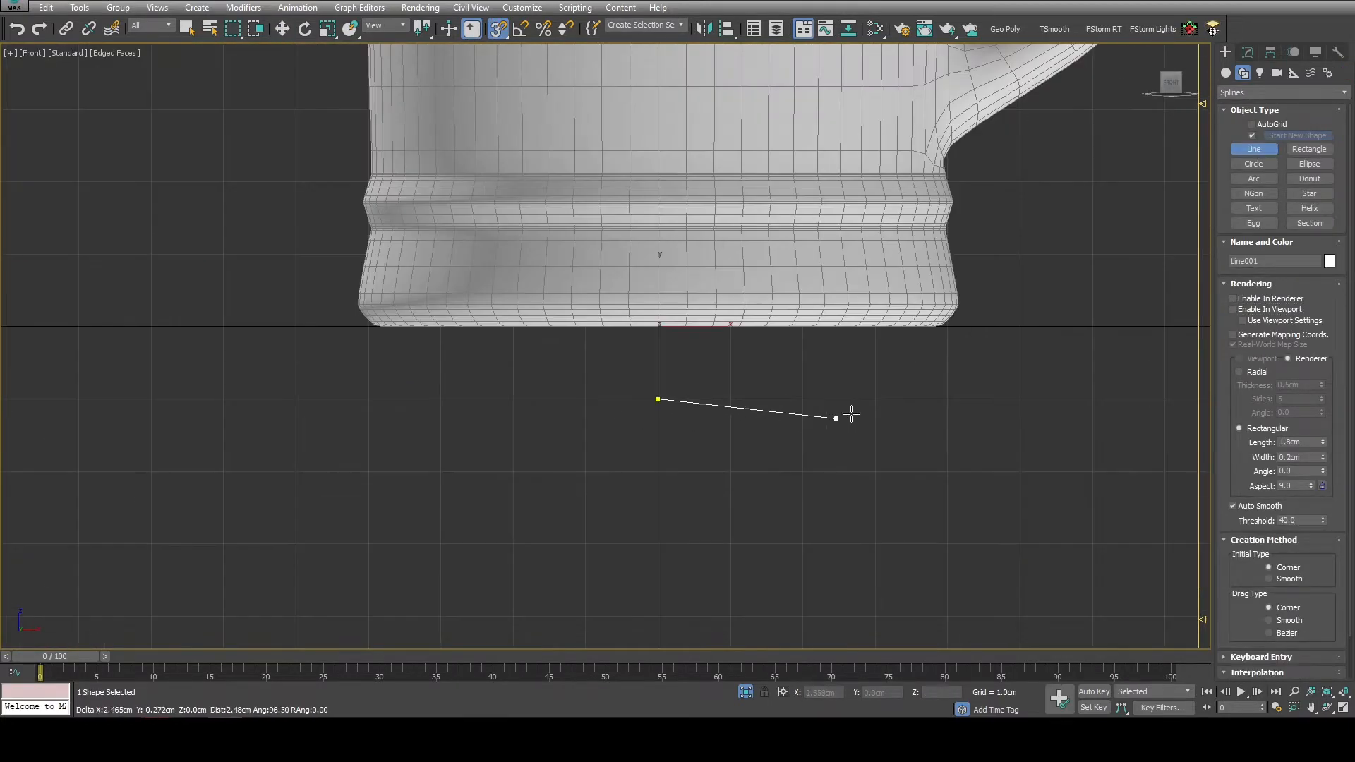
{"action": "middle_click_drag", "start_coordinate": [1034, 402], "coordinate": [641, 433]}
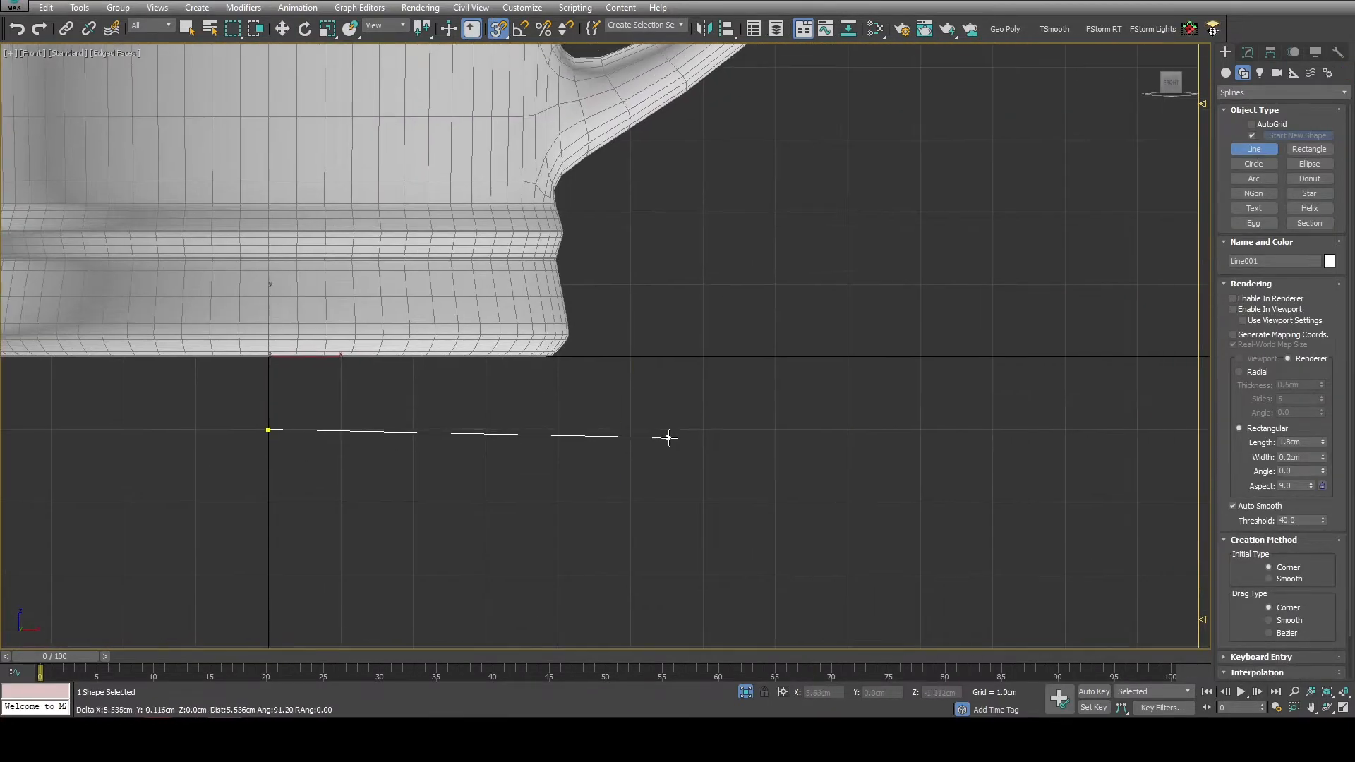
{"action": "left_click", "coordinate": [702, 429]}
{"action": "left_click", "coordinate": [992, 357]}
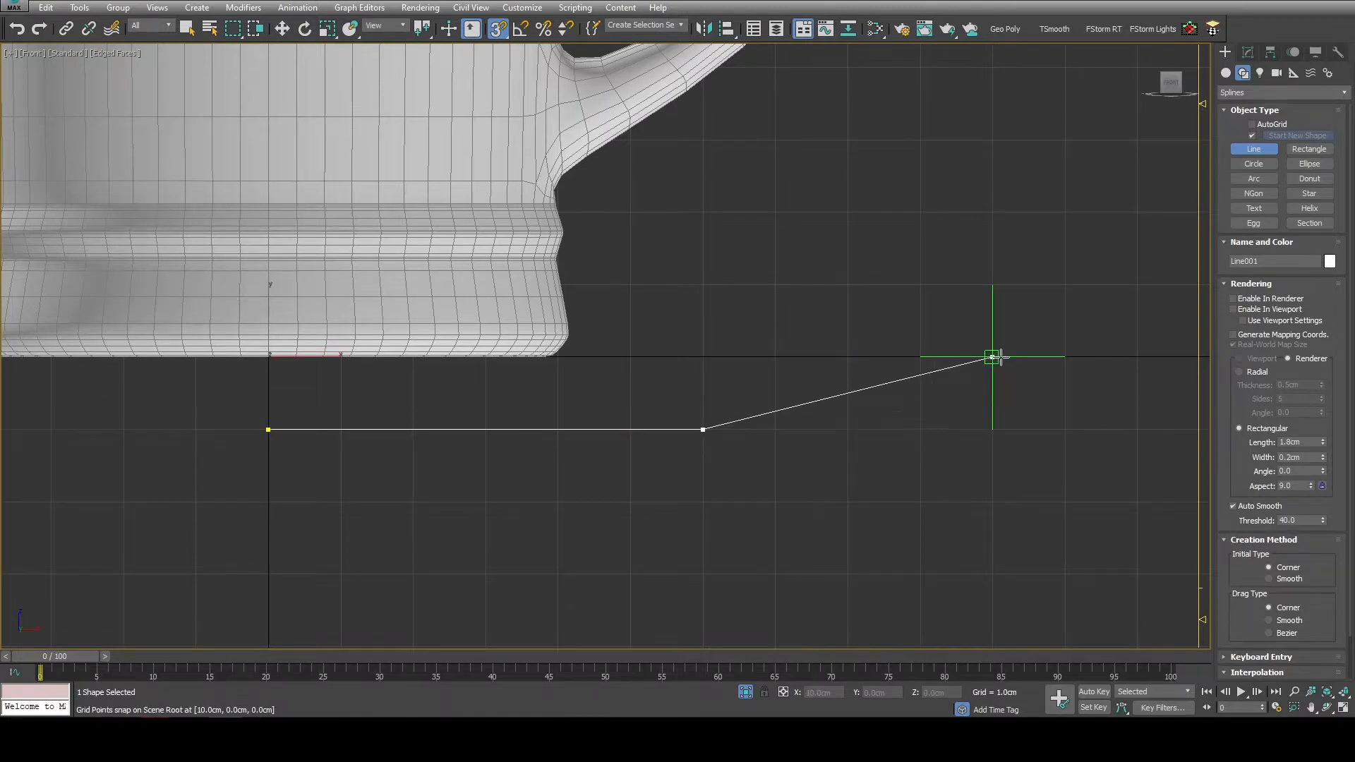
Continue the line along a rim about 0.6 cm wide, then unsnapped down the sloping underside and around a small stepped foot.
{"action": "left_click", "coordinate": [1038, 357]}
{"action": "key", "text": "s"}
{"action": "left_click", "coordinate": [725, 451]}
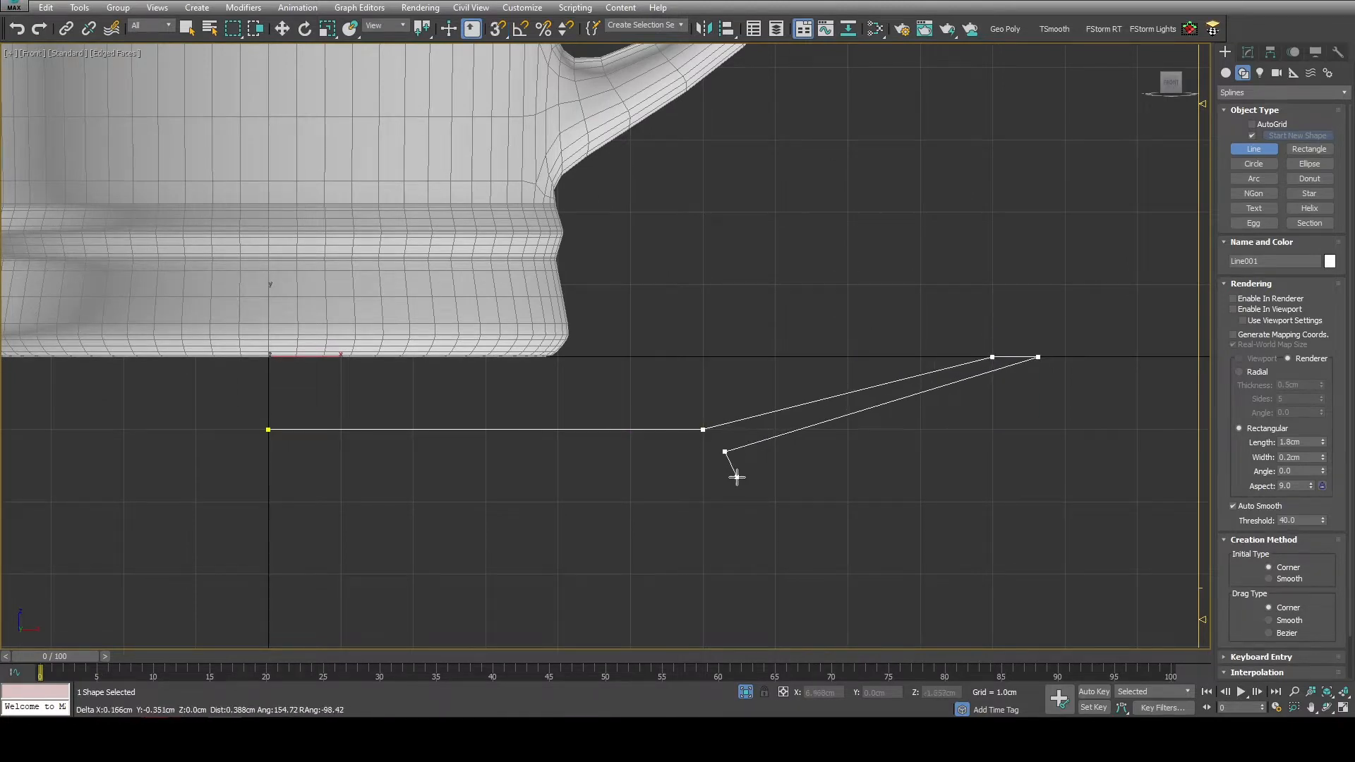
{"action": "left_click", "coordinate": [743, 477]}
{"action": "left_click", "coordinate": [743, 494]}
{"action": "scroll", "coordinate": [734, 491], "scroll_direction": "up", "scroll_amount": 4}
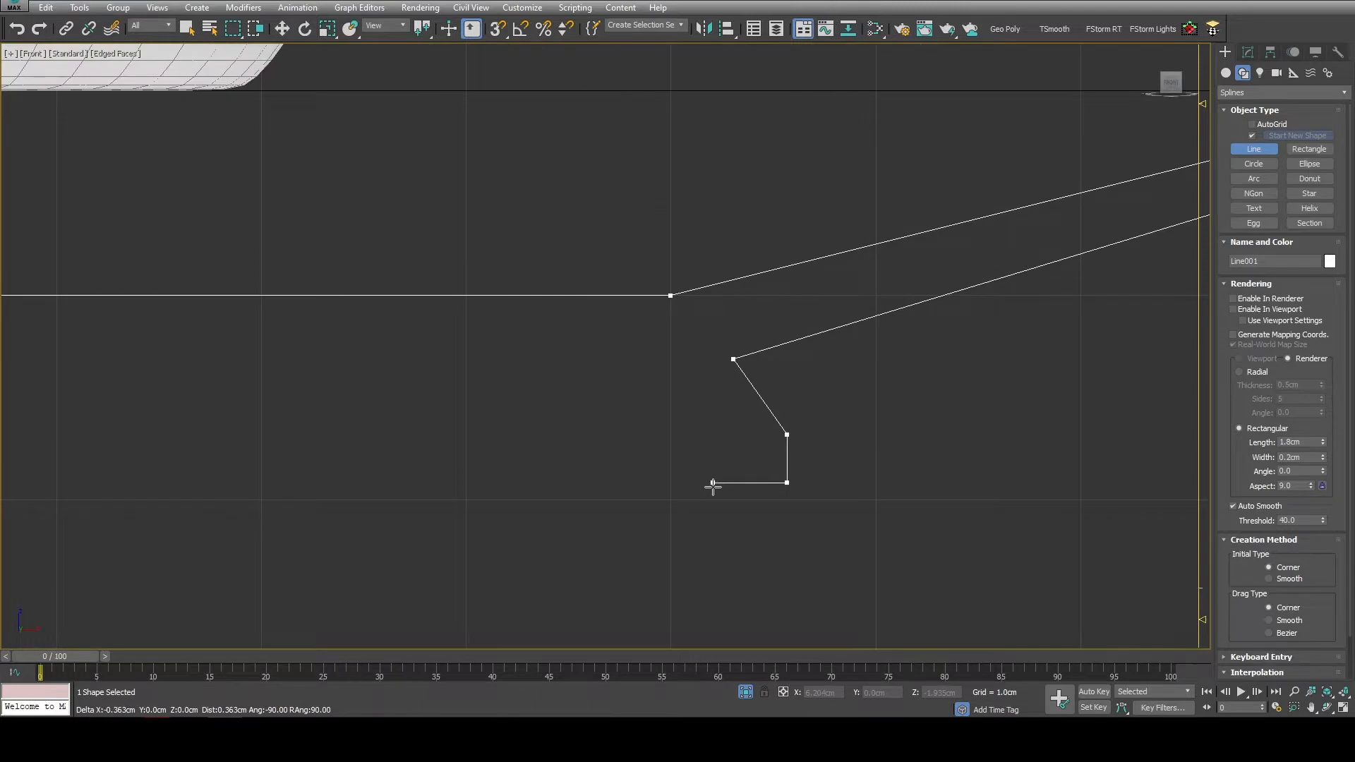
{"action": "left_click", "coordinate": [712, 483]}
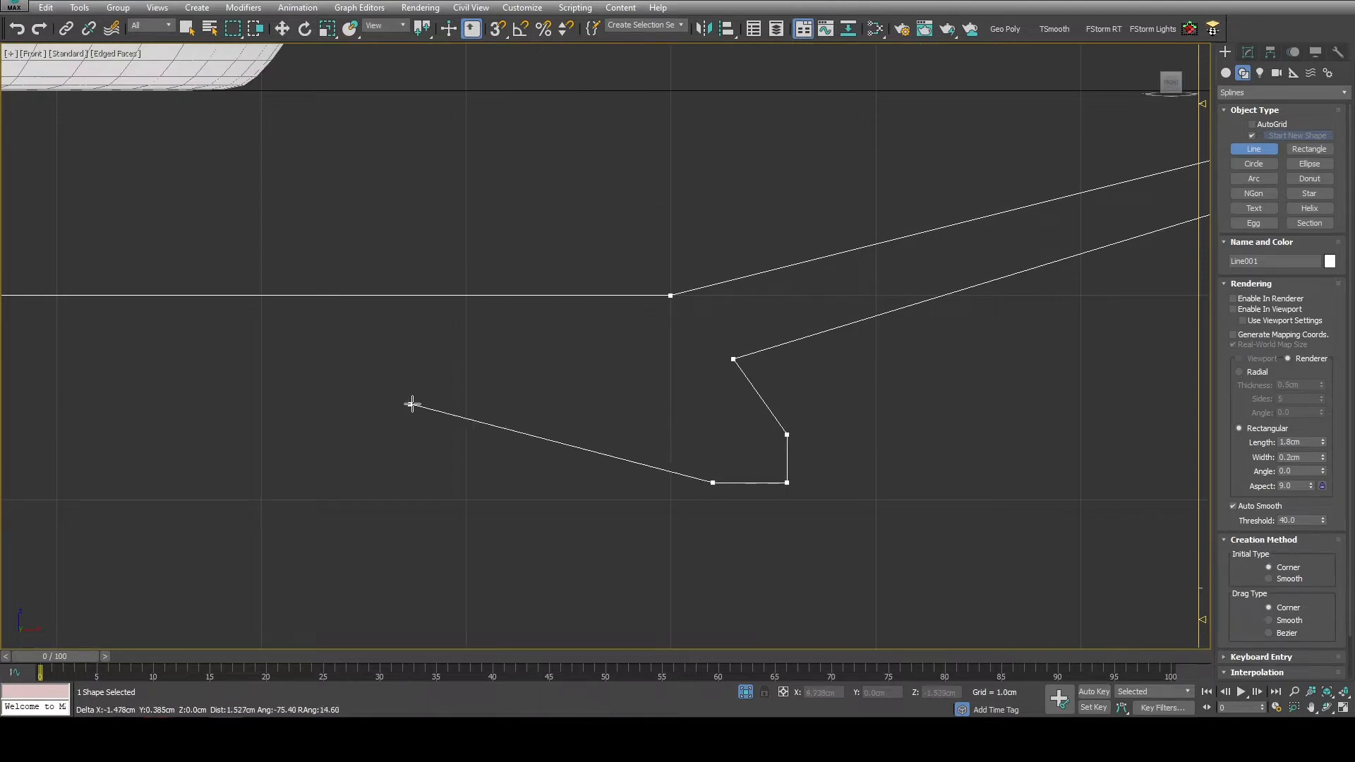
Slope the line up inside the foot and finish the underside with a horizontal segment to the centre axis.
{"action": "left_click", "coordinate": [439, 400]}
{"action": "middle_click_drag", "start_coordinate": [336, 405], "coordinate": [551, 410]}
{"action": "scroll", "coordinate": [552, 410], "scroll_direction": "down", "scroll_amount": 3}
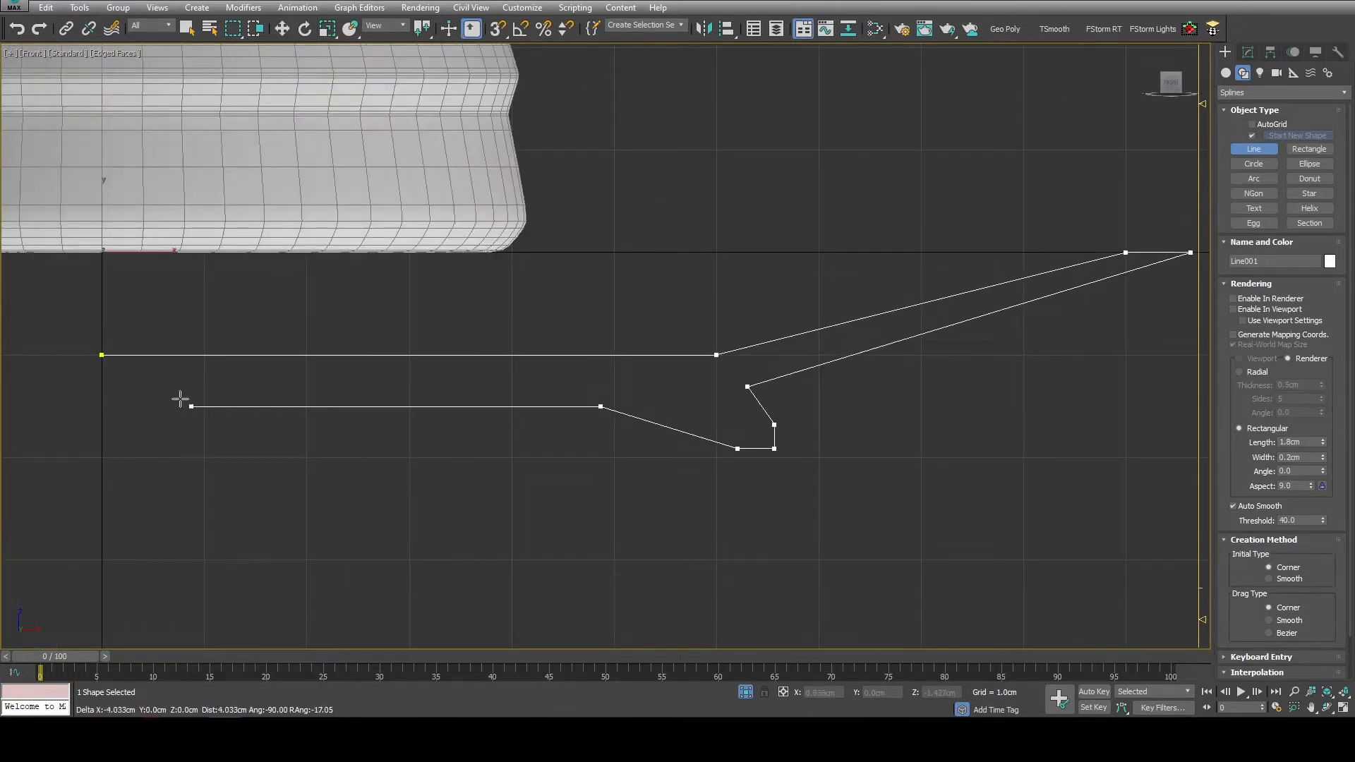
{"action": "key", "text": "s"}
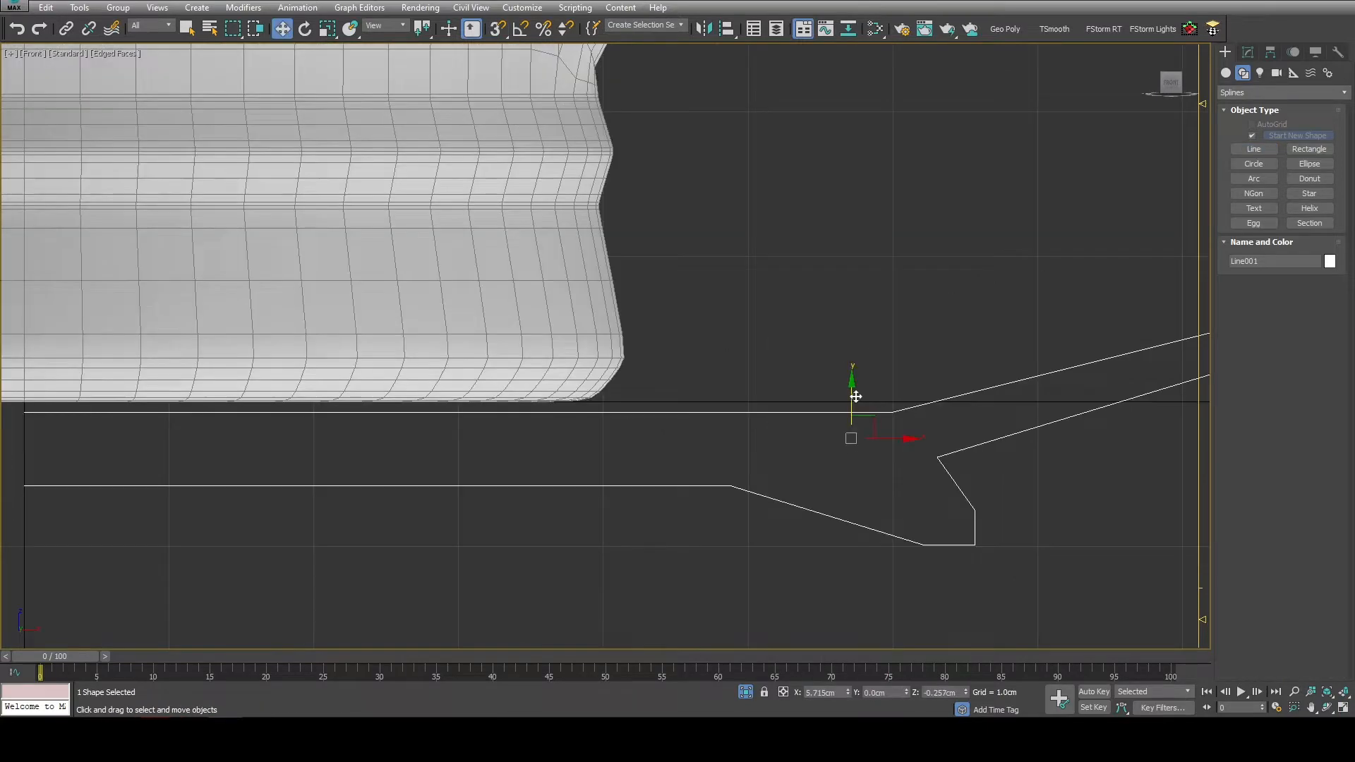
Raise the saucer profile to the mug's base and snap its pivot onto the centre axis.
{"action": "left_click_drag", "start_coordinate": [855, 397], "coordinate": [847, 387]}
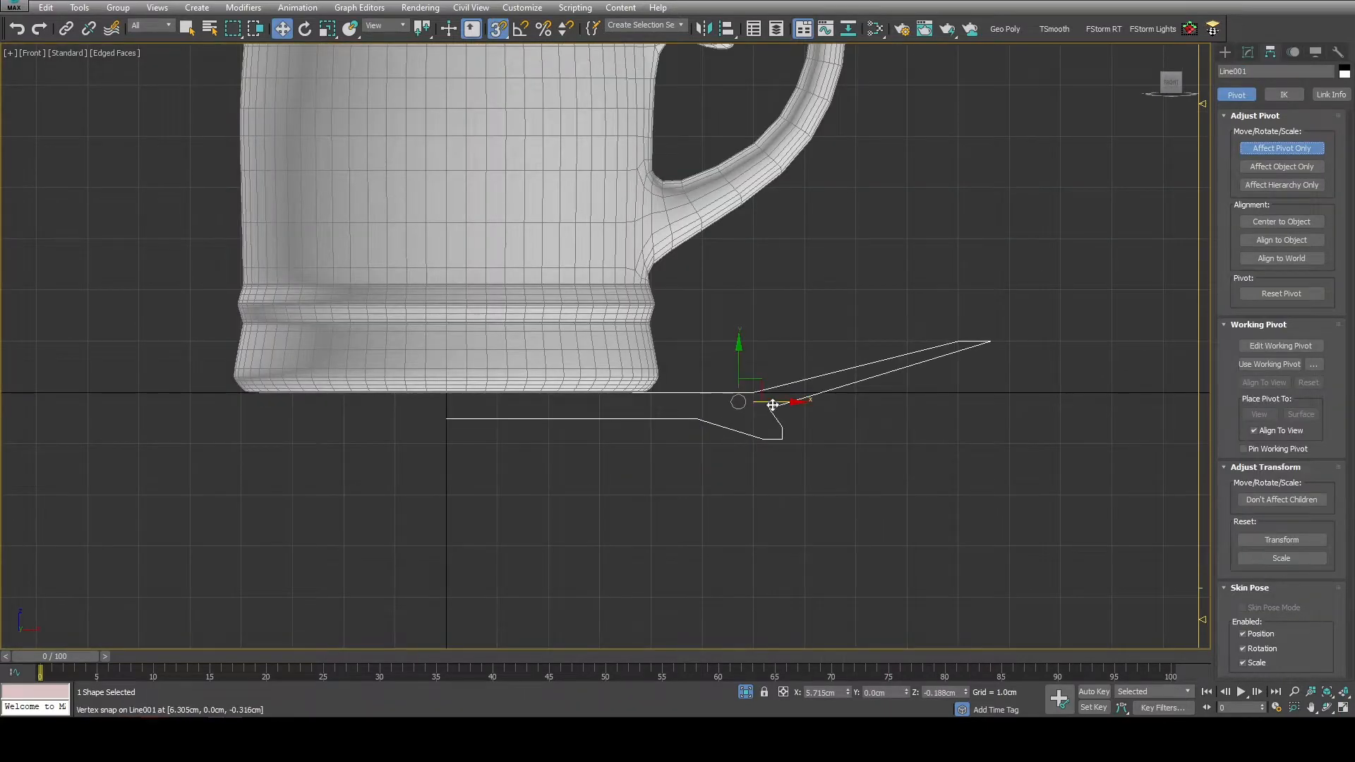
{"action": "left_click_drag", "start_coordinate": [738, 402], "coordinate": [445, 441]}
{"action": "scroll", "coordinate": [452, 458], "scroll_direction": "up", "scroll_amount": 6}
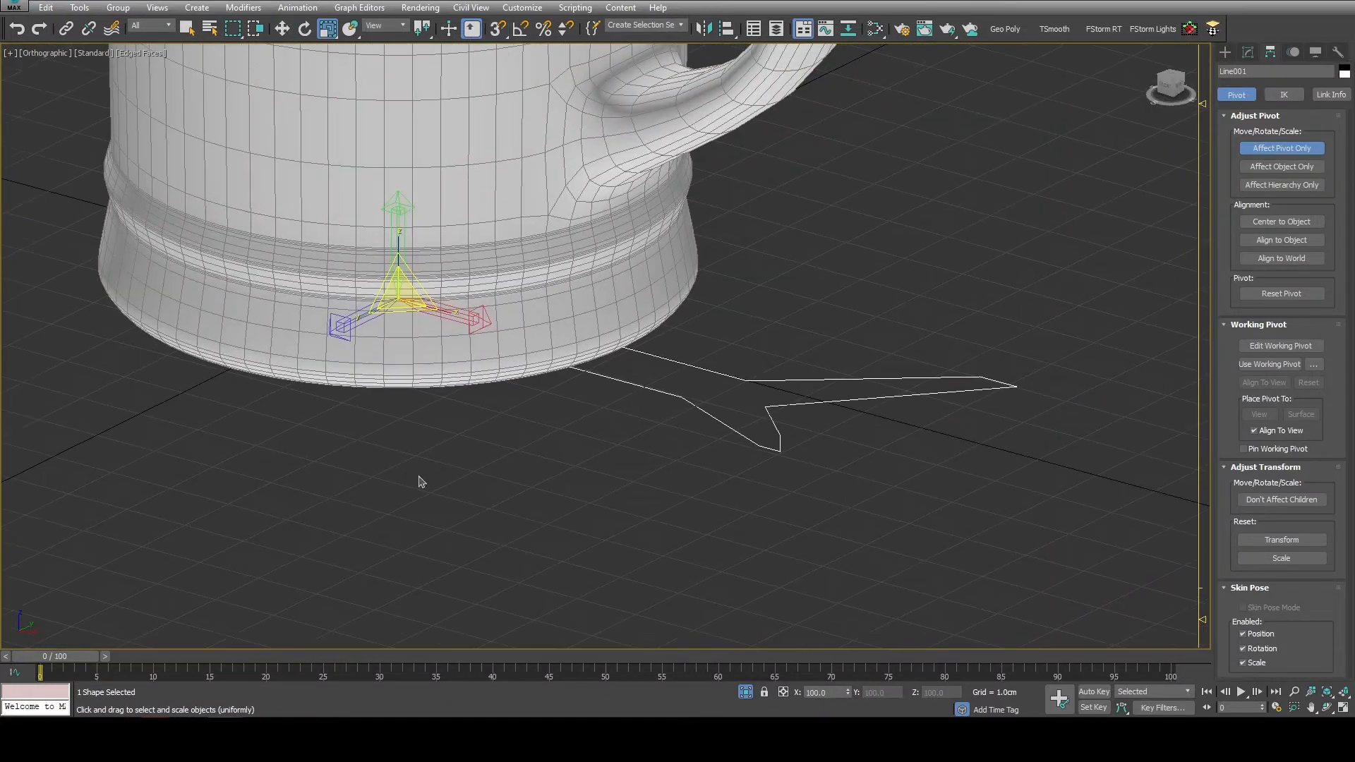
Revolve the profile into a full saucer using a 360-degree Lathe modifier with 16 segments.
{"action": "scroll", "coordinate": [421, 482], "scroll_direction": "down", "scroll_amount": 4}
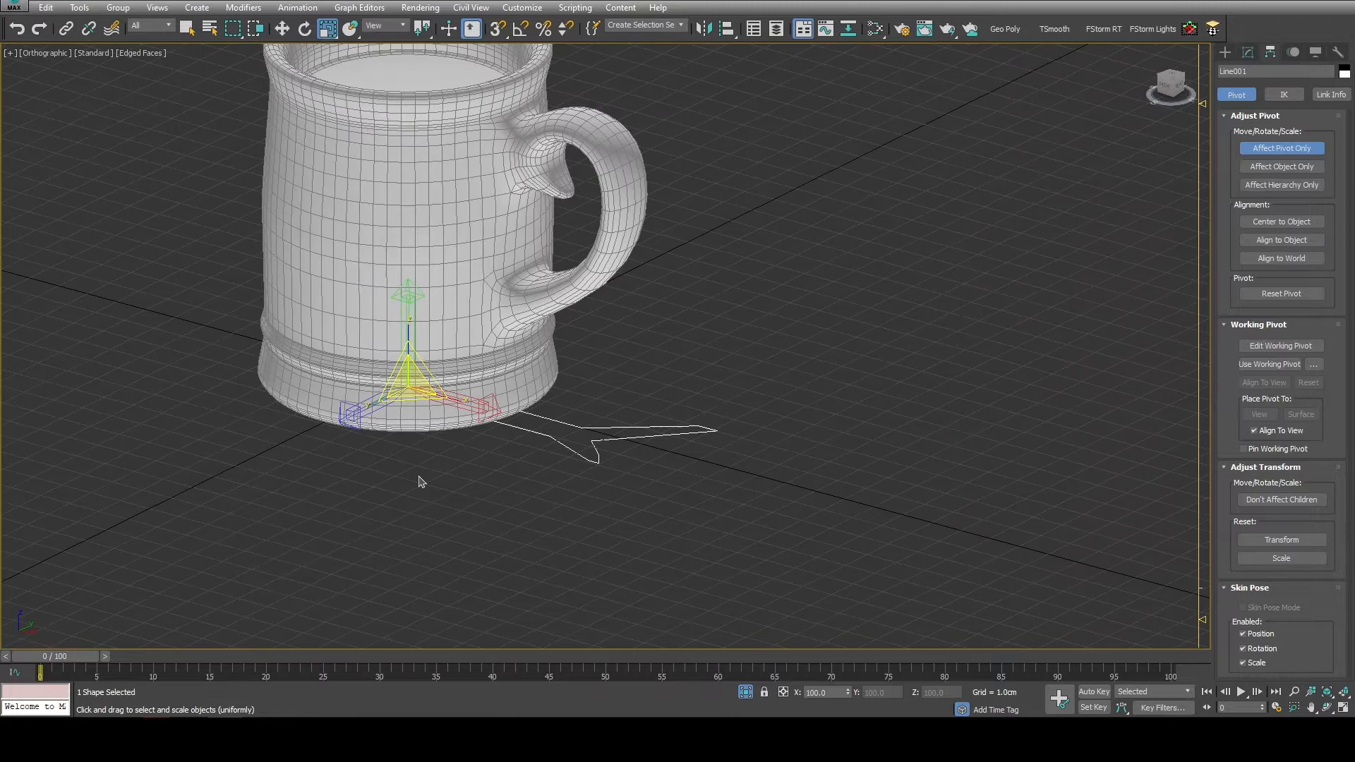
{"action": "left_click", "coordinate": [1247, 52]}
{"action": "left_click", "coordinate": [1255, 95]}
{"action": "key", "text": "l"}
{"action": "key", "text": "Return"}
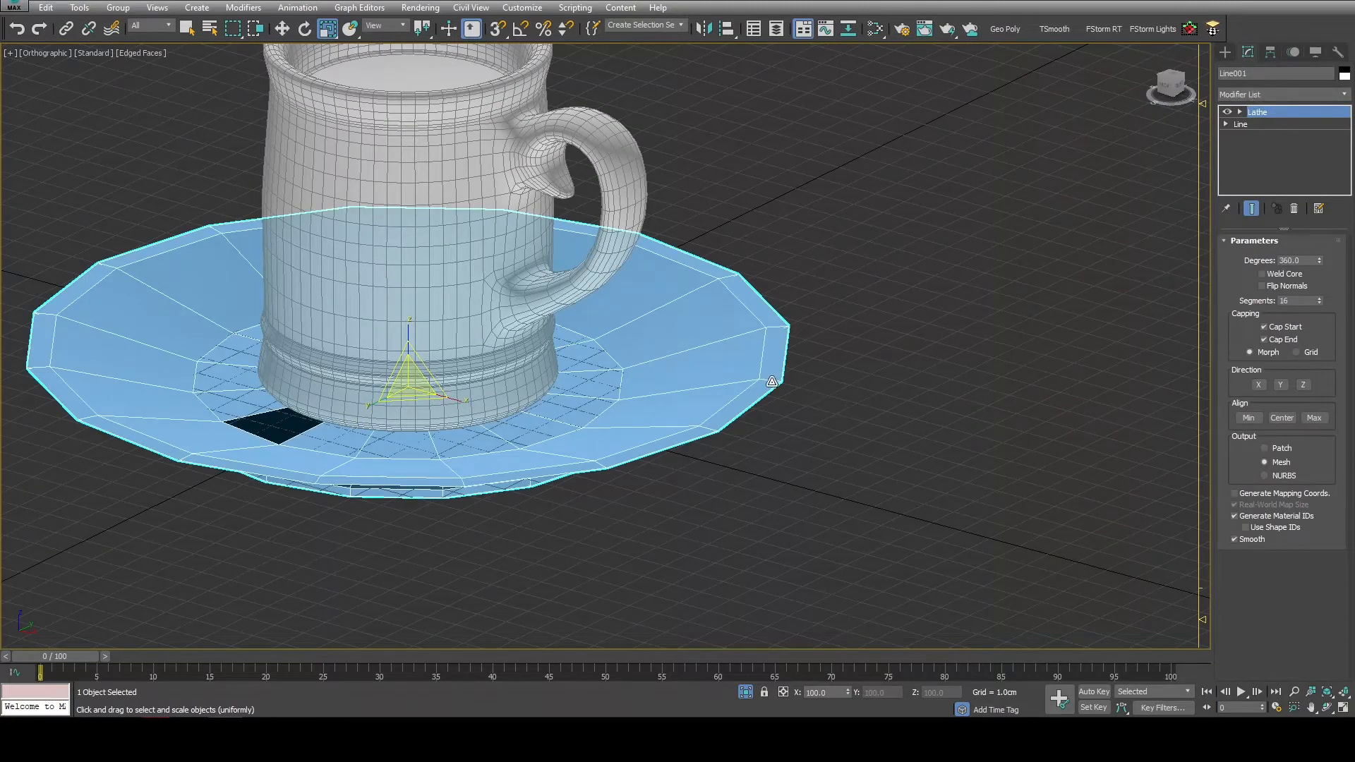
Select the mug group and saucer and move both up in the front view so the saucer's foot rests on the ground line.
{"action": "key", "text": "f"}
{"action": "key", "text": "ctrl+a"}
{"action": "scroll", "coordinate": [539, 530], "scroll_direction": "up", "scroll_amount": 8}
{"action": "key", "text": "w"}
{"action": "key", "text": "s"}
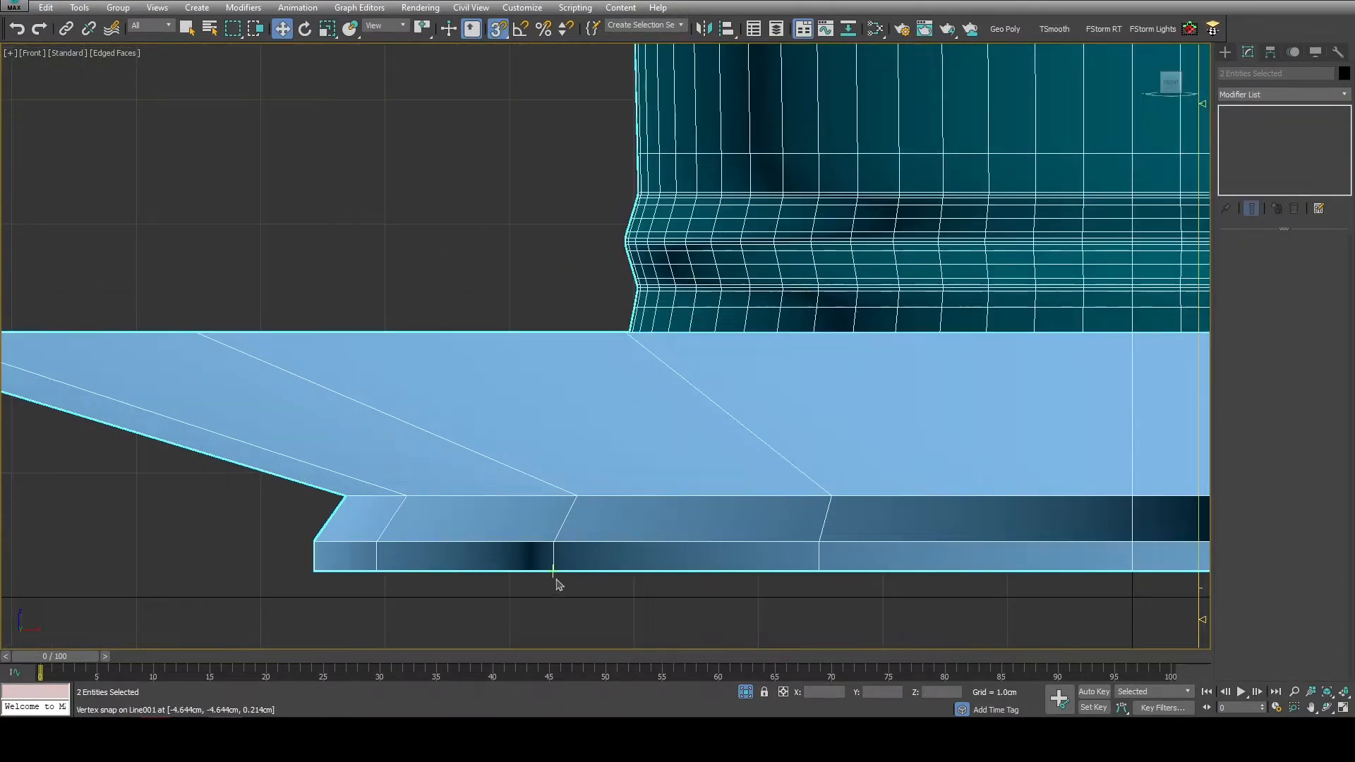
{"action": "scroll", "coordinate": [553, 569], "scroll_direction": "down", "scroll_amount": 2}
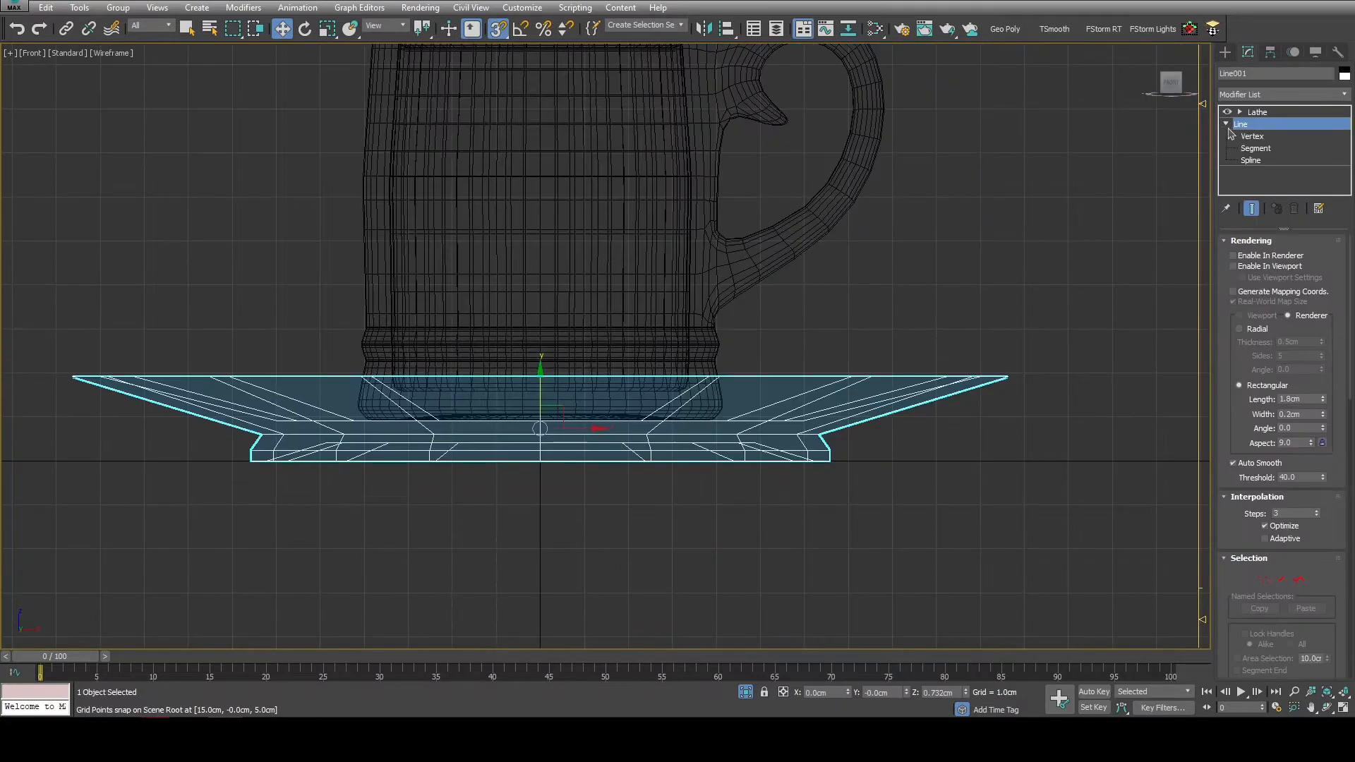
Lower the profile's outermost rim vertex 0.2 cm to bevel the saucer's edge, and select the inner rim vertex.
{"action": "left_click", "coordinate": [1252, 137]}
{"action": "scroll", "coordinate": [974, 394], "scroll_direction": "up", "scroll_amount": 5}
{"action": "left_click", "coordinate": [1040, 361]}
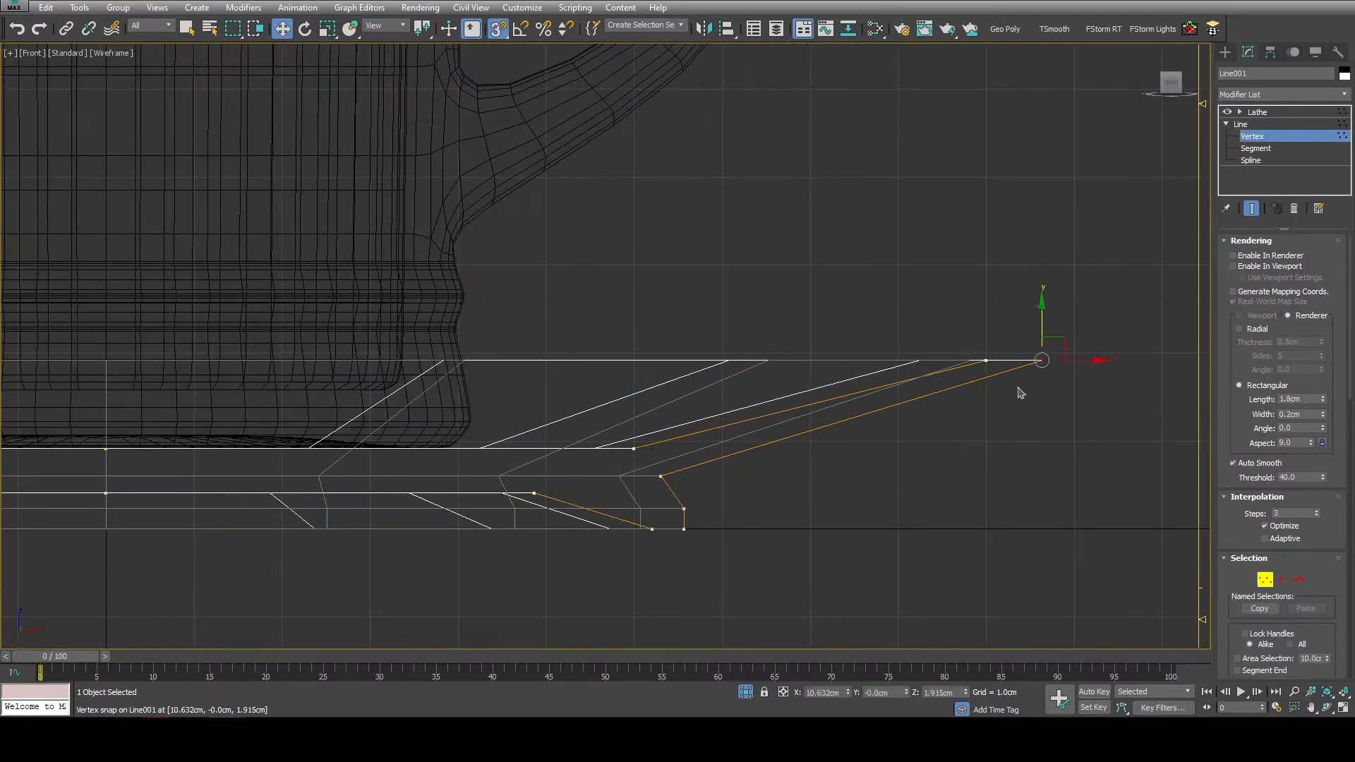
{"action": "key", "text": "F3"}
{"action": "left_click_drag", "start_coordinate": [1039, 322], "coordinate": [1042, 339]}
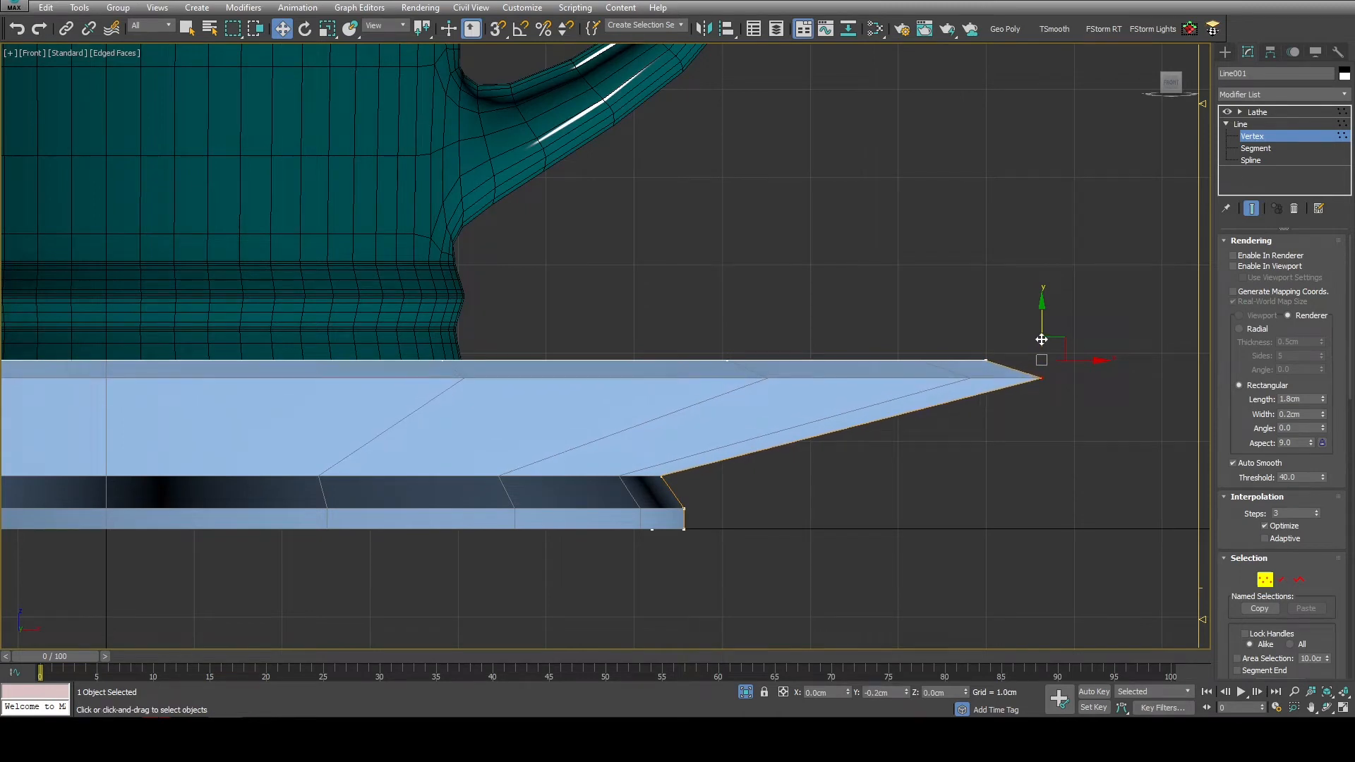
{"action": "left_click", "coordinate": [987, 361]}
Move all profile vertices except those on the centre axis inward along X to narrow the saucer.
{"action": "scroll", "coordinate": [1017, 345], "scroll_direction": "down", "scroll_amount": 5}
{"action": "middle_click_drag", "start_coordinate": [946, 423], "coordinate": [788, 508], "text": "alt"}
{"action": "middle_click_drag", "start_coordinate": [787, 507], "coordinate": [704, 540], "text": "alt"}
{"action": "key", "text": "ctrl+a"}
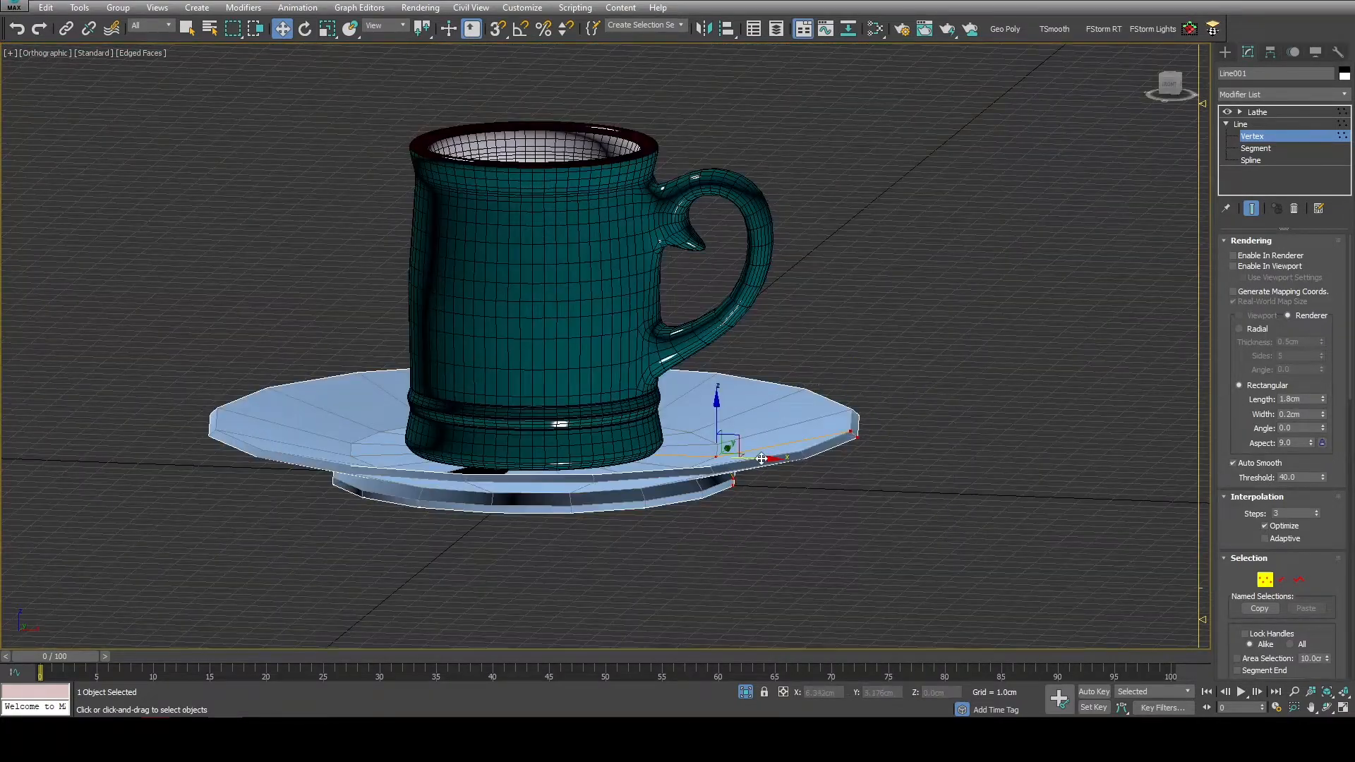
{"action": "left_click_drag", "start_coordinate": [761, 458], "coordinate": [718, 458]}
{"action": "key", "text": "f"}
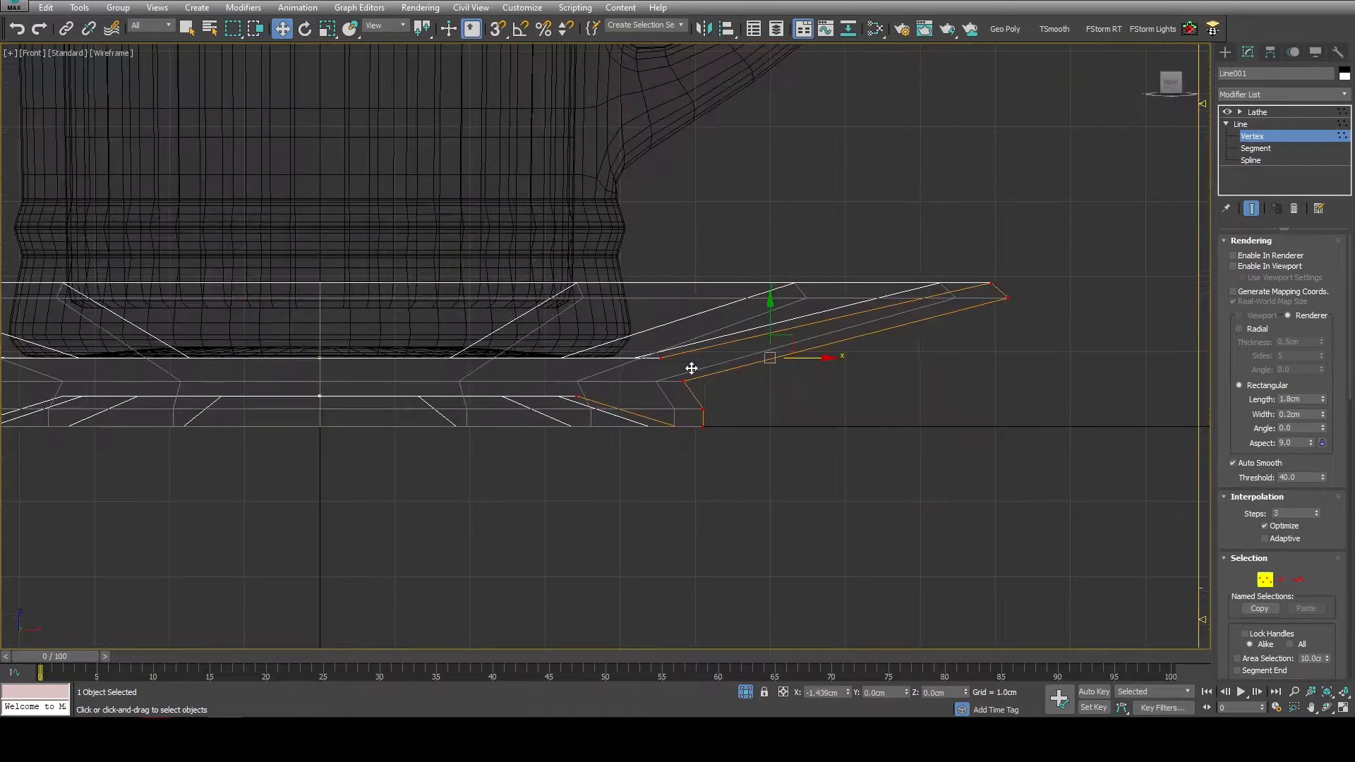
{"action": "left_click_drag", "start_coordinate": [691, 369], "coordinate": [662, 371]}
{"action": "middle_click_drag", "start_coordinate": [661, 395], "coordinate": [636, 489], "text": "alt"}
{"action": "scroll", "coordinate": [638, 494], "scroll_direction": "down", "scroll_amount": 2}
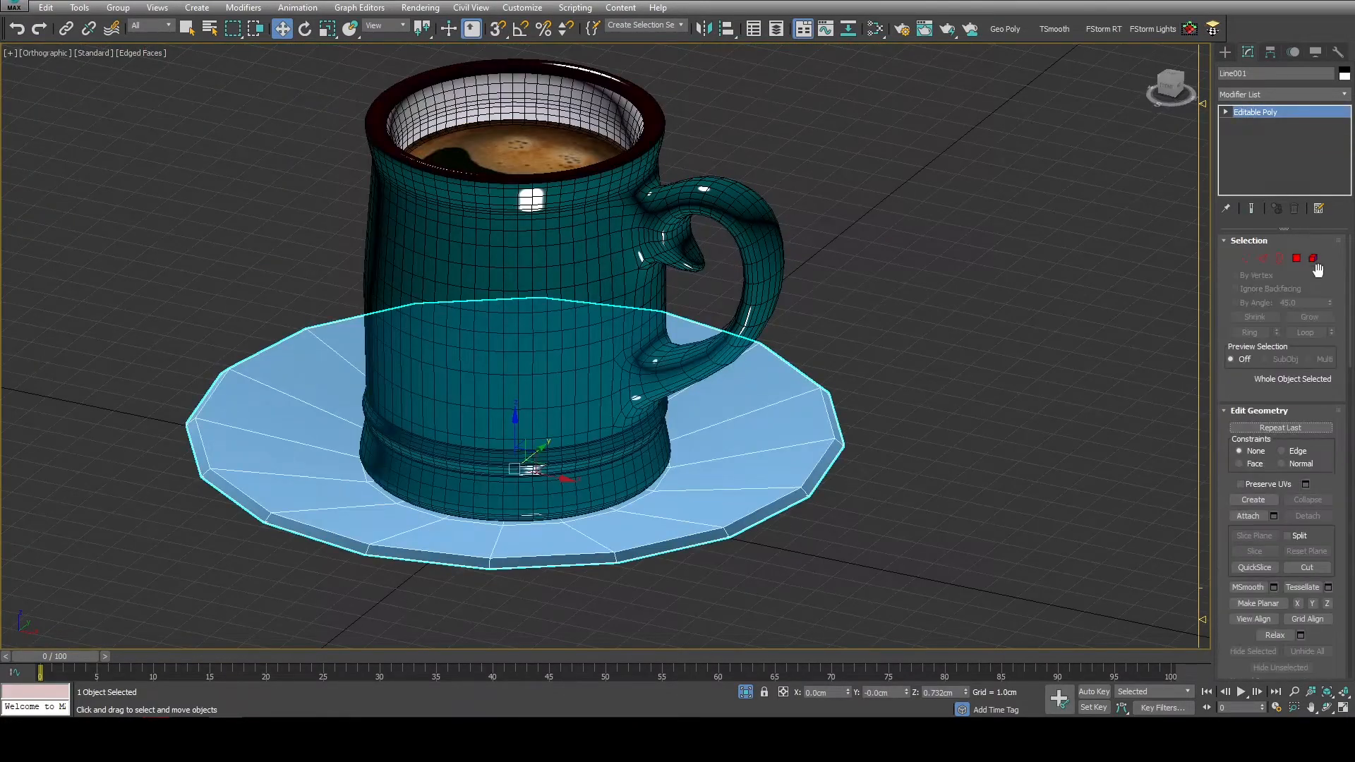
Convert the saucer to an editable poly and select its entire mesh at element level.
{"action": "left_click", "coordinate": [1313, 259]}
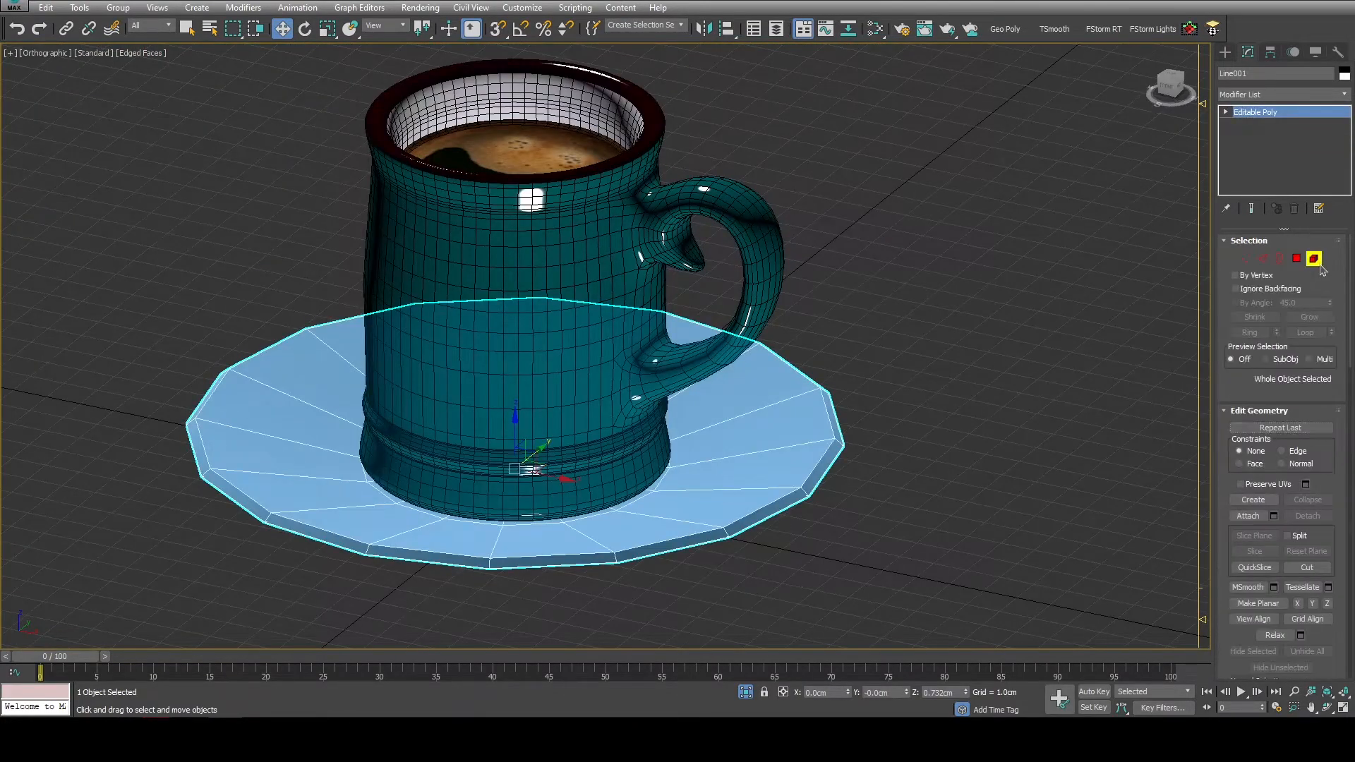
{"action": "scroll", "coordinate": [1311, 452], "scroll_direction": "down", "scroll_amount": 10}
{"action": "key", "text": "ctrl+a"}
{"action": "left_click", "coordinate": [1306, 507]}
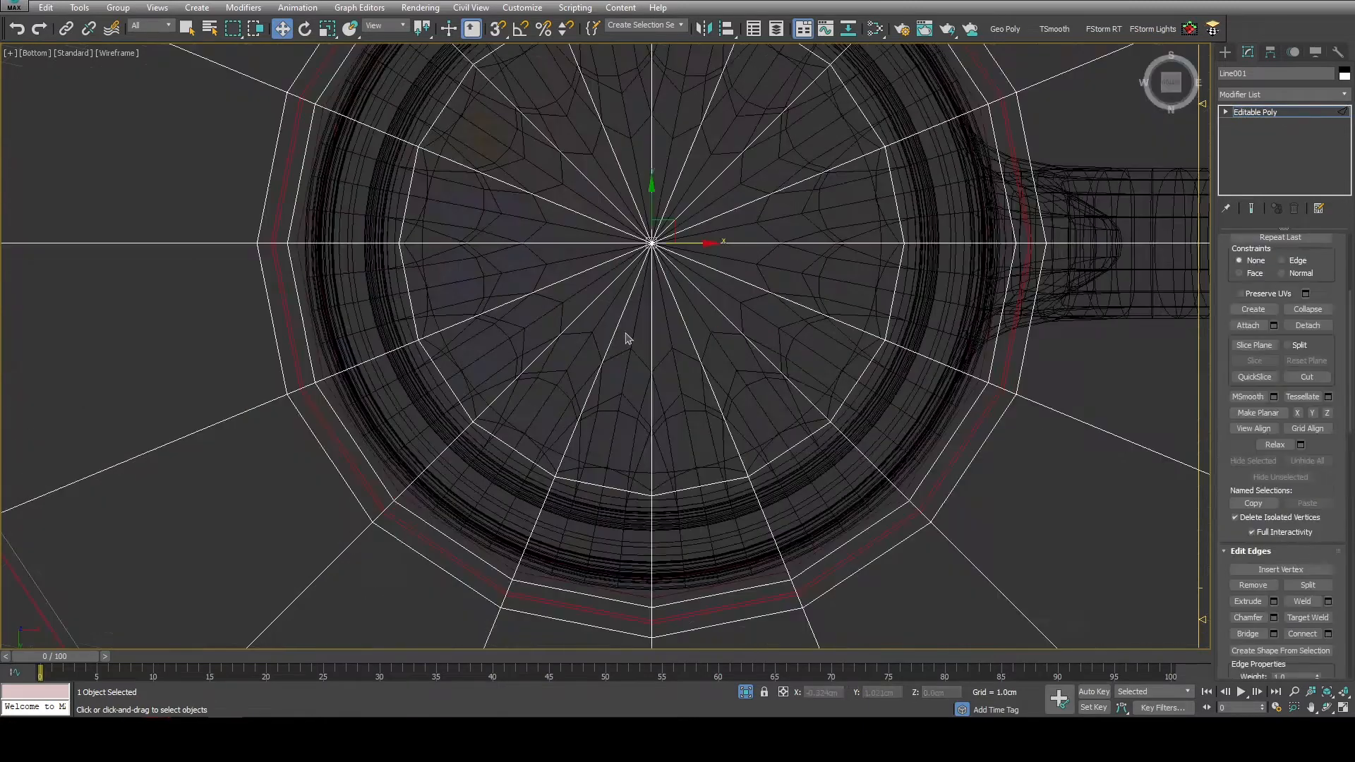
Select the ring of triangular polygons at the centre of the saucer's underside in the bottom view and delete them.
{"action": "middle_click_drag", "start_coordinate": [626, 334], "coordinate": [558, 447]}
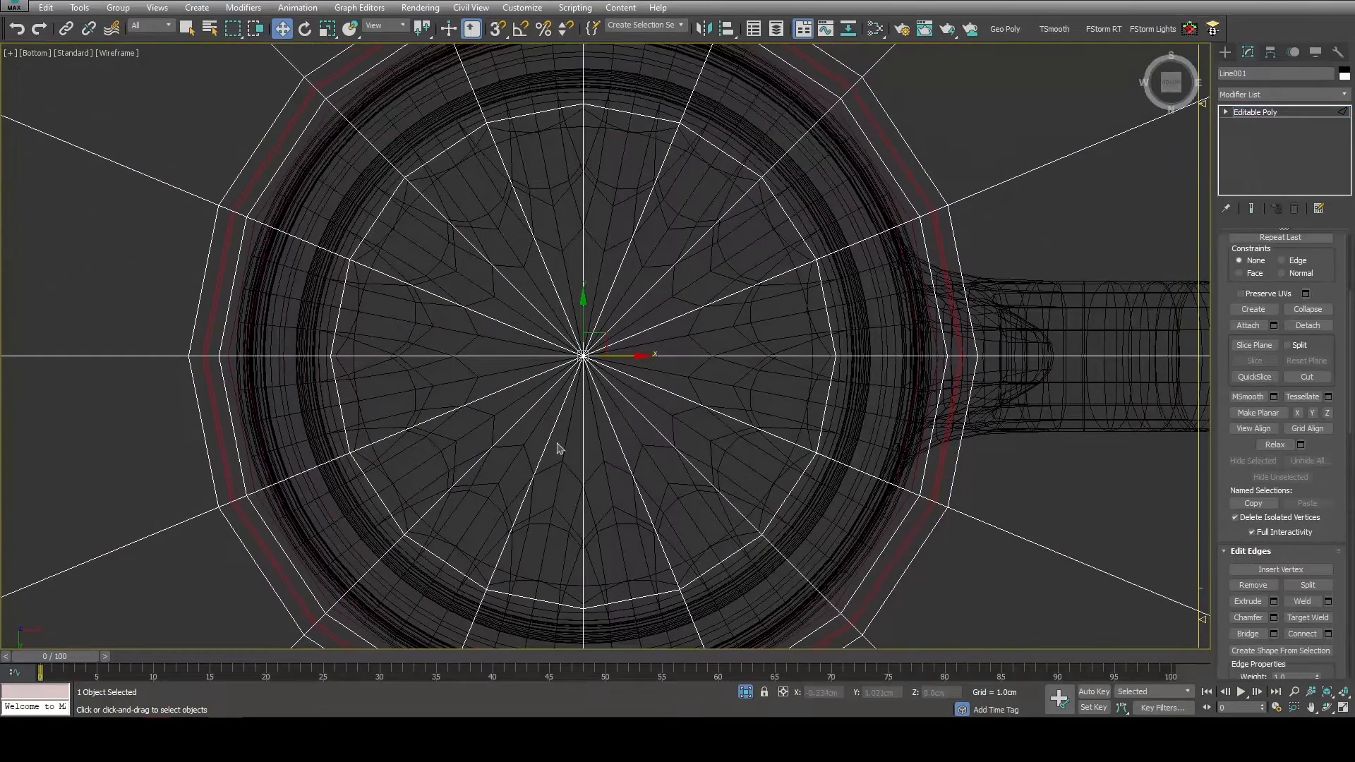
{"action": "key", "text": "F3"}
{"action": "scroll", "coordinate": [585, 391], "scroll_direction": "down", "scroll_amount": 5}
{"action": "middle_click_drag", "start_coordinate": [584, 391], "coordinate": [580, 368]}
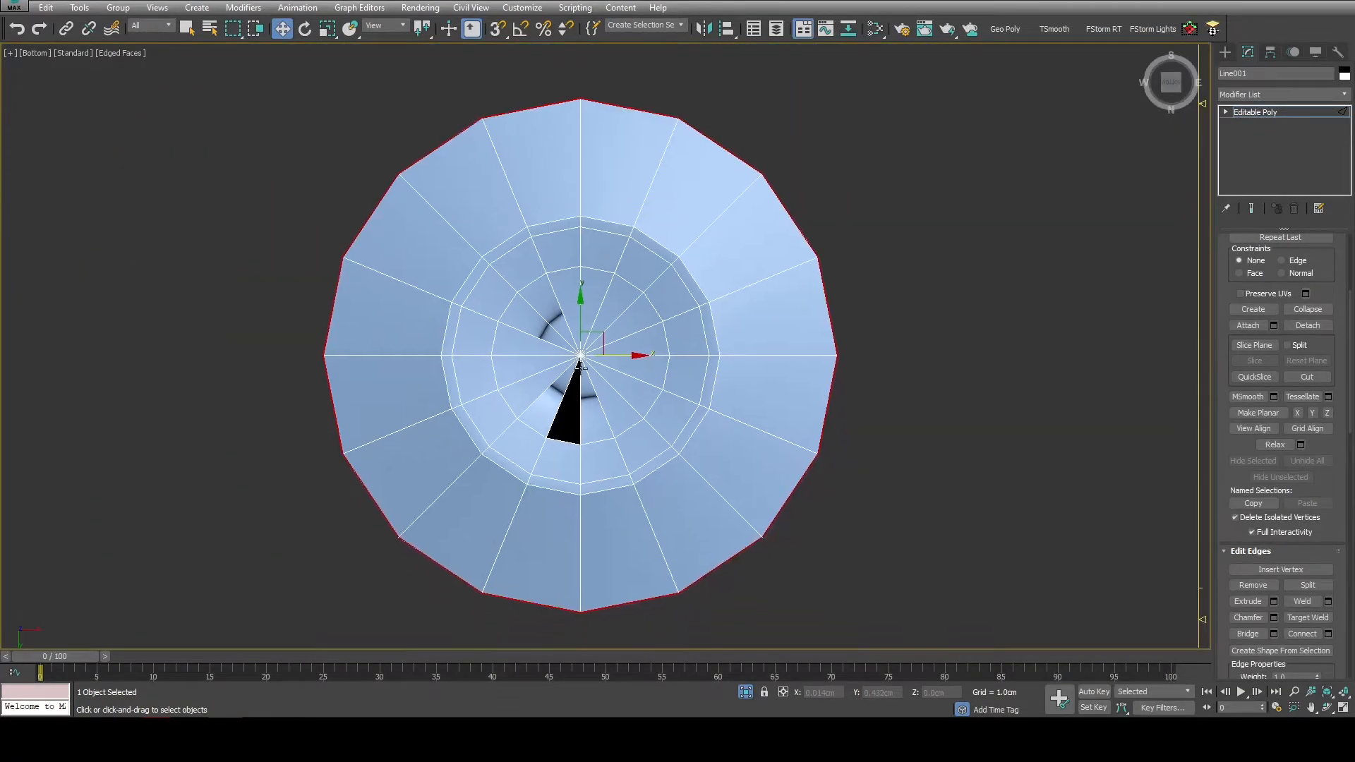
{"action": "key", "text": "4"}
{"action": "scroll", "coordinate": [578, 365], "scroll_direction": "up", "scroll_amount": 2}
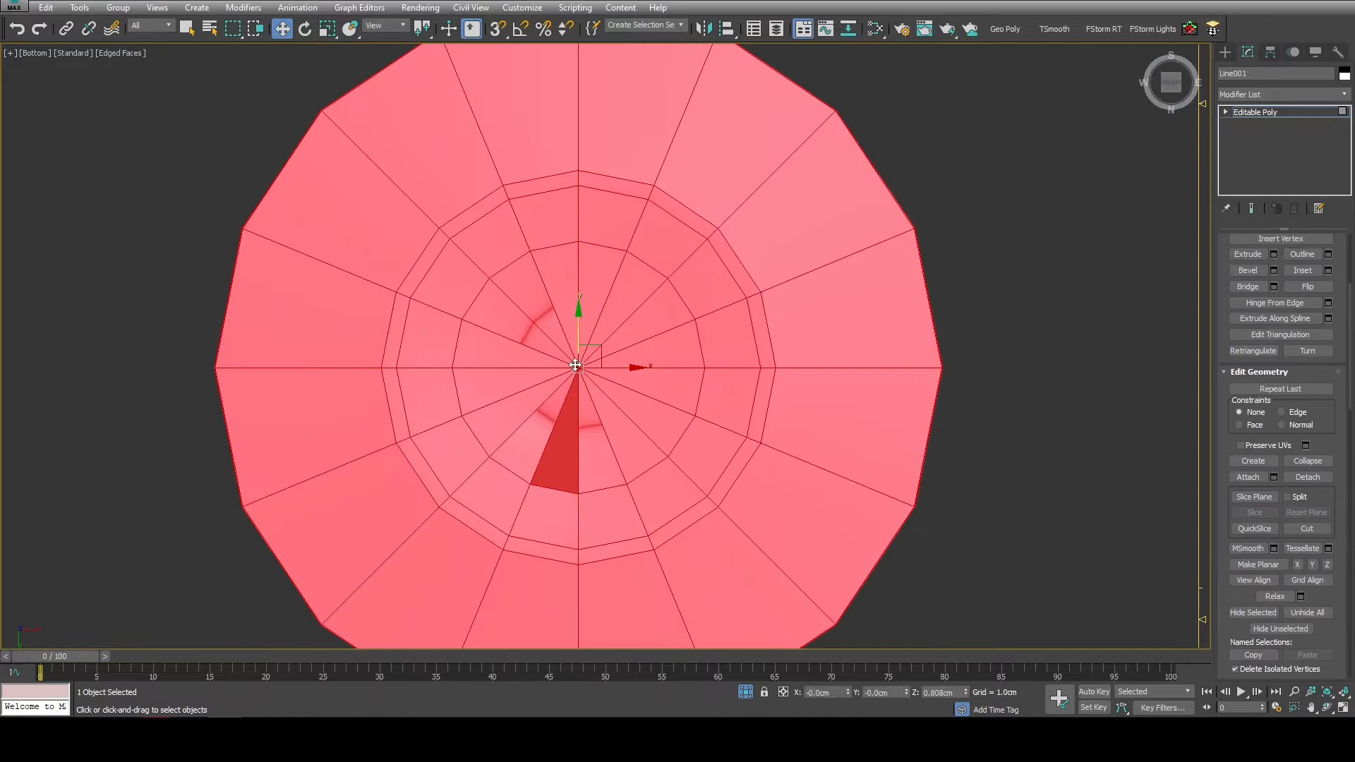
{"action": "left_click", "coordinate": [568, 407]}
{"action": "left_click", "coordinate": [592, 448], "text": "ctrl"}
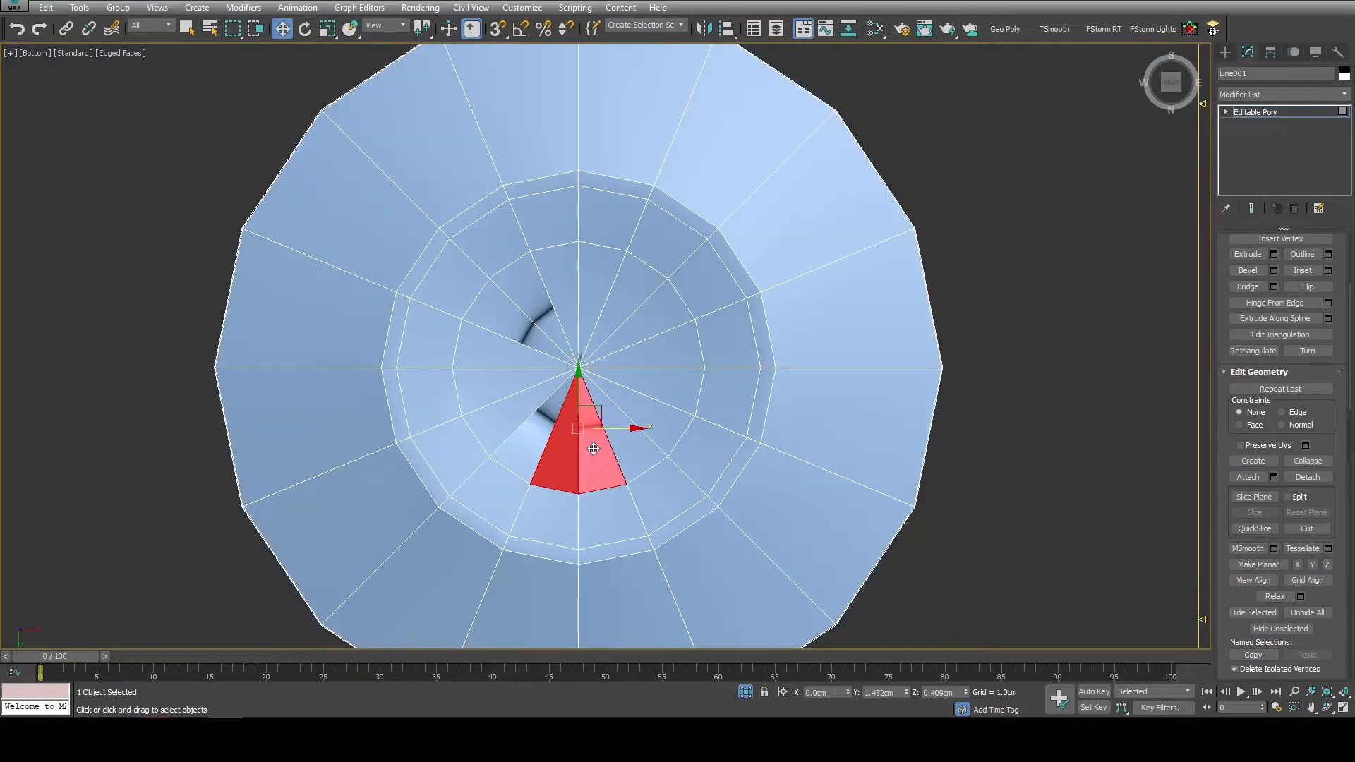
{"action": "key", "text": "q"}
{"action": "mouse_move", "coordinate": [594, 449]}
{"action": "left_mouse_down", "text": "ctrl"}
{"action": "mouse_move", "coordinate": [669, 405]}
{"action": "mouse_move", "coordinate": [591, 290]}
{"action": "mouse_move", "coordinate": [497, 351]}
{"action": "mouse_move", "coordinate": [532, 433]}
{"action": "left_mouse_up", "text": "ctrl"}
{"action": "key", "text": "Delete"}
Select the loop of polygons forming the saucer's upper central disc in wireframe display and delete it.
{"action": "key", "text": "3"}
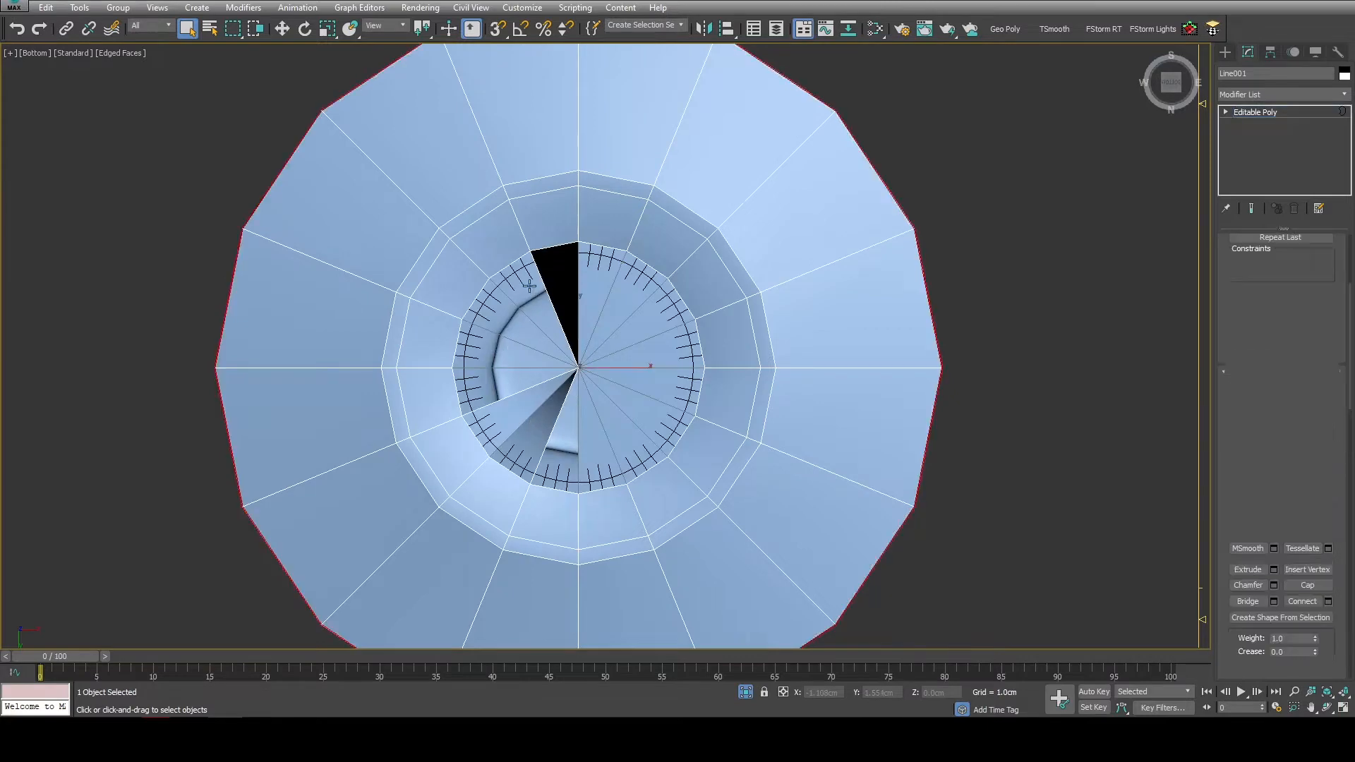
{"action": "left_click", "coordinate": [505, 267]}
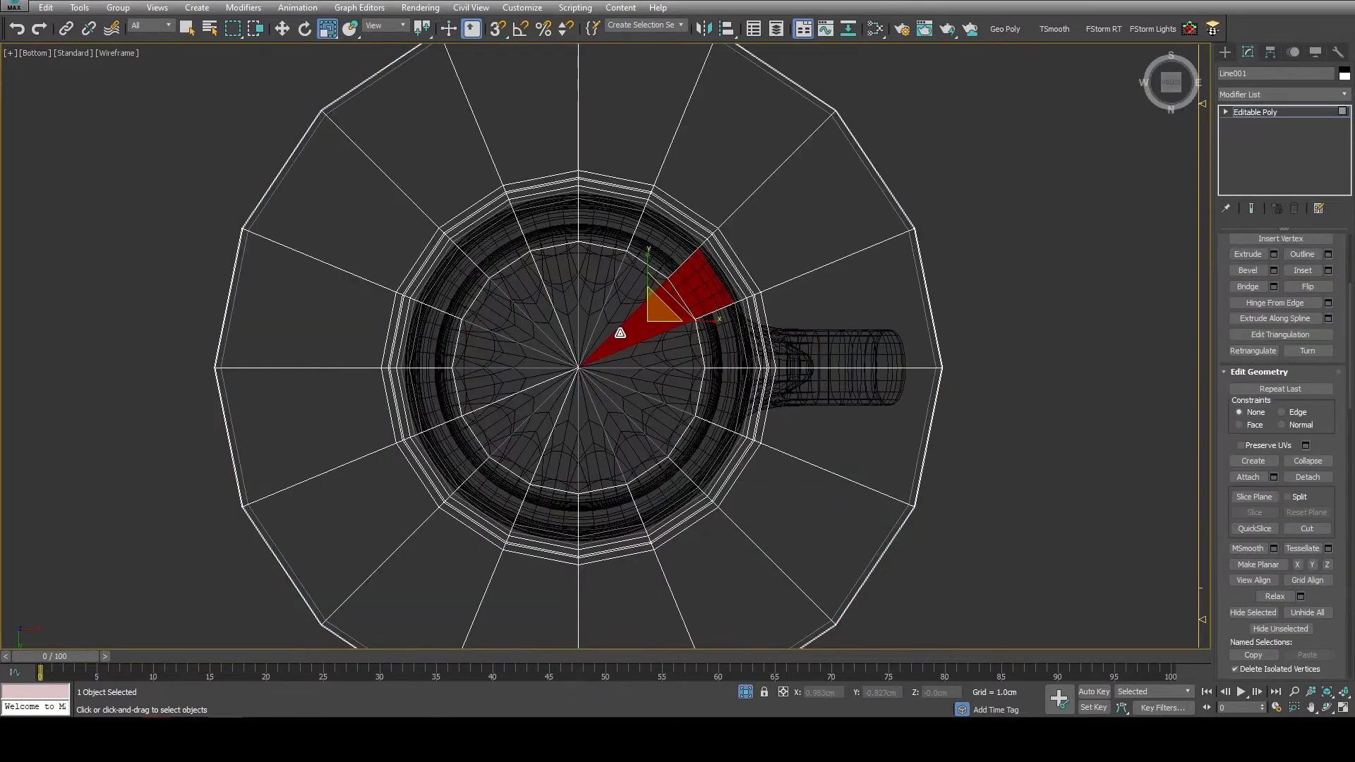
{"action": "key", "text": "q"}
{"action": "left_click", "coordinate": [548, 398], "text": "shift"}
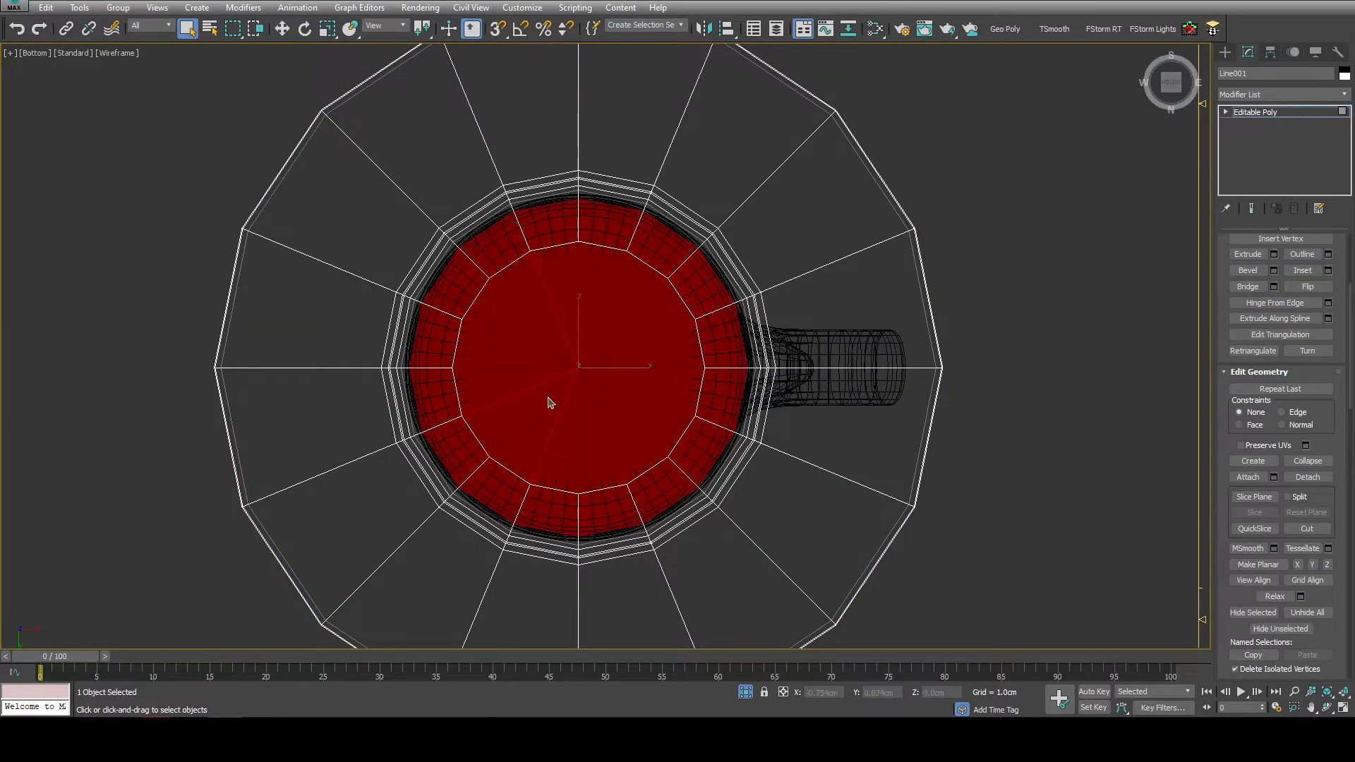
{"action": "key", "text": "Delete"}
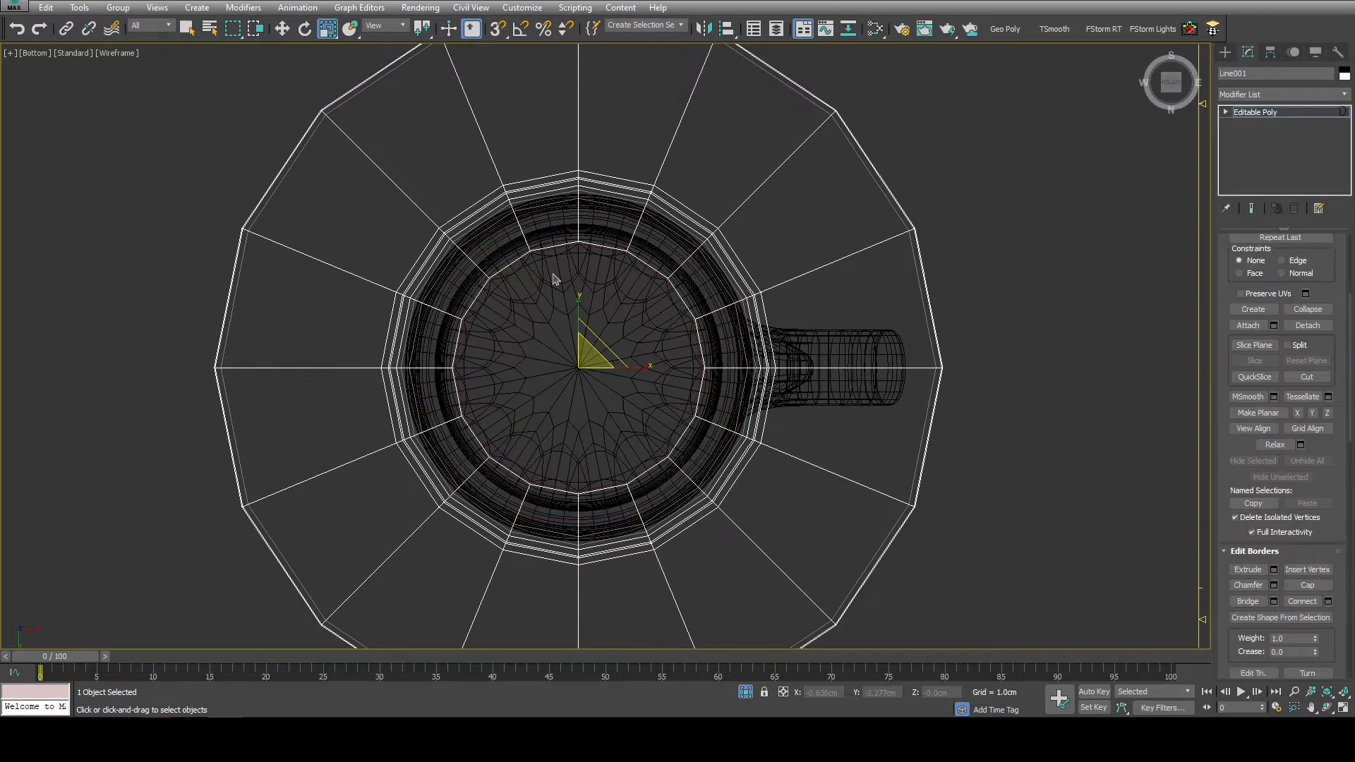
Extend both open borders inward to the saucer's centre by scaling copies of their edges, and weld the clustered vertices there.
{"action": "left_click_drag", "start_coordinate": [582, 342], "coordinate": [208, 665], "text": "shift"}
{"action": "key", "text": "1"}
{"action": "middle_click_drag", "start_coordinate": [626, 403], "coordinate": [592, 353], "text": "alt"}
{"action": "scroll", "coordinate": [590, 351], "scroll_direction": "up", "scroll_amount": 8}
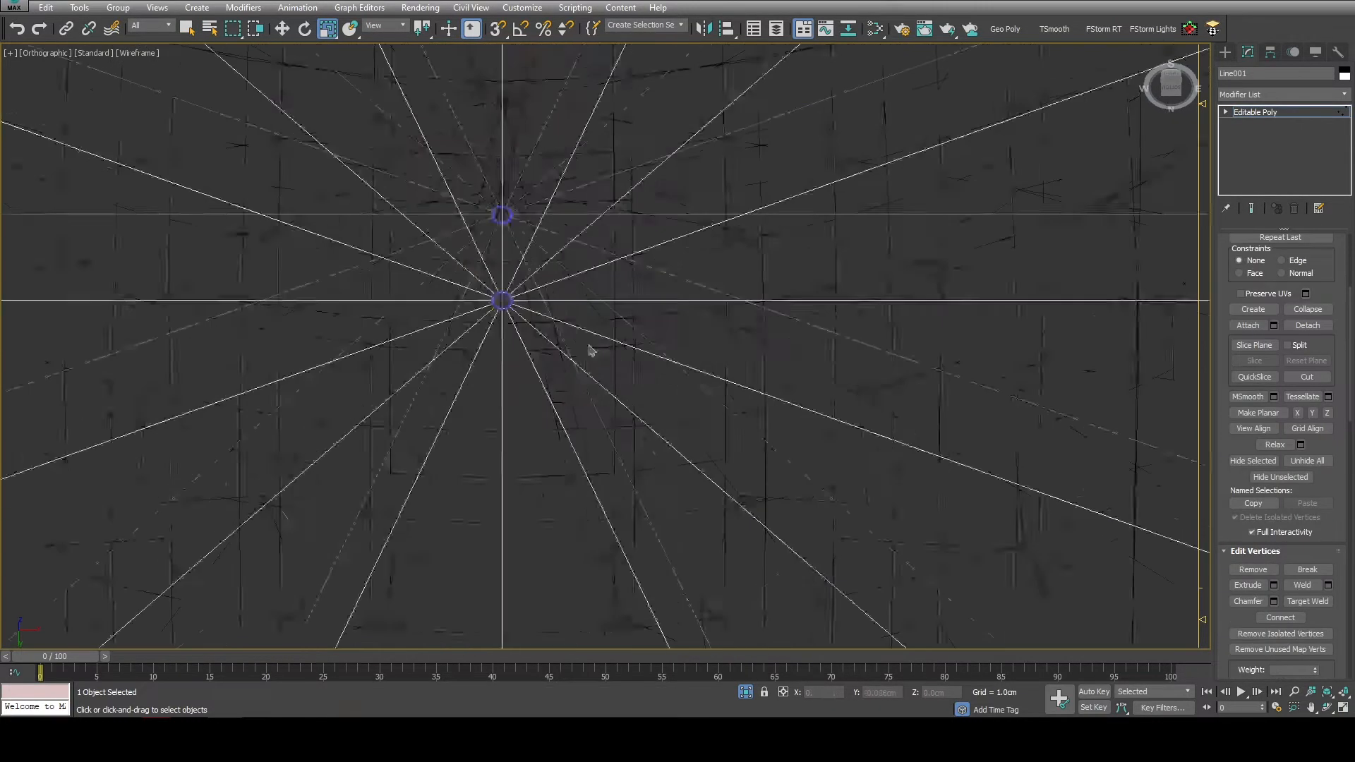
{"action": "left_click", "coordinate": [503, 301]}
{"action": "left_click", "coordinate": [503, 215], "text": "ctrl"}
{"action": "left_click_drag", "start_coordinate": [530, 247], "coordinate": [247, 623]}
{"action": "left_click_drag", "start_coordinate": [484, 304], "coordinate": [521, 286]}
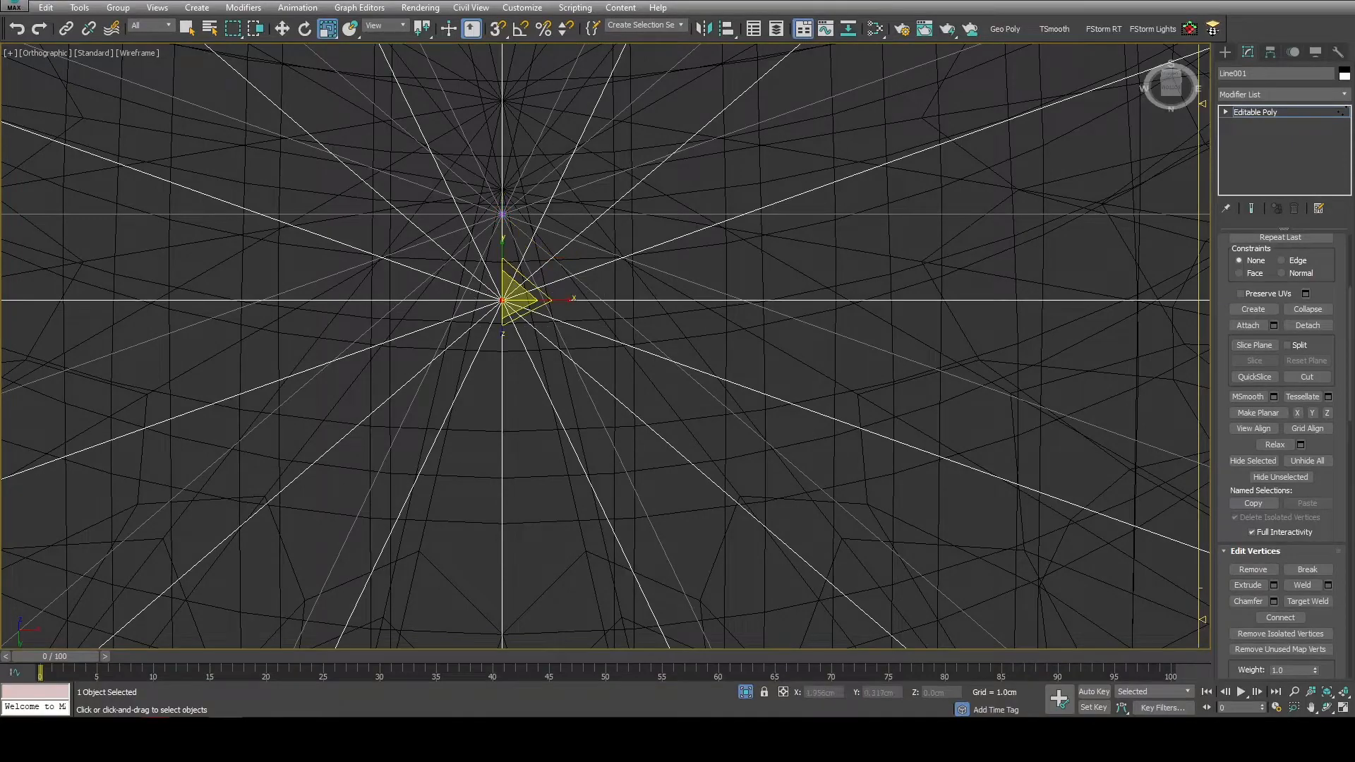
{"action": "left_click_drag", "start_coordinate": [1327, 486], "coordinate": [1327, 341]}
{"action": "left_click", "coordinate": [1300, 441]}
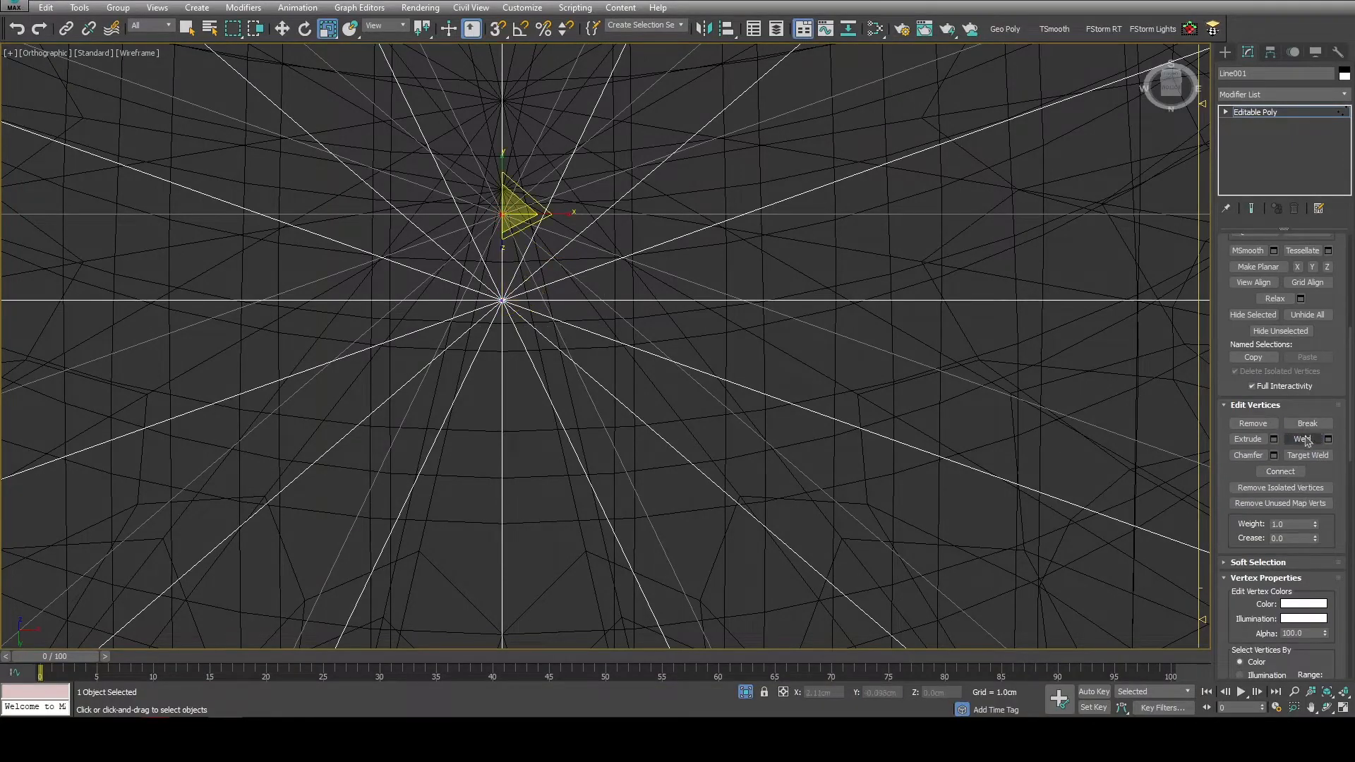
{"action": "scroll", "coordinate": [605, 335], "scroll_direction": "down", "scroll_amount": 3}
{"action": "key", "text": "b"}
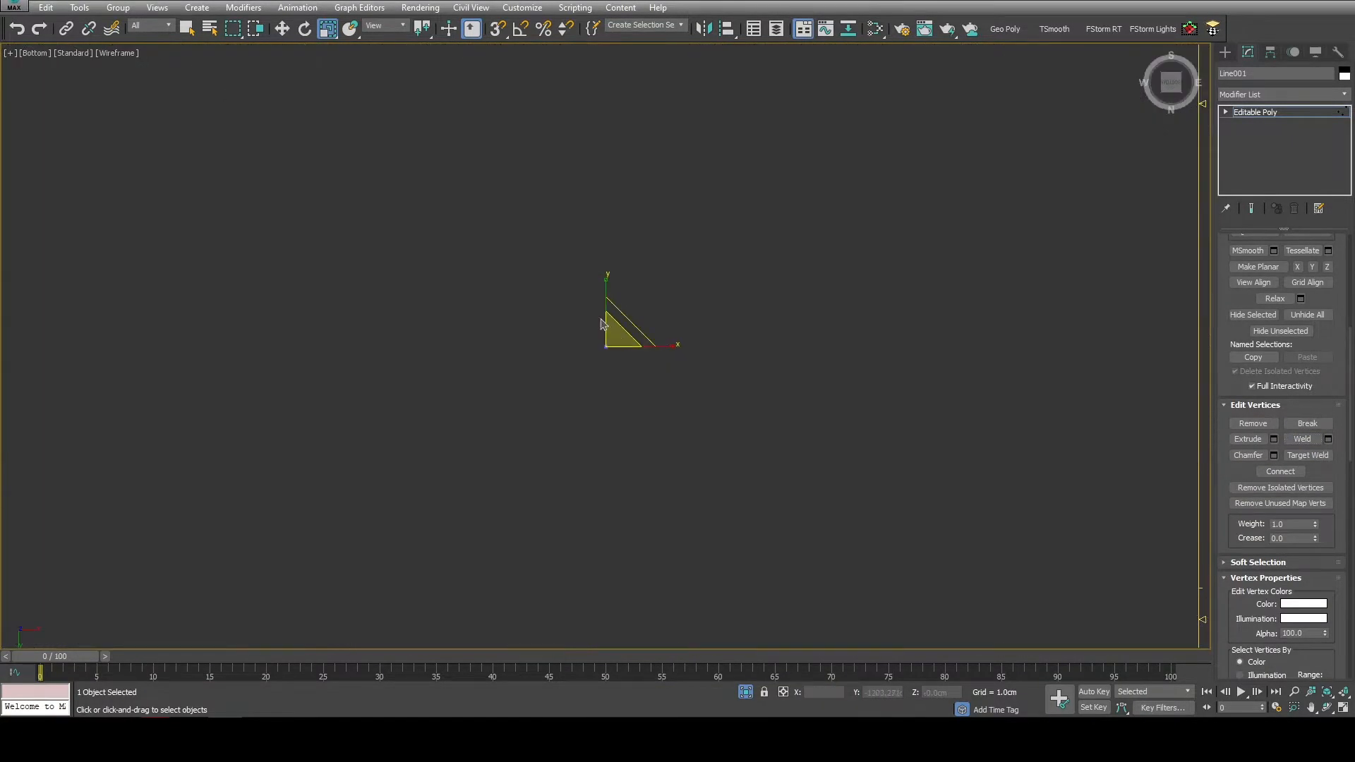
{"action": "scroll", "coordinate": [579, 346], "scroll_direction": "up", "scroll_amount": 5}
{"action": "key", "text": "z"}
{"action": "scroll", "coordinate": [633, 357], "scroll_direction": "up", "scroll_amount": 5}
{"action": "scroll", "coordinate": [453, 301], "scroll_direction": "up", "scroll_amount": 5}
{"action": "key", "text": "z"}
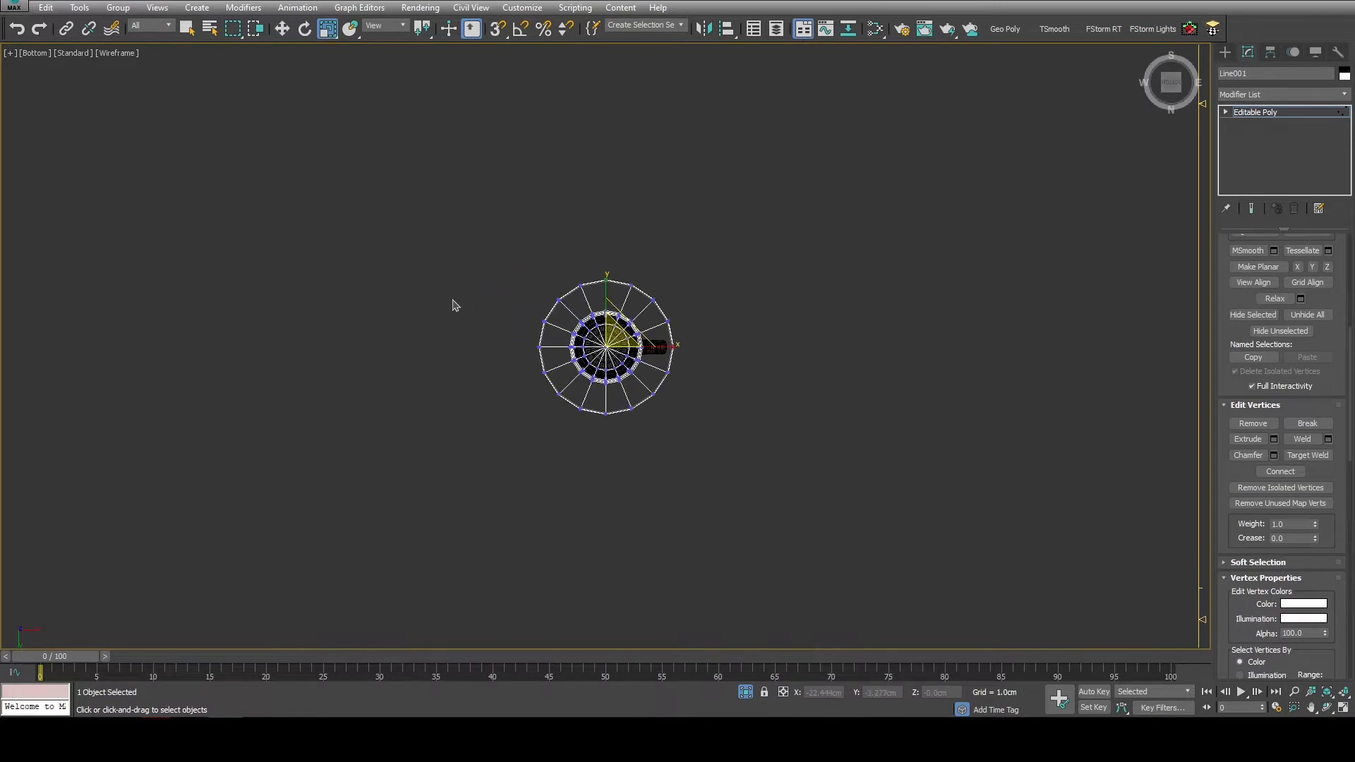
Select a radial edge of the saucer's central disc at edge level in the bottom view.
{"action": "key", "text": "2"}
{"action": "scroll", "coordinate": [558, 318], "scroll_direction": "up", "scroll_amount": 4}
{"action": "scroll", "coordinate": [693, 367], "scroll_direction": "up", "scroll_amount": 5}
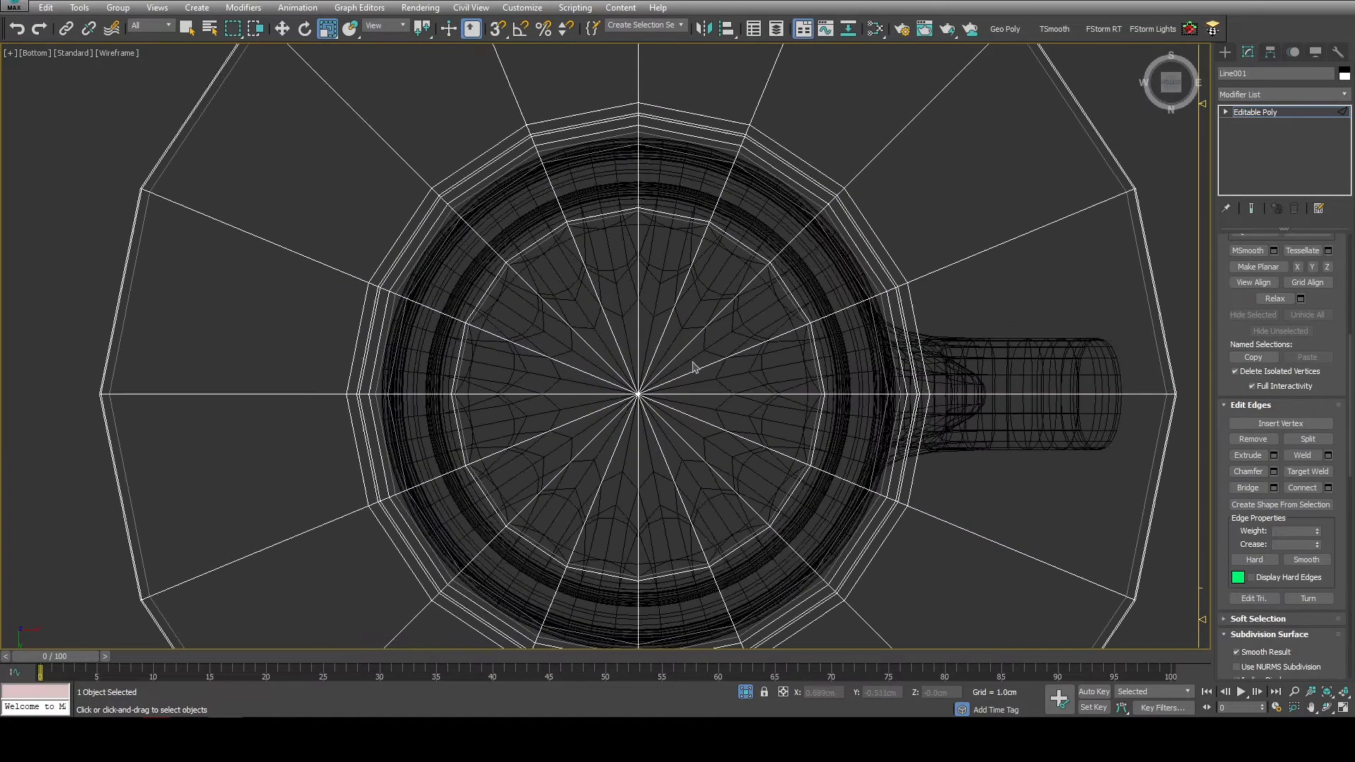
{"action": "left_click", "coordinate": [637, 293]}
{"action": "key", "text": "q"}
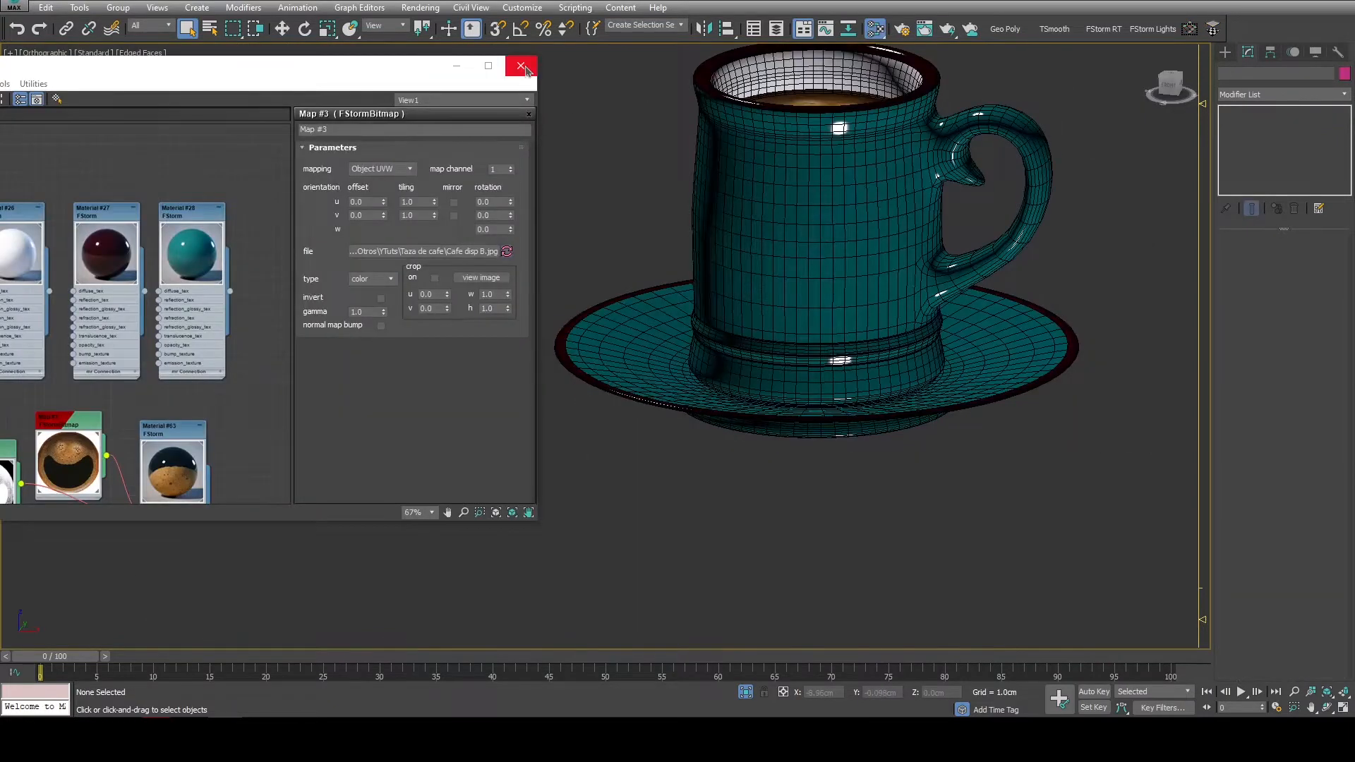
Close the material editor, draw a large plane under the saucer, and extend its border edges downward as the tabletop's sides.
{"action": "left_click", "coordinate": [520, 67]}
{"action": "key", "text": "z"}
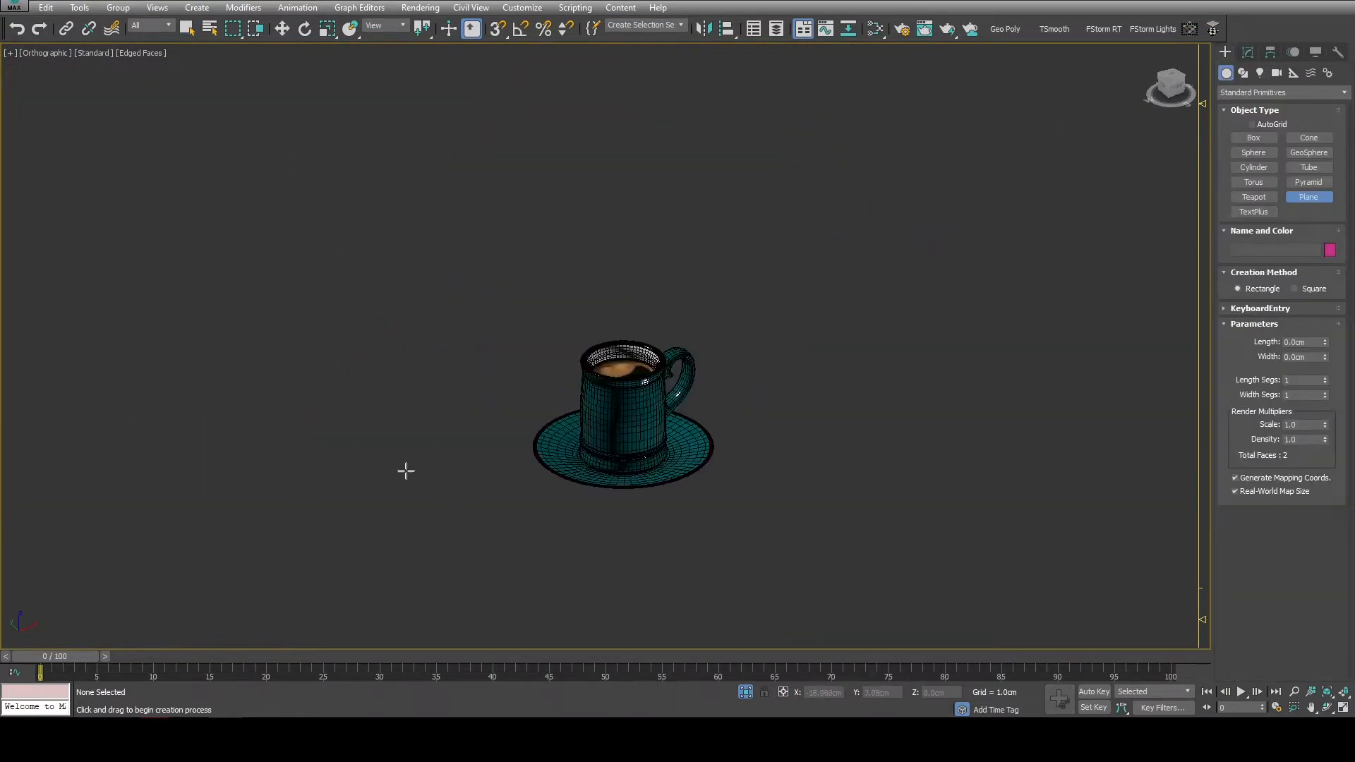
{"action": "left_click_drag", "start_coordinate": [344, 416], "coordinate": [1121, 469]}
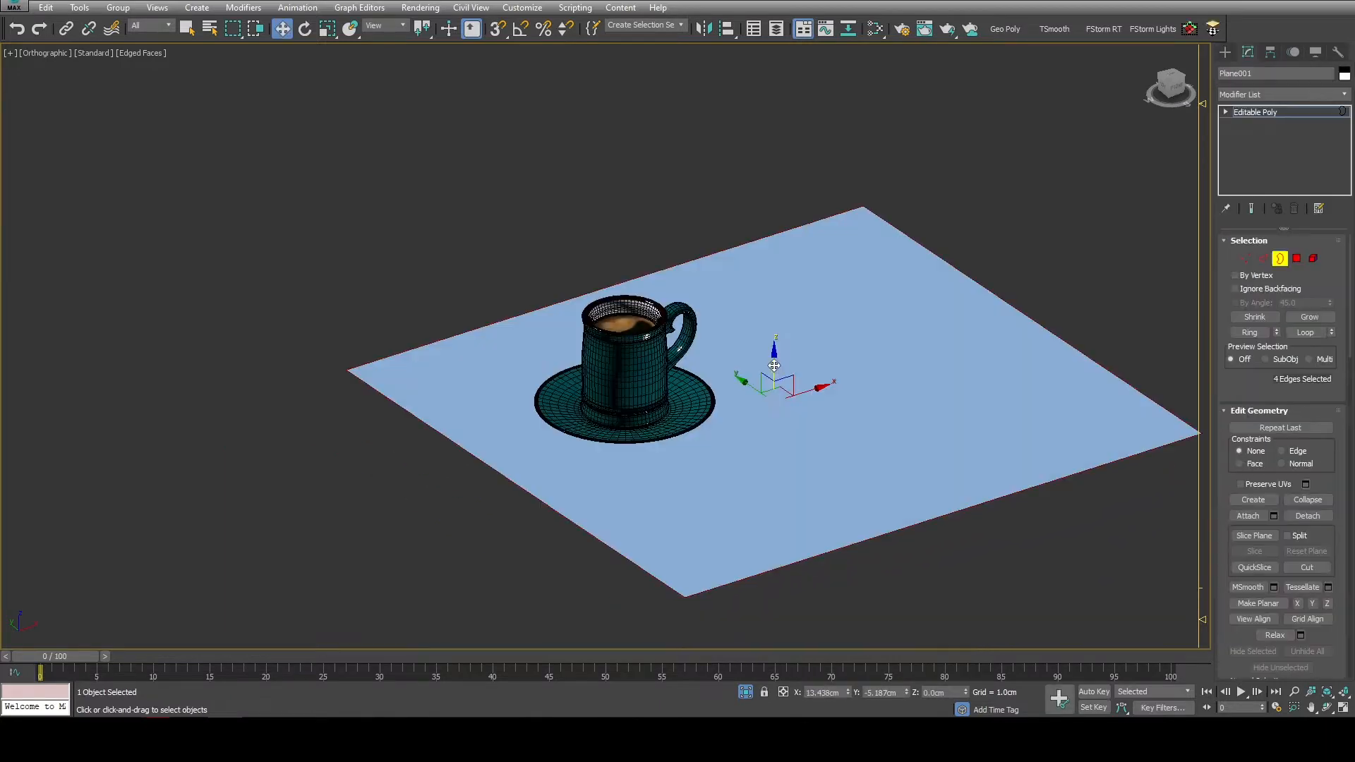
{"action": "left_click_drag", "start_coordinate": [776, 378], "coordinate": [778, 413], "text": "shift"}
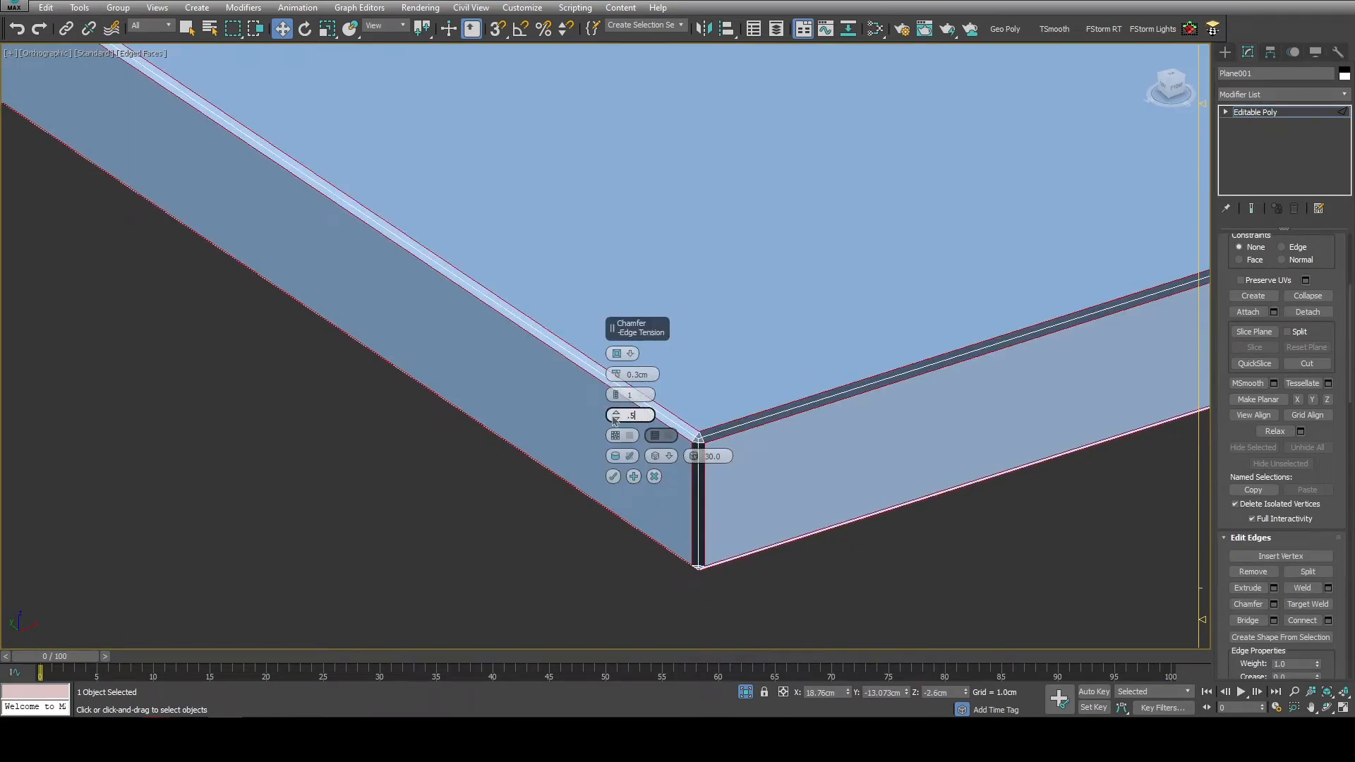
Chamfer the tabletop's outer edges with a tension of 0.5 and an additional segment.
{"action": "left_click", "coordinate": [634, 375]}
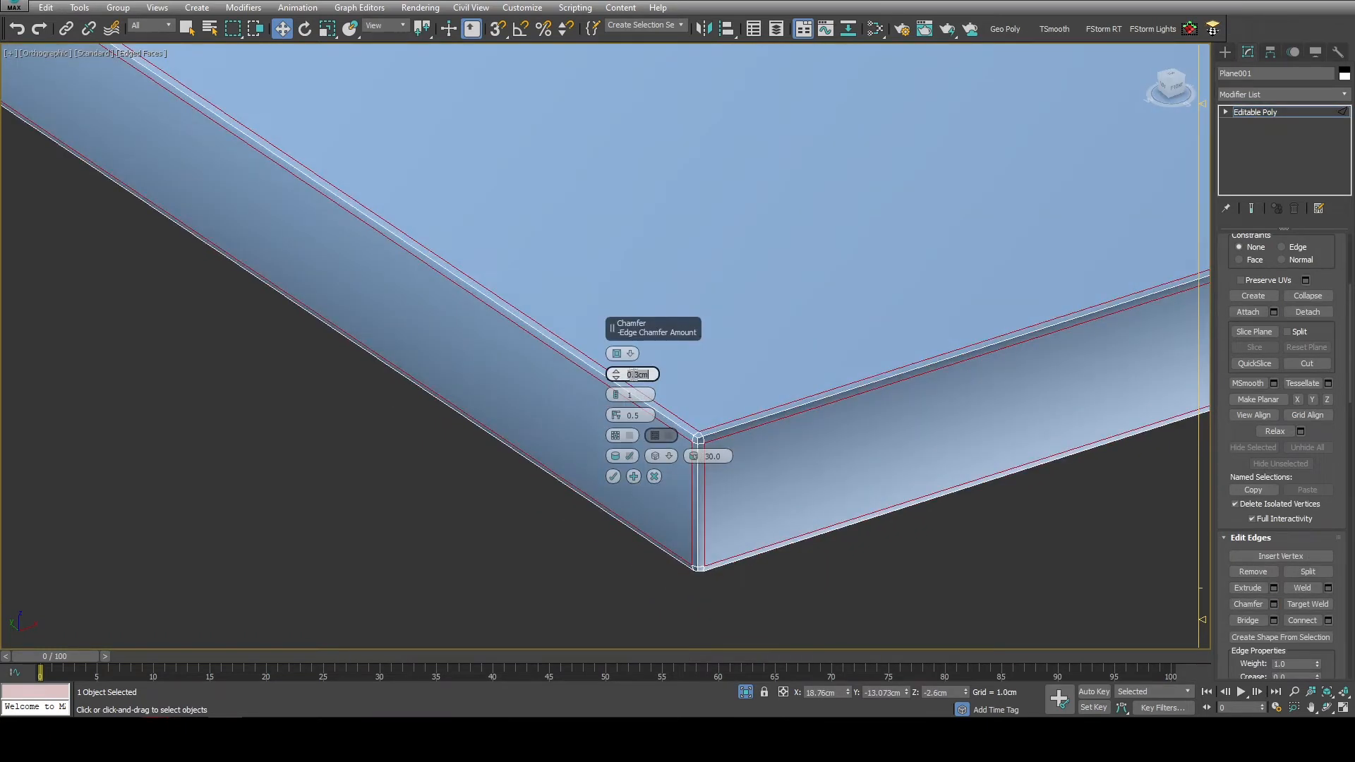
{"action": "left_click", "coordinate": [616, 393]}
{"action": "left_click", "coordinate": [613, 481]}
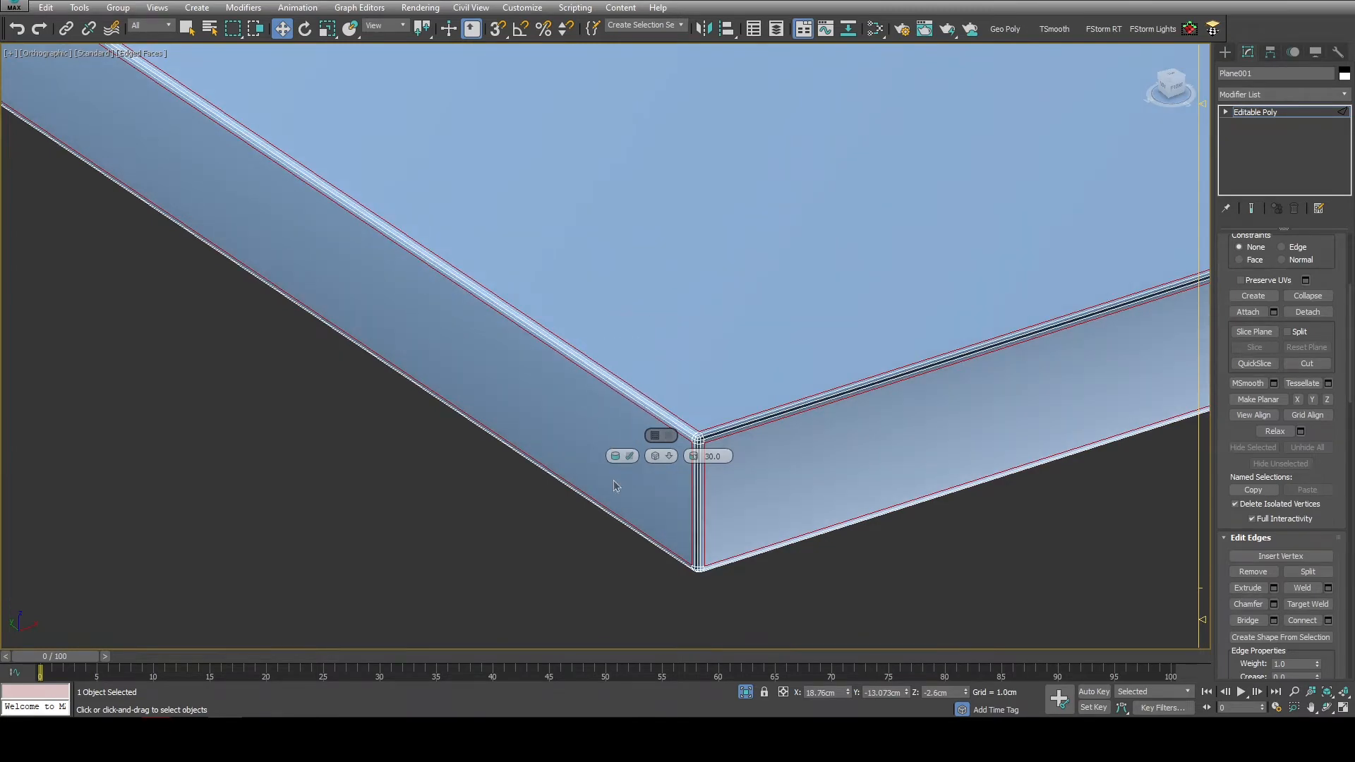
{"action": "scroll", "coordinate": [612, 482], "scroll_direction": "down", "scroll_amount": 3}
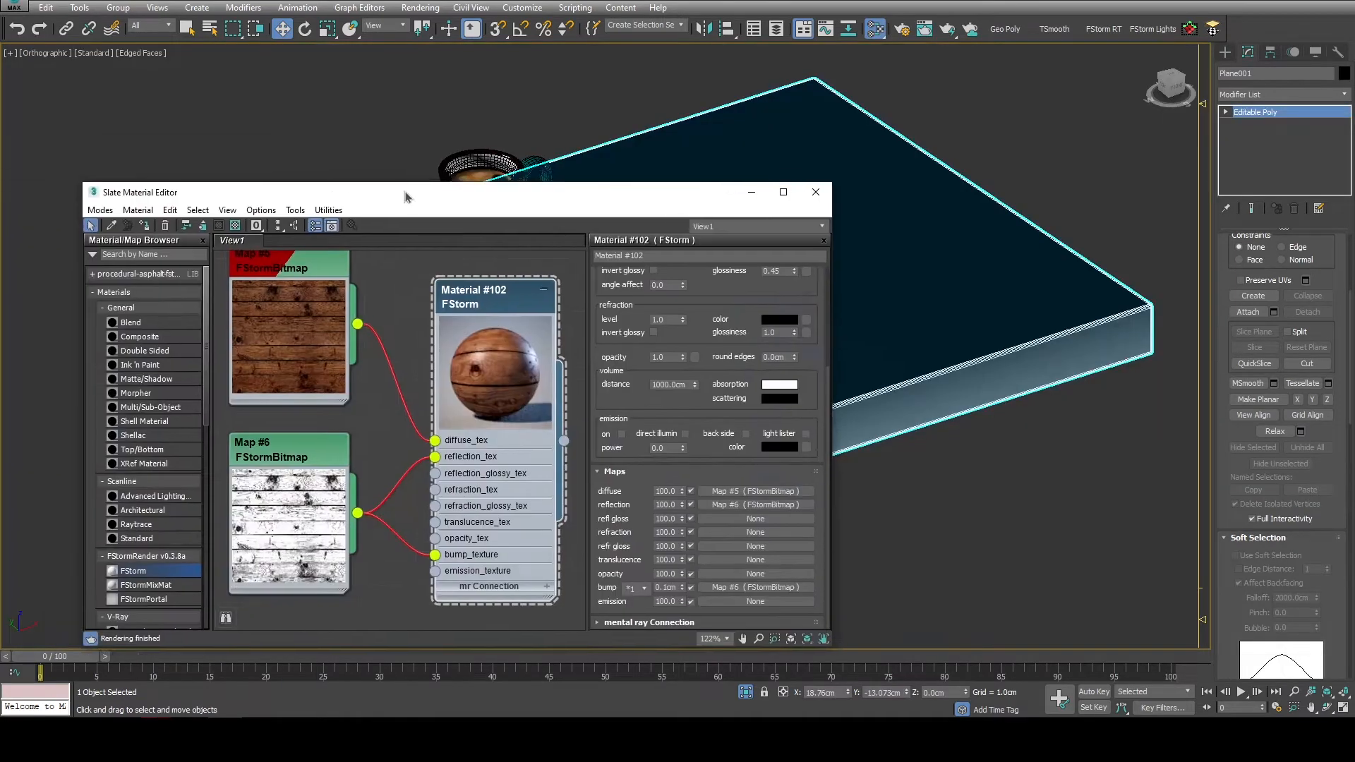
Assign the wood plank FStorm material (Material #102) to the tabletop and close the material editor.
{"action": "left_click_drag", "start_coordinate": [402, 201], "coordinate": [395, 154]}
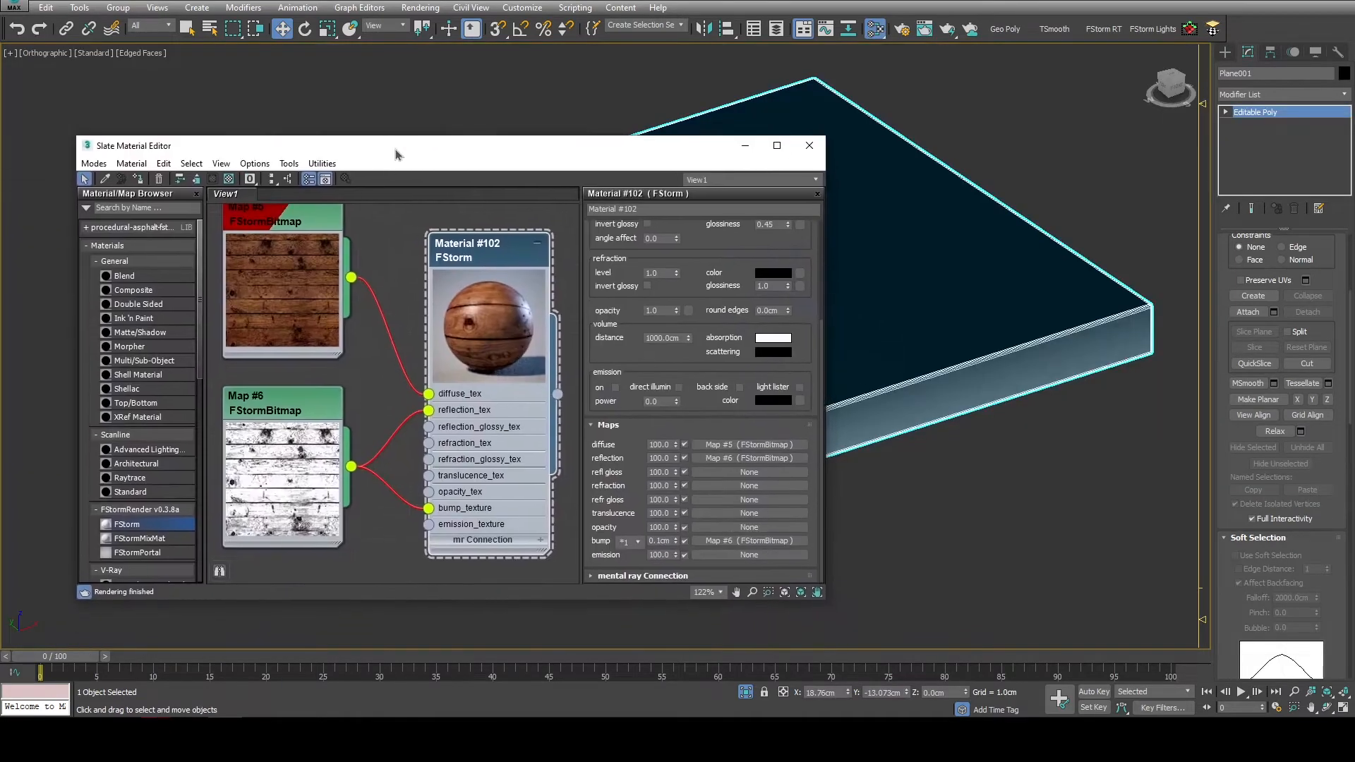
{"action": "middle_click_drag", "start_coordinate": [375, 298], "coordinate": [381, 326]}
{"action": "right_click", "coordinate": [486, 345]}
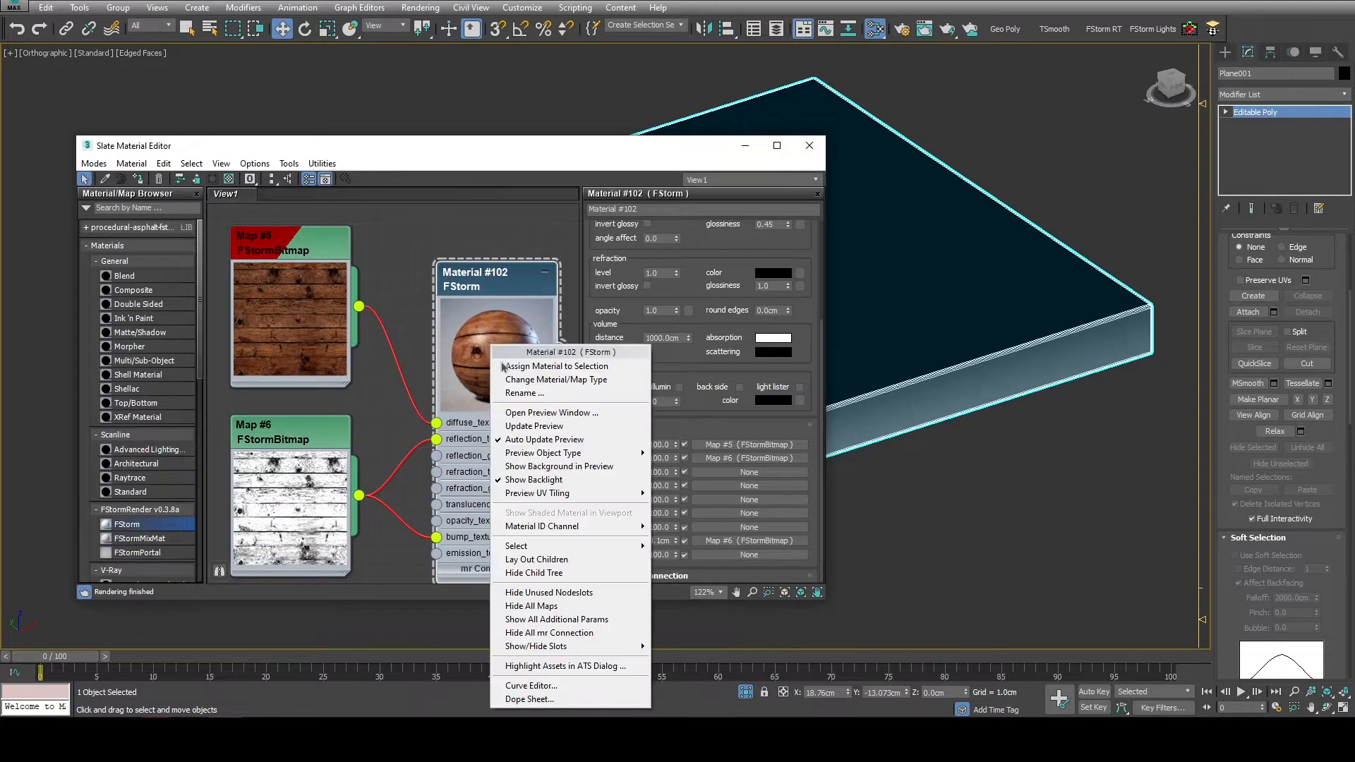
{"action": "left_click", "coordinate": [503, 367]}
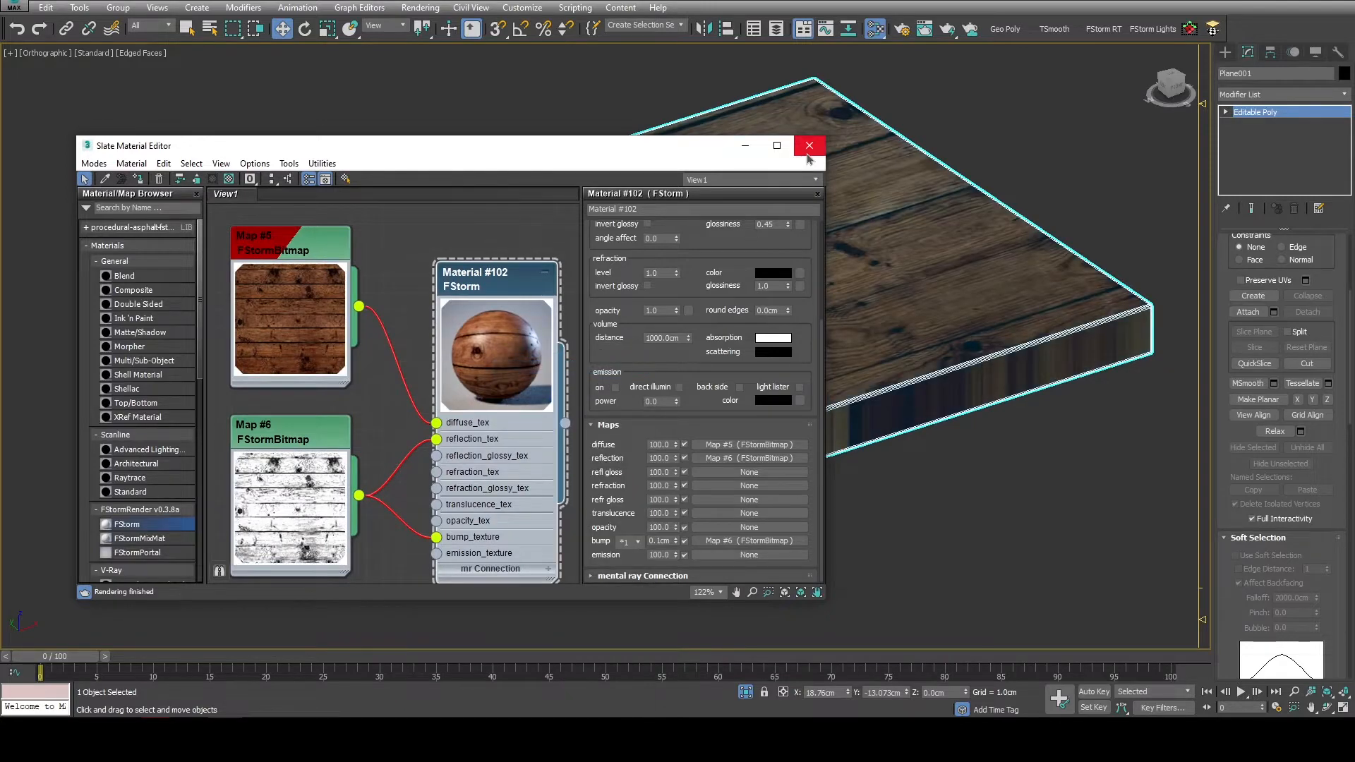
{"action": "left_click", "coordinate": [807, 152]}
Apply a UVW Map modifier to the tabletop with fitted Box mapping, real-world size off, and a mapping length of 57.2 cm.
{"action": "left_click", "coordinate": [1213, 30]}
{"action": "left_click", "coordinate": [1262, 293]}
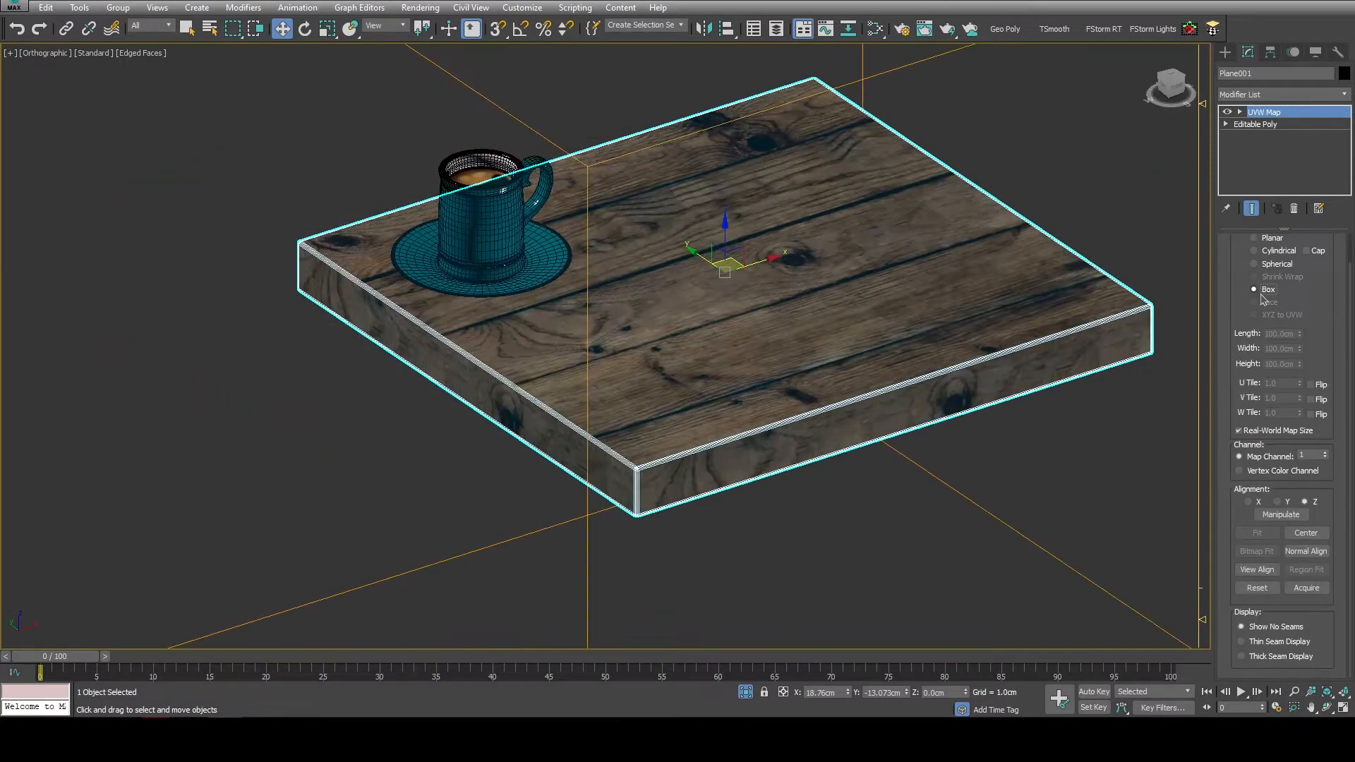
{"action": "left_click", "coordinate": [1263, 536]}
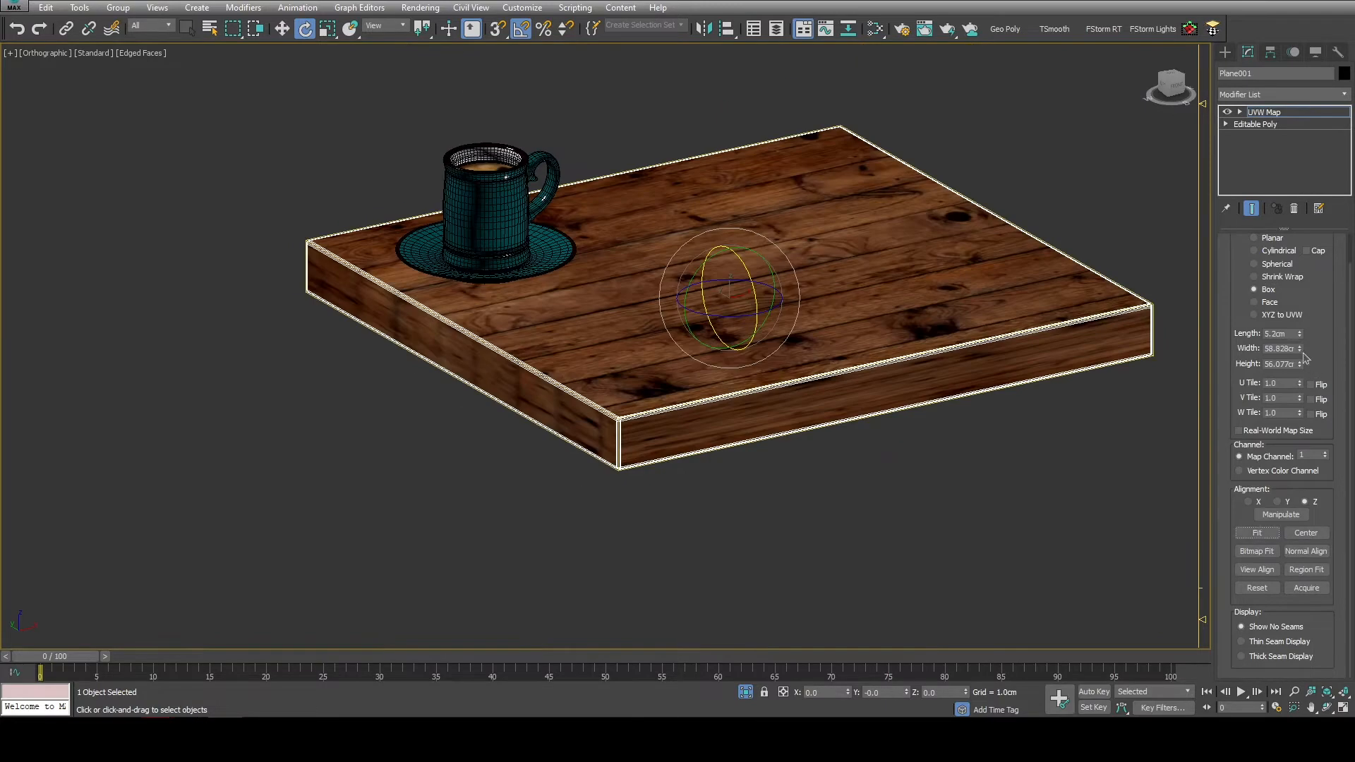
{"action": "left_click_drag", "start_coordinate": [1299, 335], "coordinate": [1299, 303]}
{"action": "left_click_drag", "start_coordinate": [1302, 290], "coordinate": [1301, 303]}
{"action": "middle_click_drag", "start_coordinate": [776, 318], "coordinate": [808, 323], "text": "alt"}
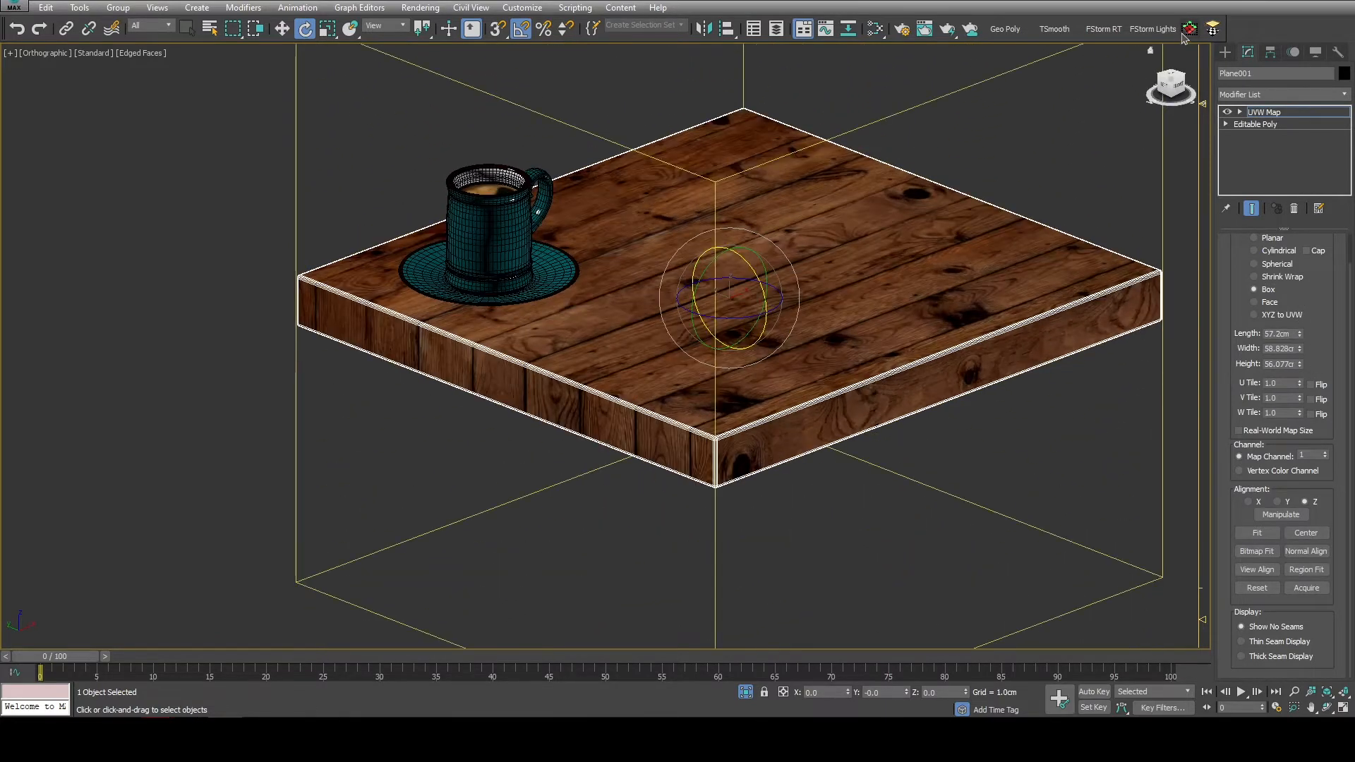
Collapse the tabletop to an editable poly and display the MassFX Toolbar.
{"action": "left_click", "coordinate": [1189, 31]}
{"action": "middle_click_drag", "start_coordinate": [602, 324], "coordinate": [582, 326], "text": "alt"}
{"action": "middle_click_drag", "start_coordinate": [582, 326], "coordinate": [534, 381]}
{"action": "right_click", "coordinate": [1276, 34]}
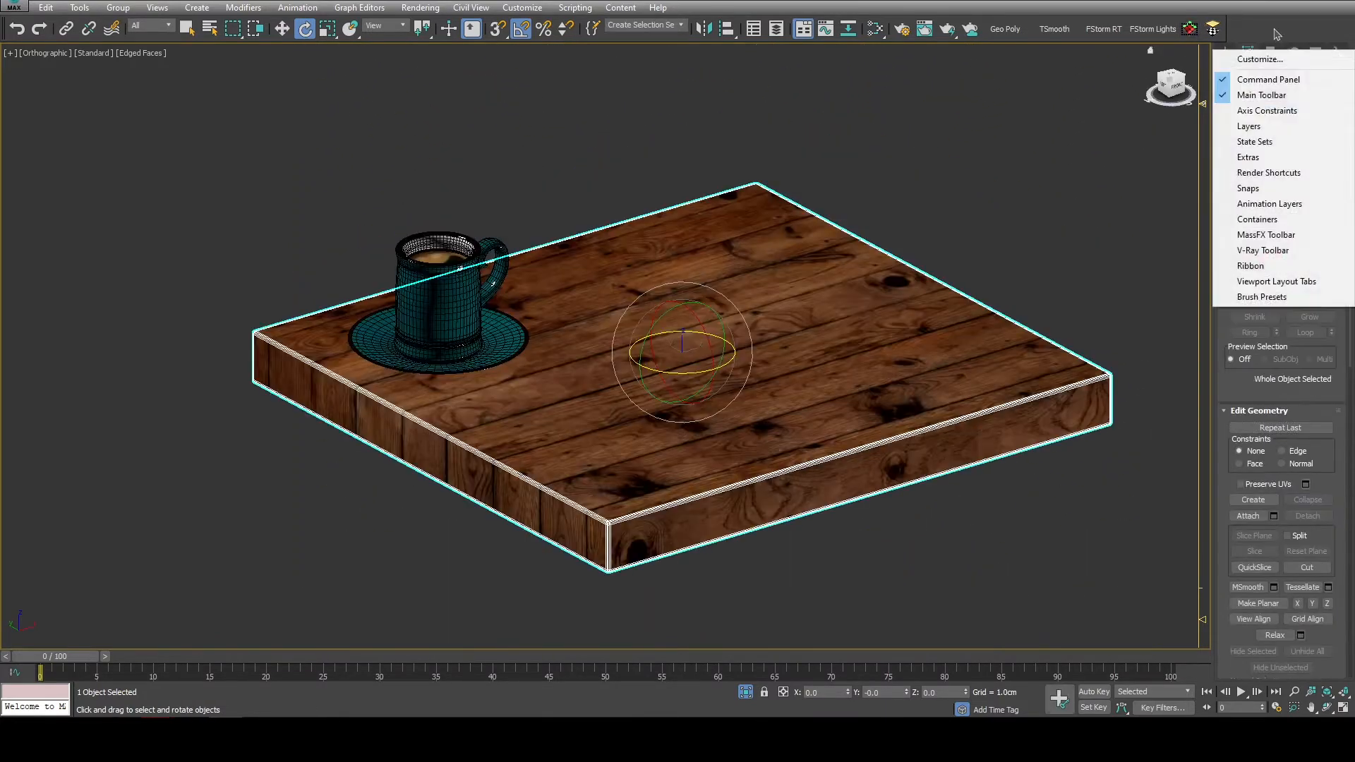
{"action": "left_click", "coordinate": [1231, 236]}
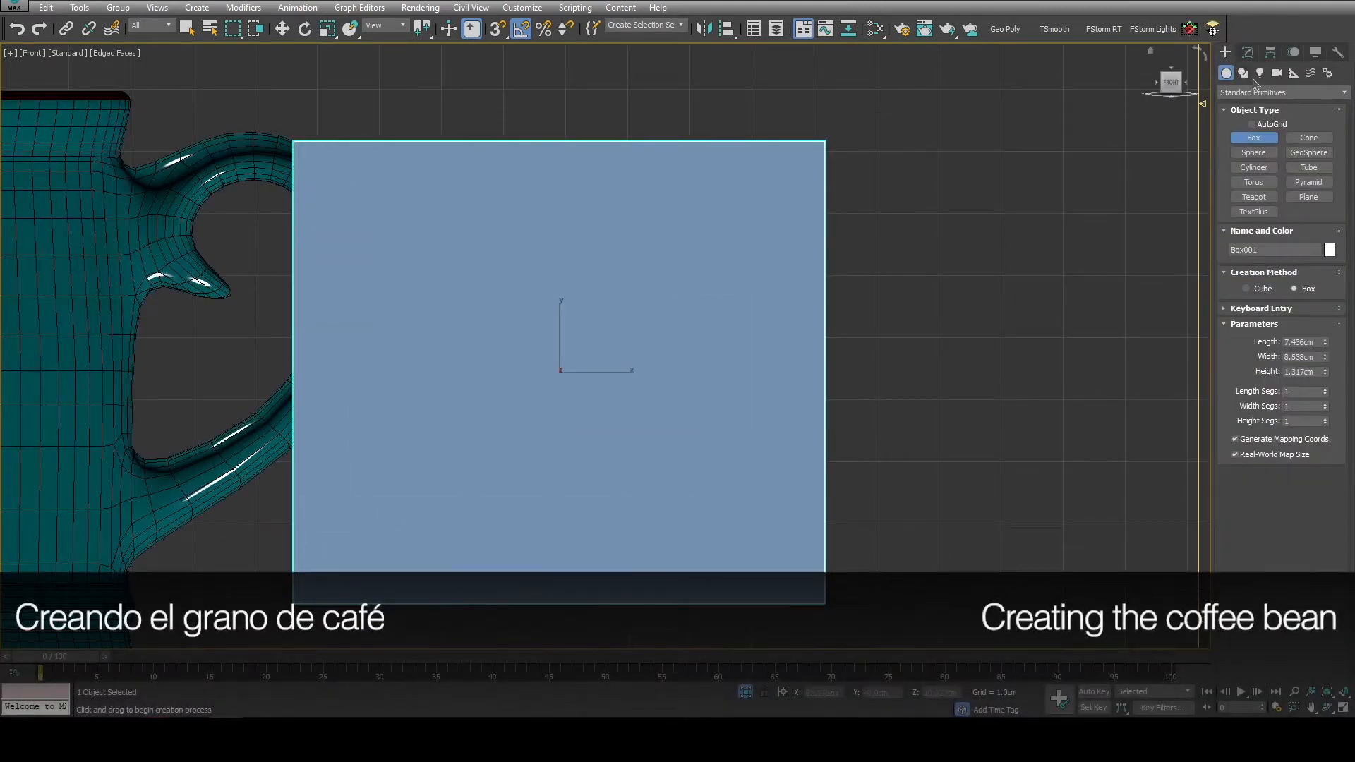
Set the new box's length to 1.5 cm, width to 1.0 cm and height to 1.5 cm.
{"action": "key", "text": "e"}
{"action": "left_click", "coordinate": [1248, 52]}
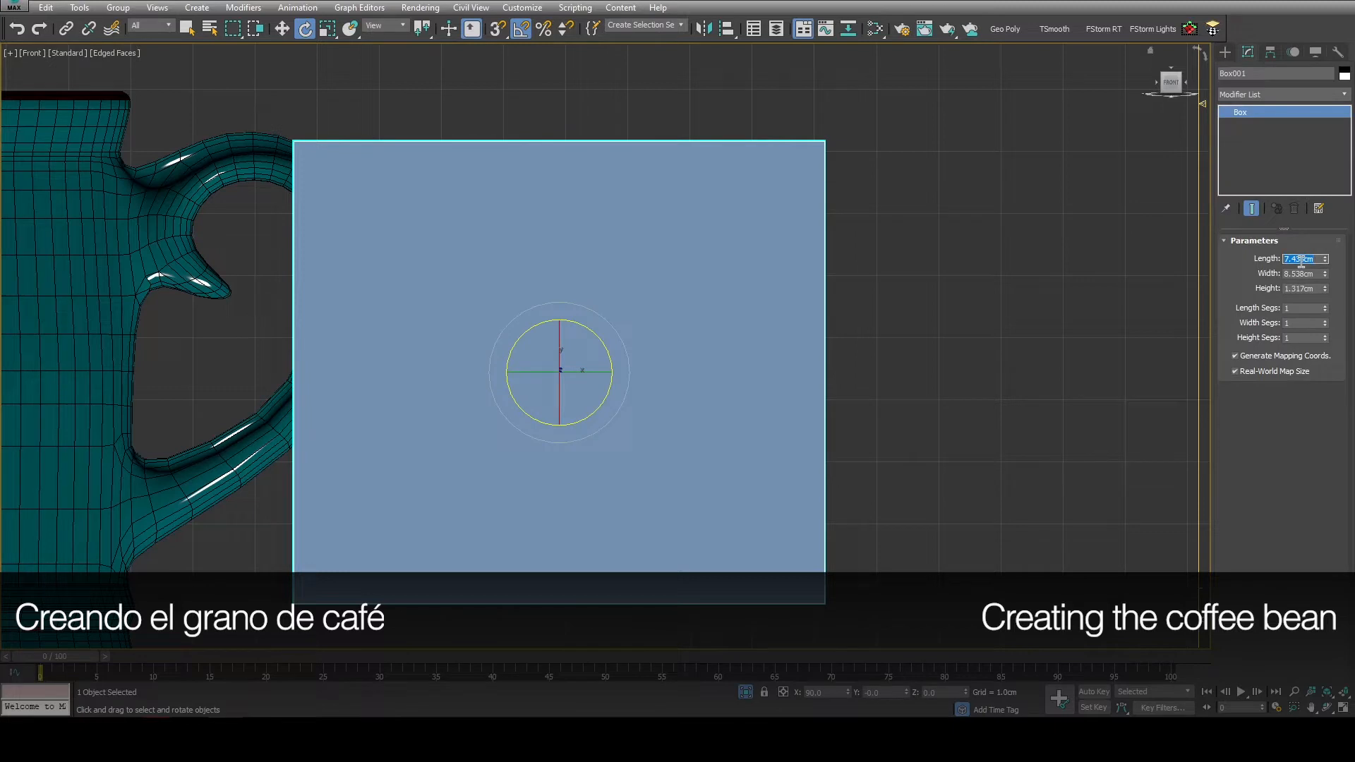
{"action": "type", "text": "1.5"}
{"action": "key", "text": "Tab"}
{"action": "type", "text": "1.5"}
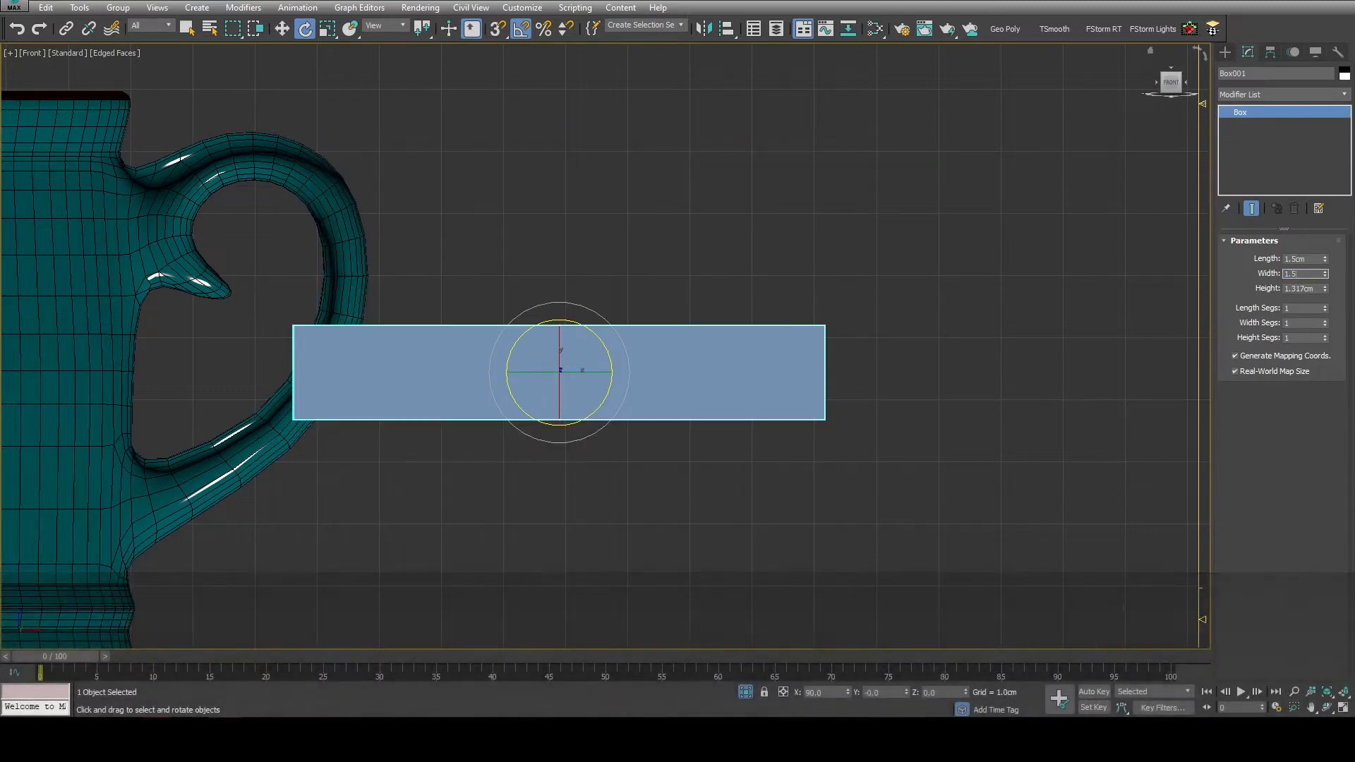
{"action": "key", "text": "Tab"}
{"action": "type", "text": "1."}
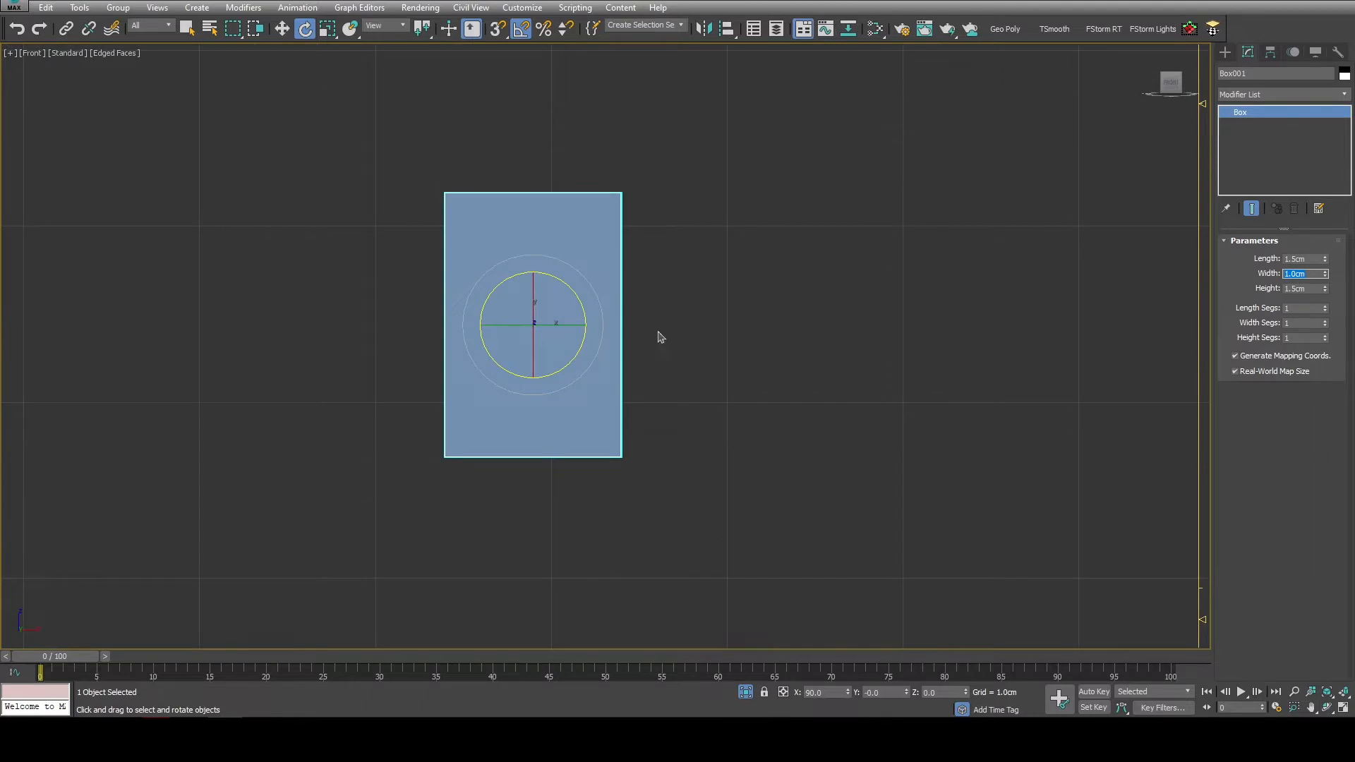
Copy the box alongside the original and smooth the copy with a TurboSmooth modifier.
{"action": "middle_click_drag", "start_coordinate": [660, 336], "coordinate": [684, 333]}
{"action": "key", "text": "w"}
{"action": "left_click_drag", "start_coordinate": [614, 334], "coordinate": [409, 333], "text": "shift"}
{"action": "left_click", "coordinate": [677, 416]}
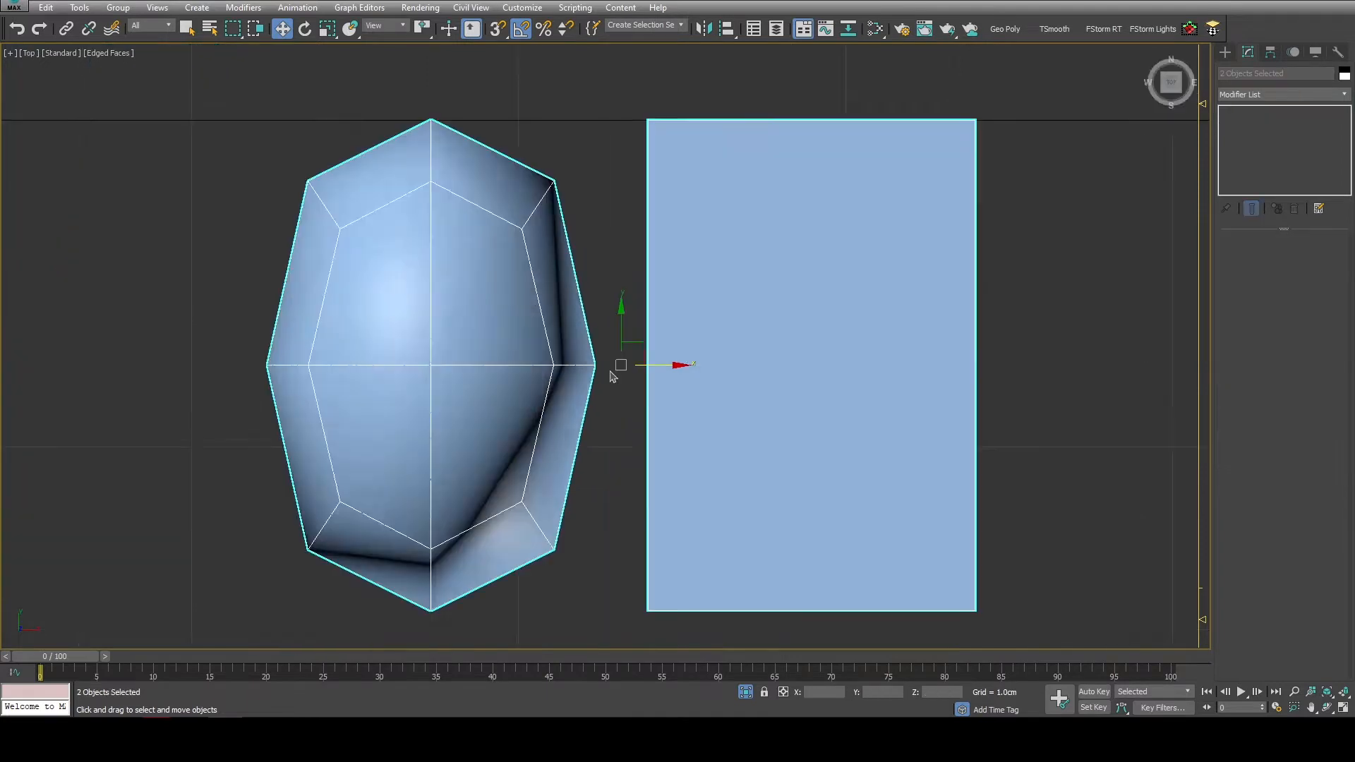
Set the original box's height to 0.8 cm and select the smoothed copy.
{"action": "scroll", "coordinate": [612, 376], "scroll_direction": "down", "scroll_amount": 5}
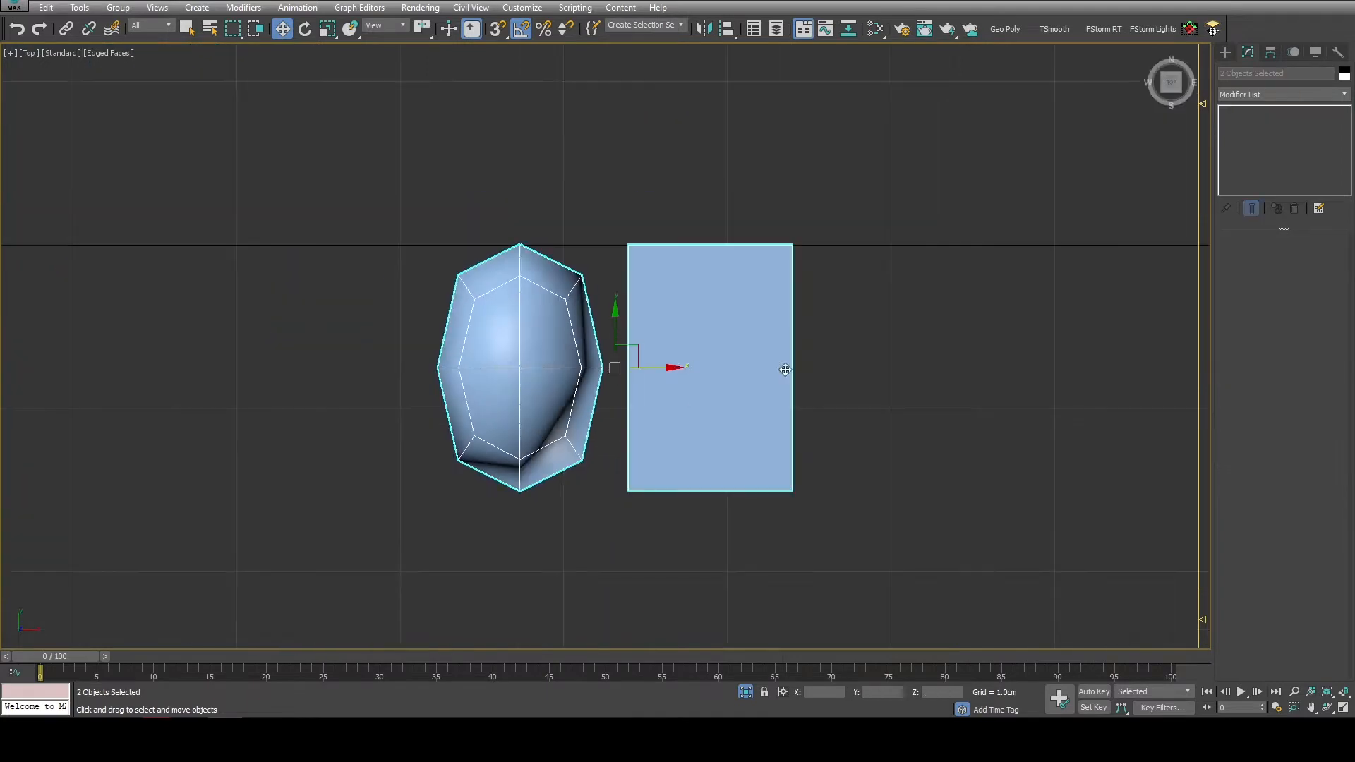
{"action": "left_click", "coordinate": [723, 378]}
{"action": "left_click", "coordinate": [493, 384]}
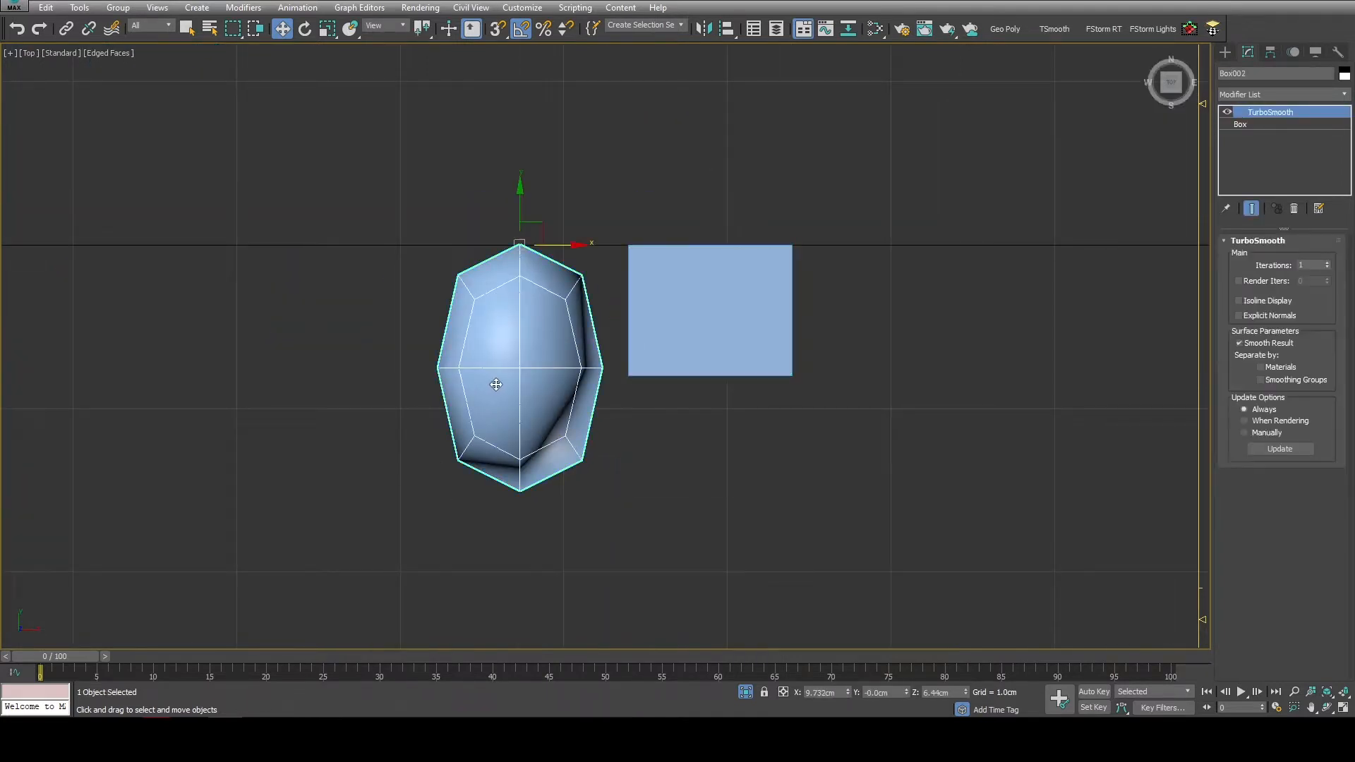
Convert the smoothed copy to an editable poly and move its lower and middle vertices up in the top view to match the reference box's depth.
{"action": "key", "text": "1"}
{"action": "scroll", "coordinate": [555, 564], "scroll_direction": "up", "scroll_amount": 3}
{"action": "left_click_drag", "start_coordinate": [483, 469], "coordinate": [503, 418]}
{"action": "left_click_drag", "start_coordinate": [630, 522], "coordinate": [392, 422]}
{"action": "left_click_drag", "start_coordinate": [506, 413], "coordinate": [508, 340]}
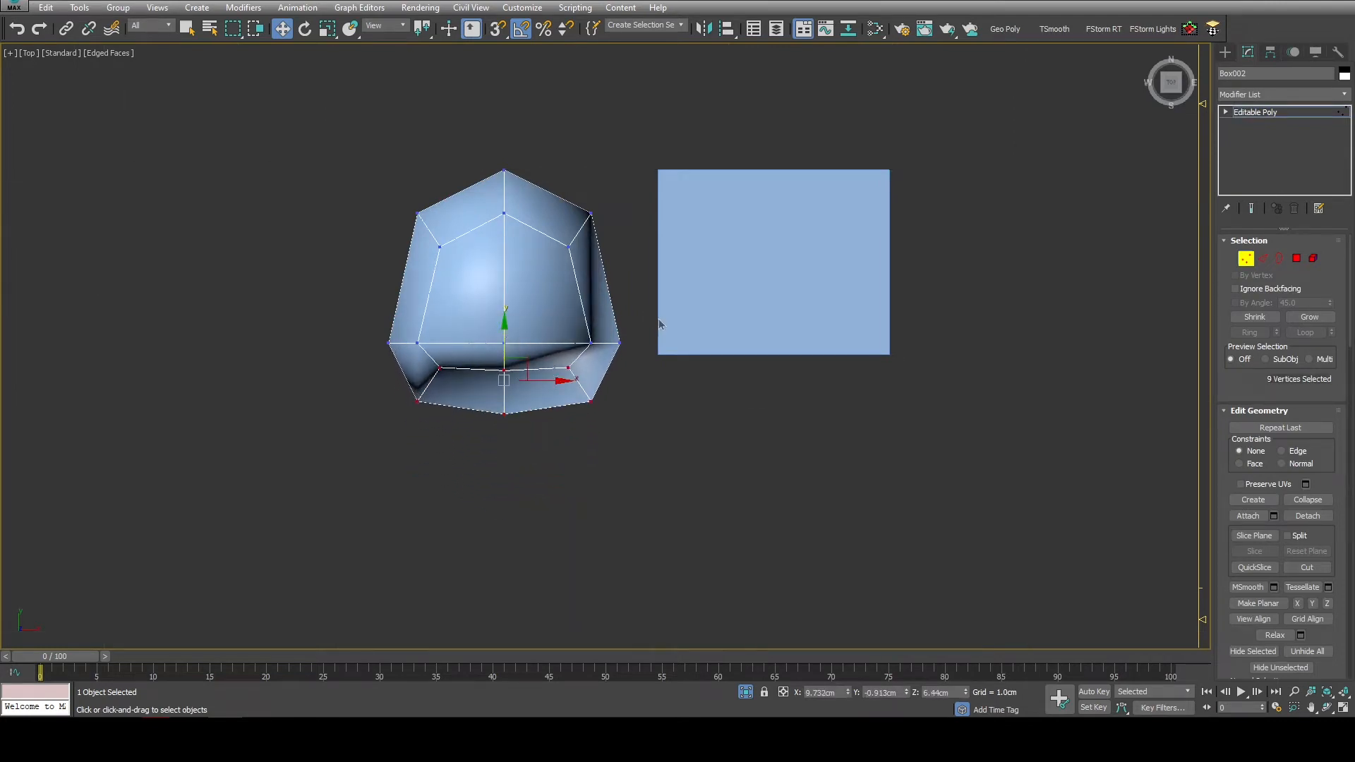
{"action": "left_click_drag", "start_coordinate": [500, 338], "coordinate": [513, 265]}
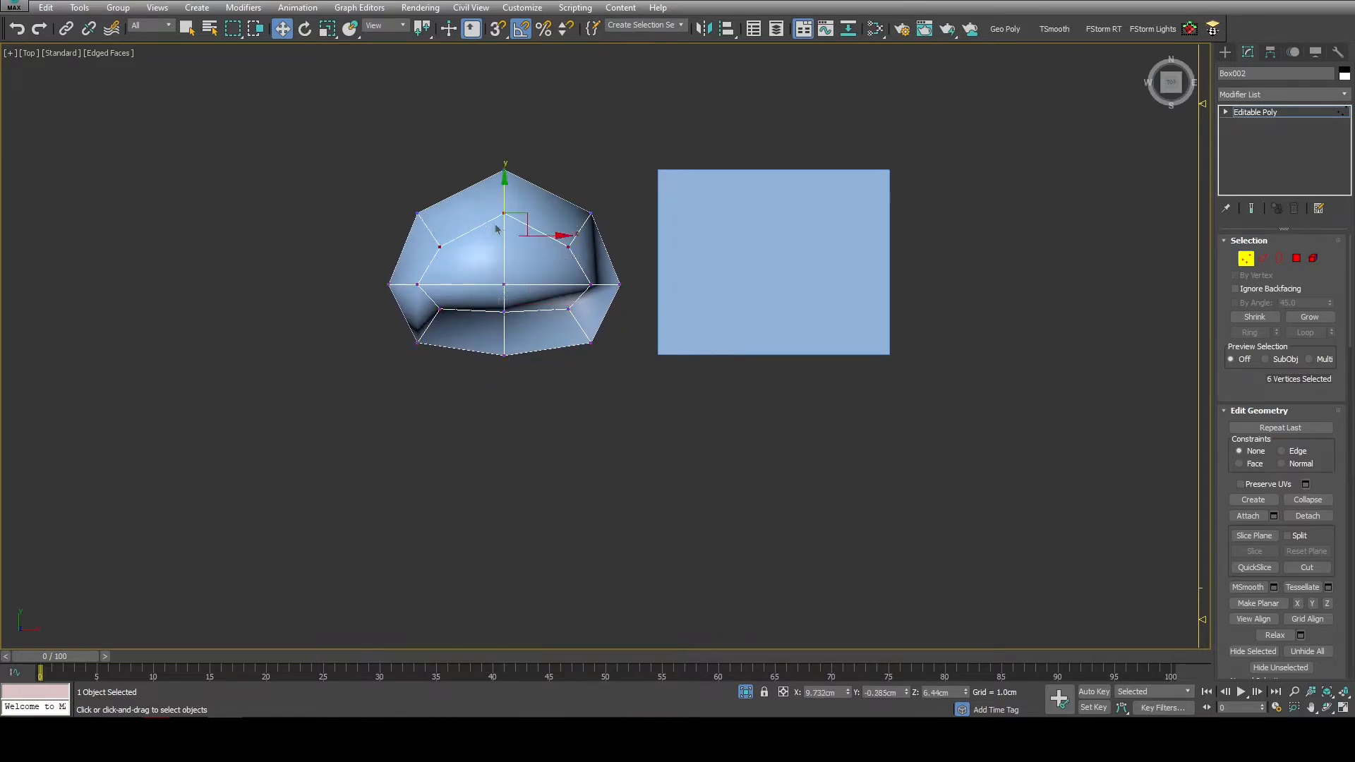
Push the bean's inner vertices outward on its rounded side, flatten its opposite side, and leave vertex level.
{"action": "left_click_drag", "start_coordinate": [503, 198], "coordinate": [504, 180]}
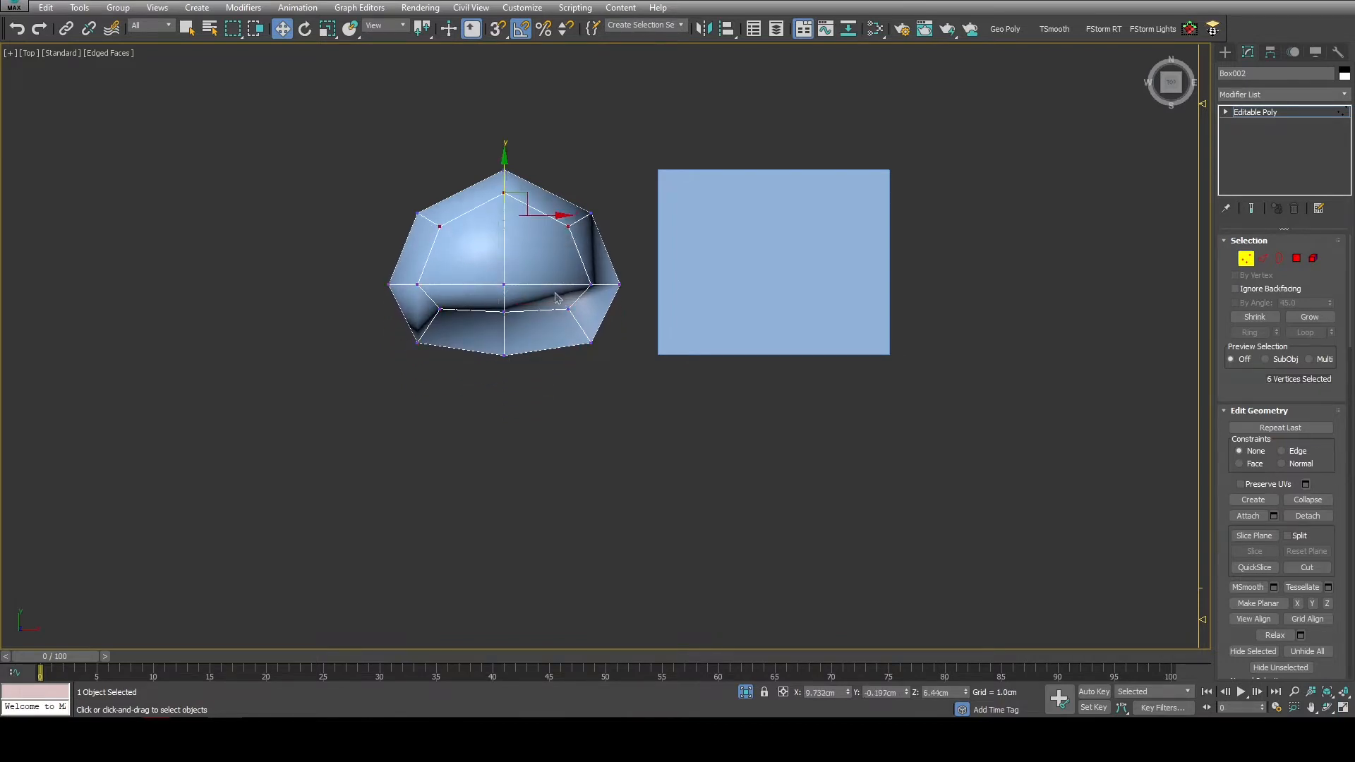
{"action": "left_click_drag", "start_coordinate": [505, 282], "coordinate": [505, 291]}
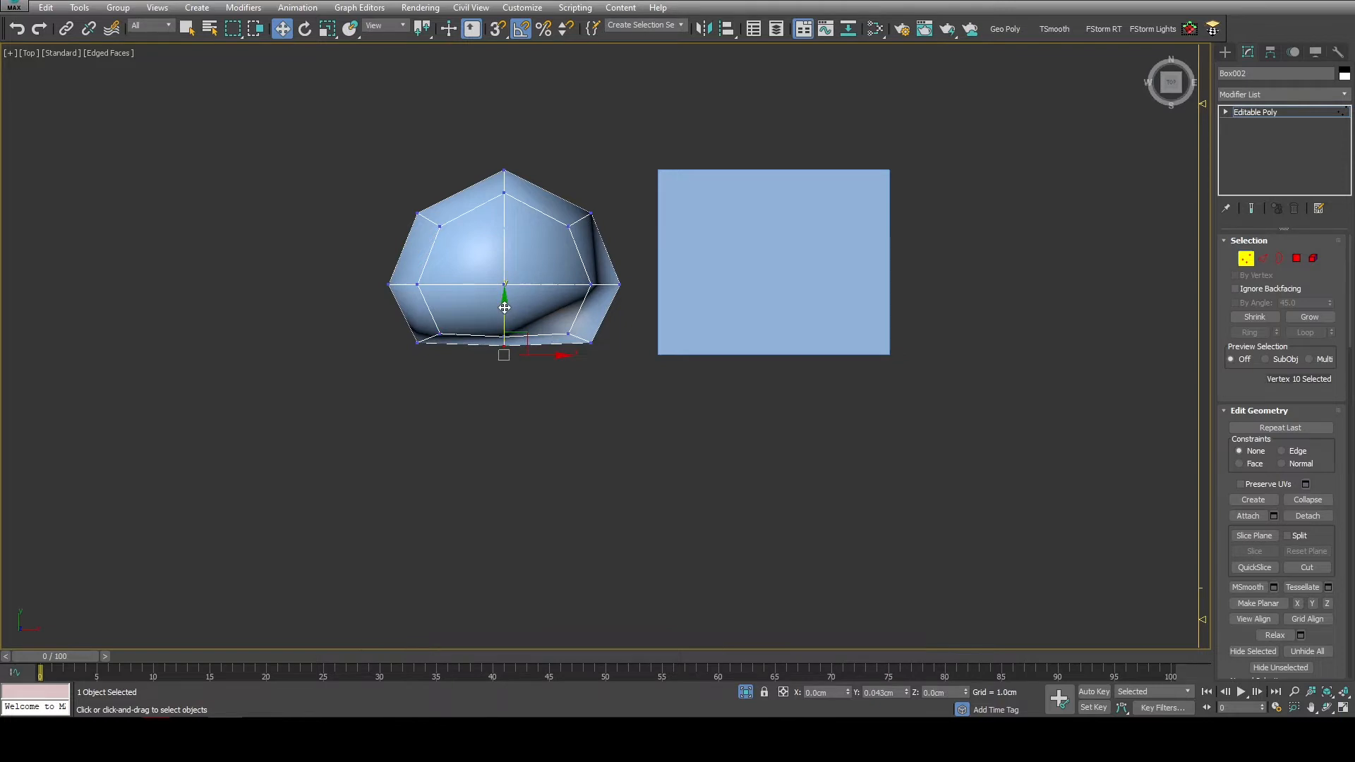
{"action": "middle_click_drag", "start_coordinate": [521, 453], "coordinate": [546, 303], "text": "alt"}
{"action": "key", "text": "1"}
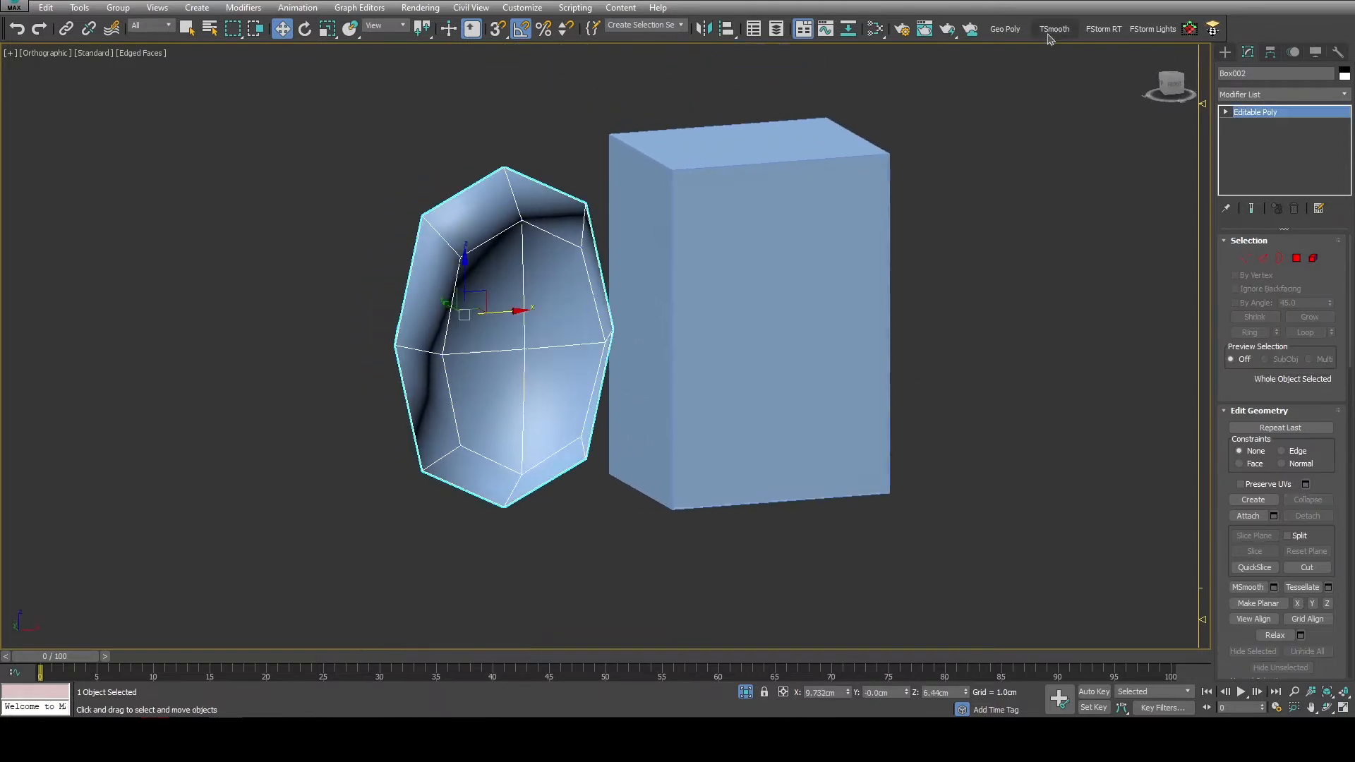
Apply TurboSmooth to the bean and move it over the reference box in the front view.
{"action": "left_click", "coordinate": [1054, 31]}
{"action": "key", "text": "f"}
{"action": "key", "text": "z"}
{"action": "scroll", "coordinate": [599, 343], "scroll_direction": "down", "scroll_amount": 2}
{"action": "middle_click_drag", "start_coordinate": [599, 344], "coordinate": [582, 343]}
{"action": "left_click_drag", "start_coordinate": [614, 338], "coordinate": [835, 337]}
Scale the bean uniformly to about 115% in wireframe display to match the reference box's outline.
{"action": "key", "text": "F3"}
{"action": "scroll", "coordinate": [836, 337], "scroll_direction": "up", "scroll_amount": 1}
{"action": "key", "text": "r"}
{"action": "left_click_drag", "start_coordinate": [644, 319], "coordinate": [646, 311]}
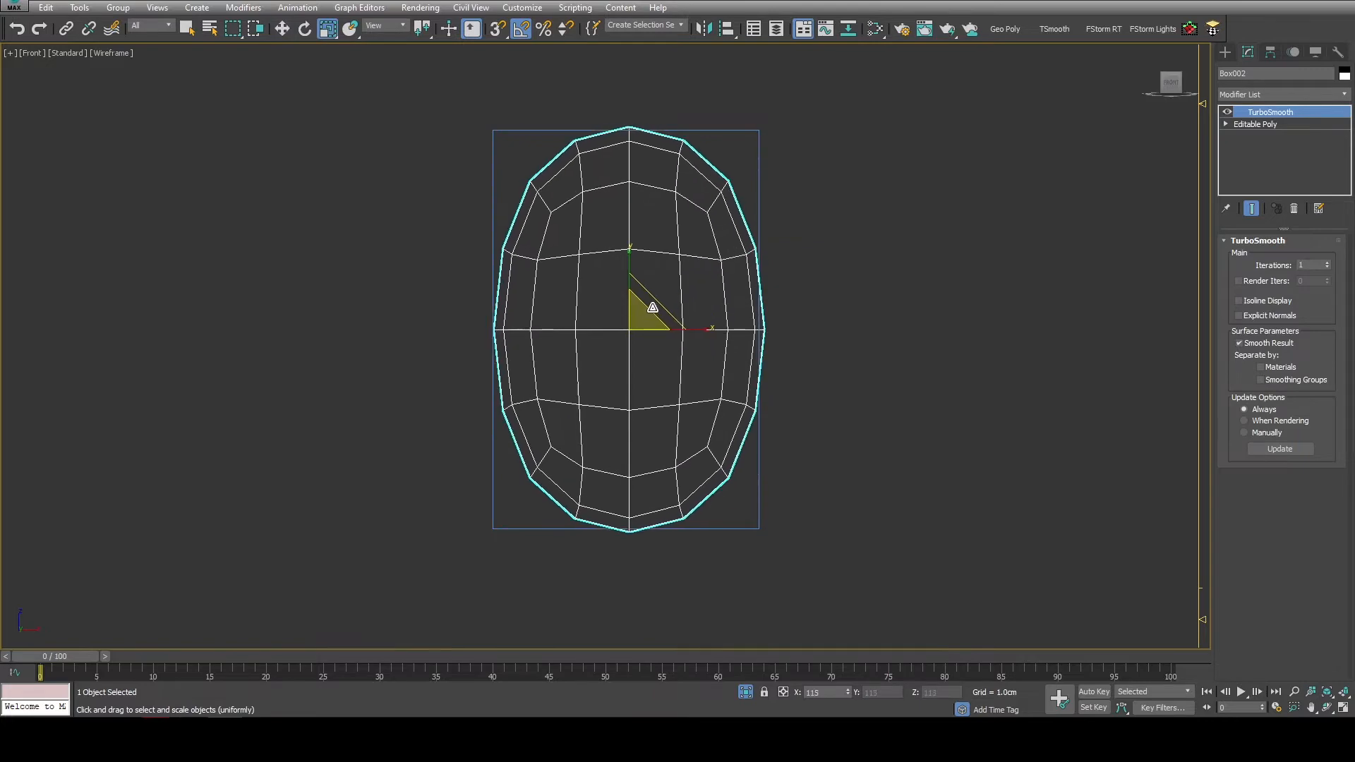
Select the reference box in an orthographic view and delete it.
{"action": "key", "text": "w"}
{"action": "middle_click_drag", "start_coordinate": [649, 311], "coordinate": [573, 350], "text": "alt"}
{"action": "left_click_drag", "start_coordinate": [880, 357], "coordinate": [771, 508]}
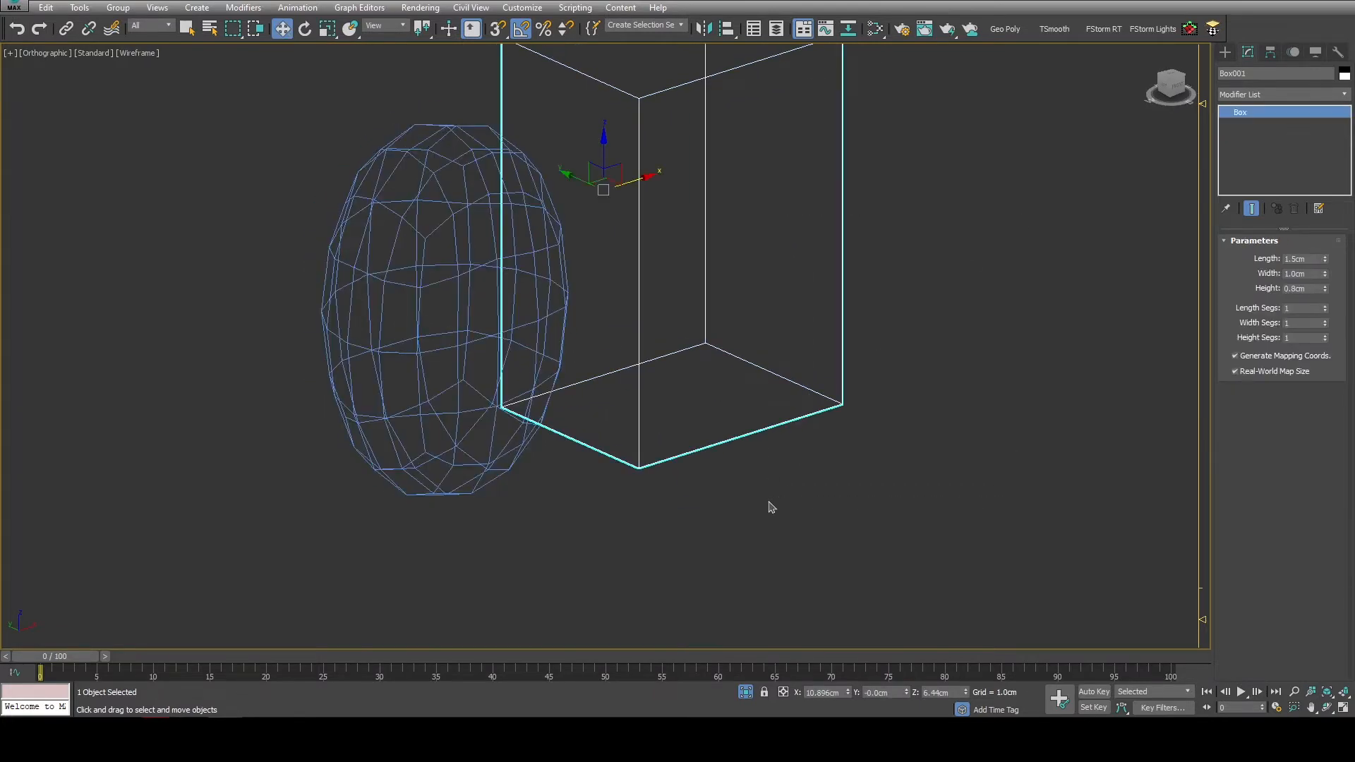
{"action": "key", "text": "Delete"}
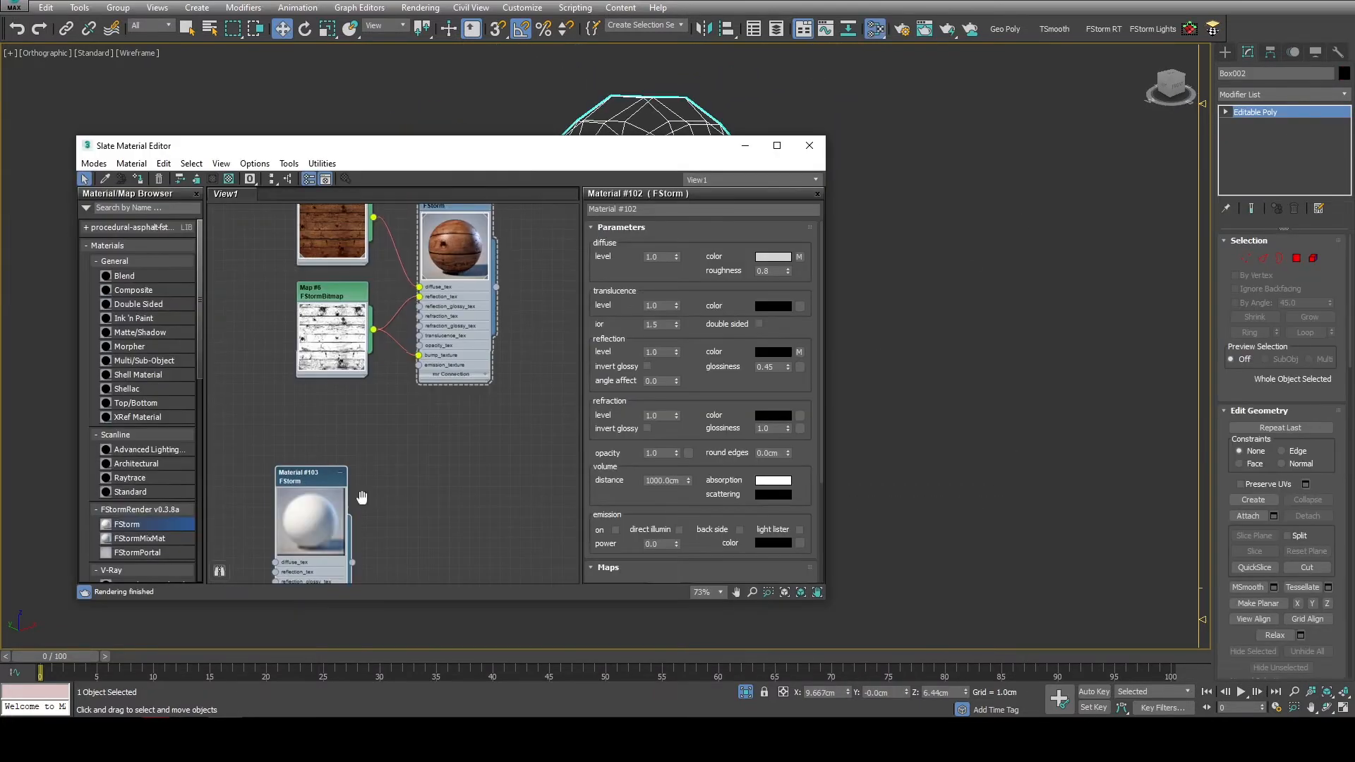
Connect an FStormBitmap map to the diffuse input of Material #103 and load Bean.jpg into it.
{"action": "middle_click_drag", "start_coordinate": [363, 499], "coordinate": [417, 305]}
{"action": "left_click_drag", "start_coordinate": [361, 367], "coordinate": [280, 335]}
{"action": "left_click", "coordinate": [318, 344]}
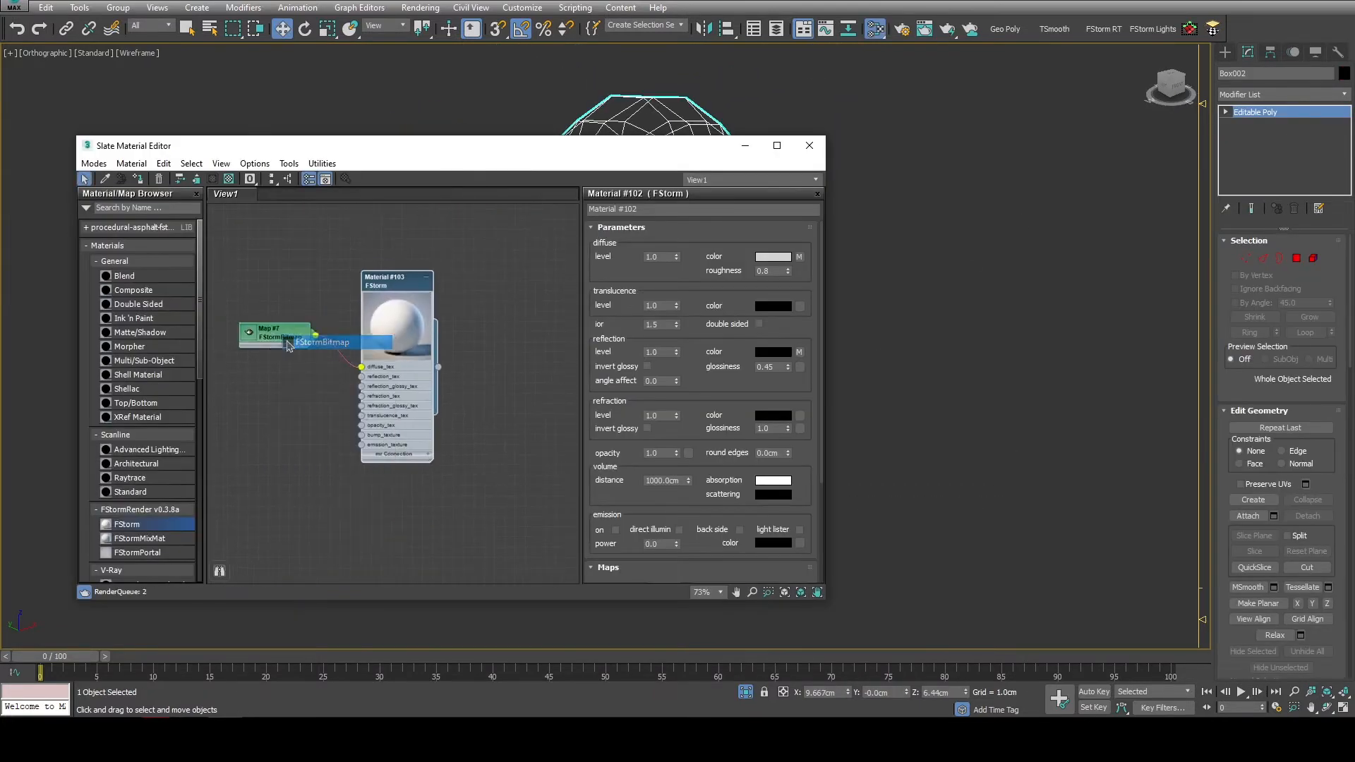
{"action": "double_click", "coordinate": [254, 333]}
{"action": "double_click", "coordinate": [249, 333]}
{"action": "left_click", "coordinate": [210, 179]}
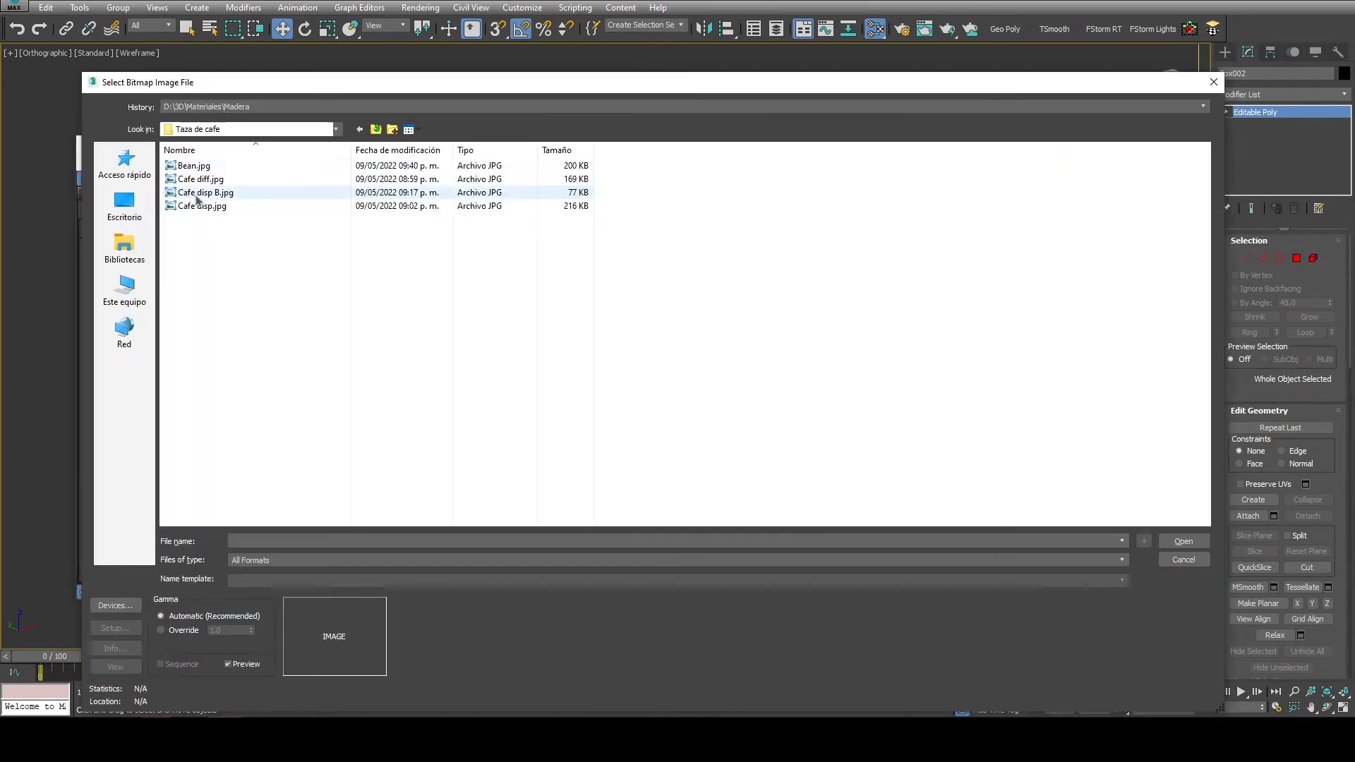
{"action": "double_click", "coordinate": [197, 166]}
Duplicate the Bean.jpg bitmap node, set the copy's type to mono, and connect it to Material #103's reflection input.
{"action": "scroll", "coordinate": [282, 374], "scroll_direction": "up", "scroll_amount": 6}
{"action": "mouse_move", "coordinate": [288, 372]}
{"action": "middle_mouse_down"}
{"action": "mouse_move", "coordinate": [345, 393]}
{"action": "mouse_move", "coordinate": [324, 372]}
{"action": "middle_mouse_up"}
{"action": "scroll", "coordinate": [324, 372], "scroll_direction": "down", "scroll_amount": 3}
{"action": "left_click_drag", "start_coordinate": [310, 353], "coordinate": [311, 283]}
{"action": "left_click_drag", "start_coordinate": [282, 236], "coordinate": [282, 448], "text": "shift"}
{"action": "double_click", "coordinate": [282, 448]}
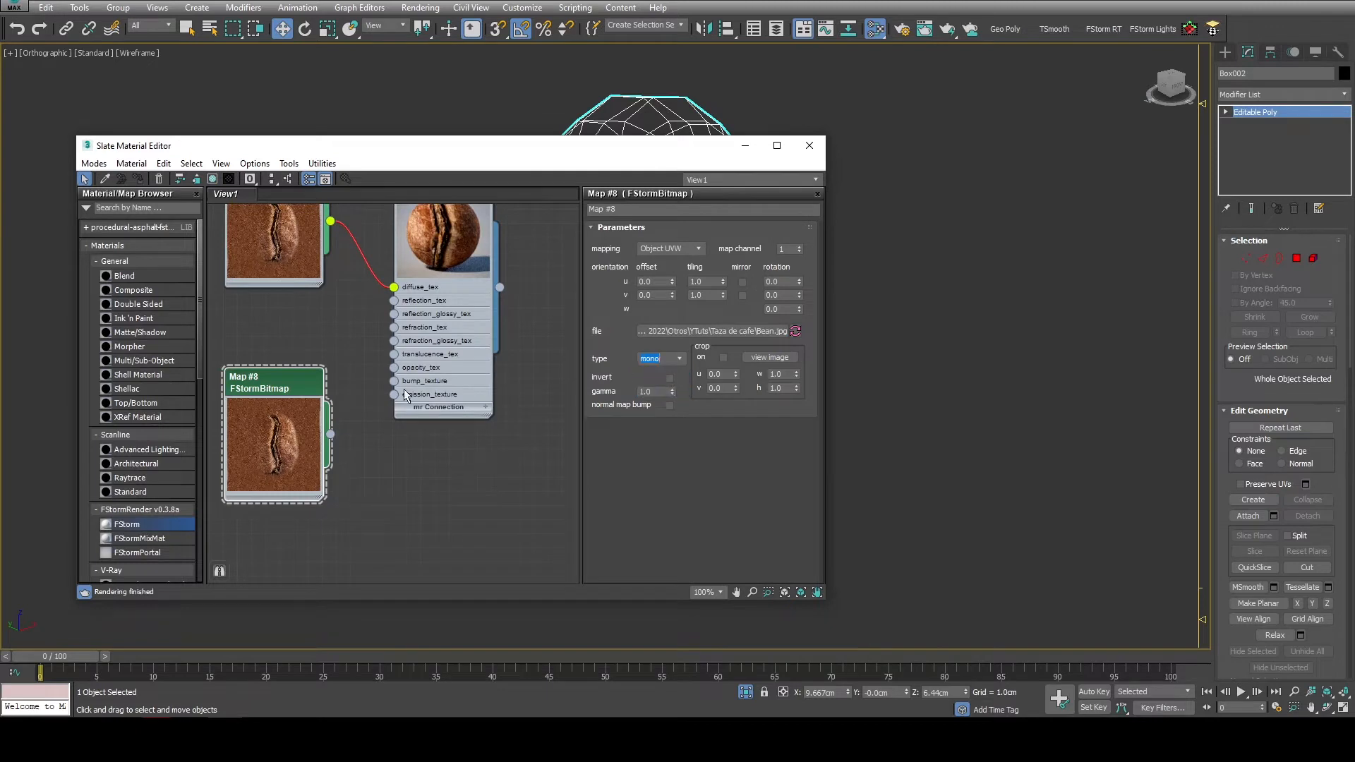
{"action": "left_click_drag", "start_coordinate": [284, 373], "coordinate": [269, 330]}
{"action": "middle_click_drag", "start_coordinate": [353, 339], "coordinate": [397, 384]}
Set Material #103's reflection glossiness to 0.66, assign the material to the bean, and close the material editor.
{"action": "double_click", "coordinate": [484, 217]}
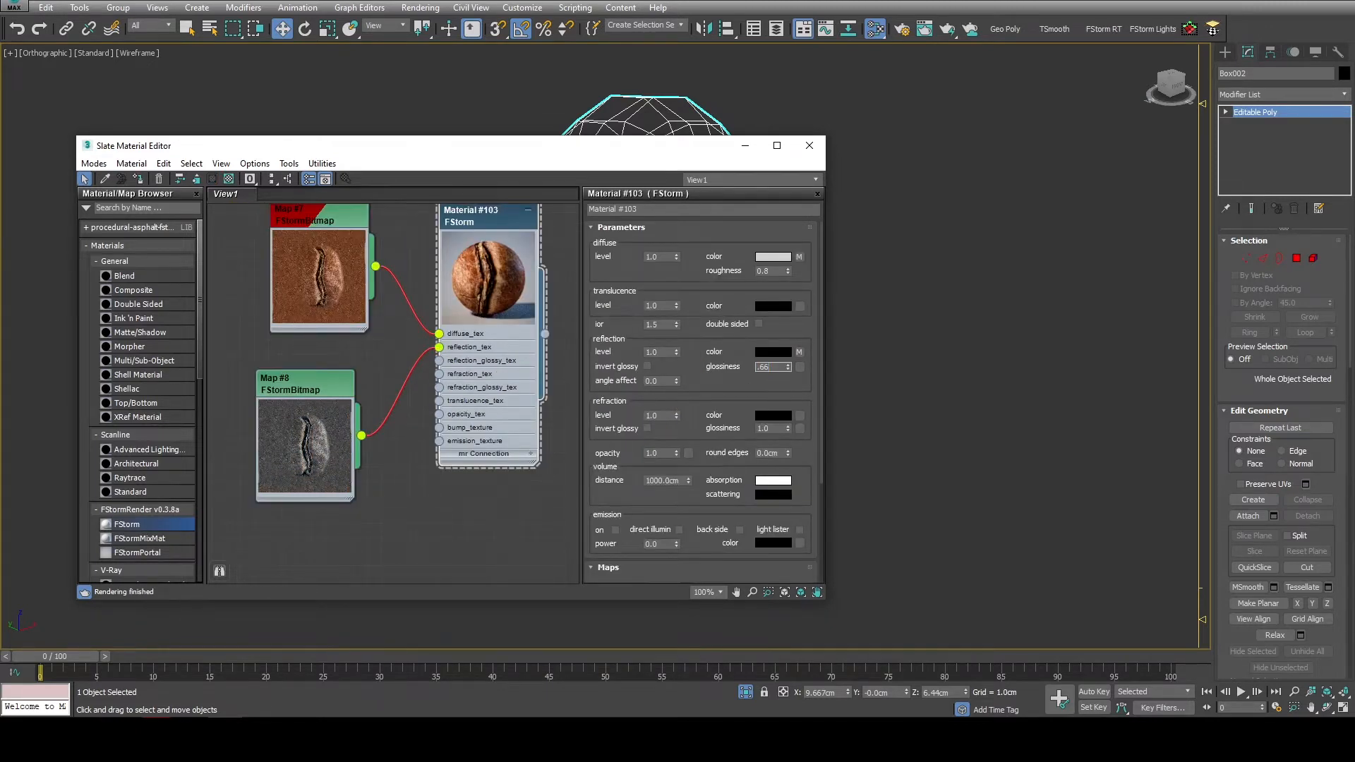
{"action": "right_click", "coordinate": [500, 255]}
{"action": "left_click", "coordinate": [516, 275]}
{"action": "key", "text": "m"}
Switch the viewport to shaded display and apply a UVW Map modifier to the bean.
{"action": "key", "text": "F3"}
{"action": "middle_click_drag", "start_coordinate": [751, 273], "coordinate": [699, 327]}
{"action": "left_click", "coordinate": [1213, 28]}
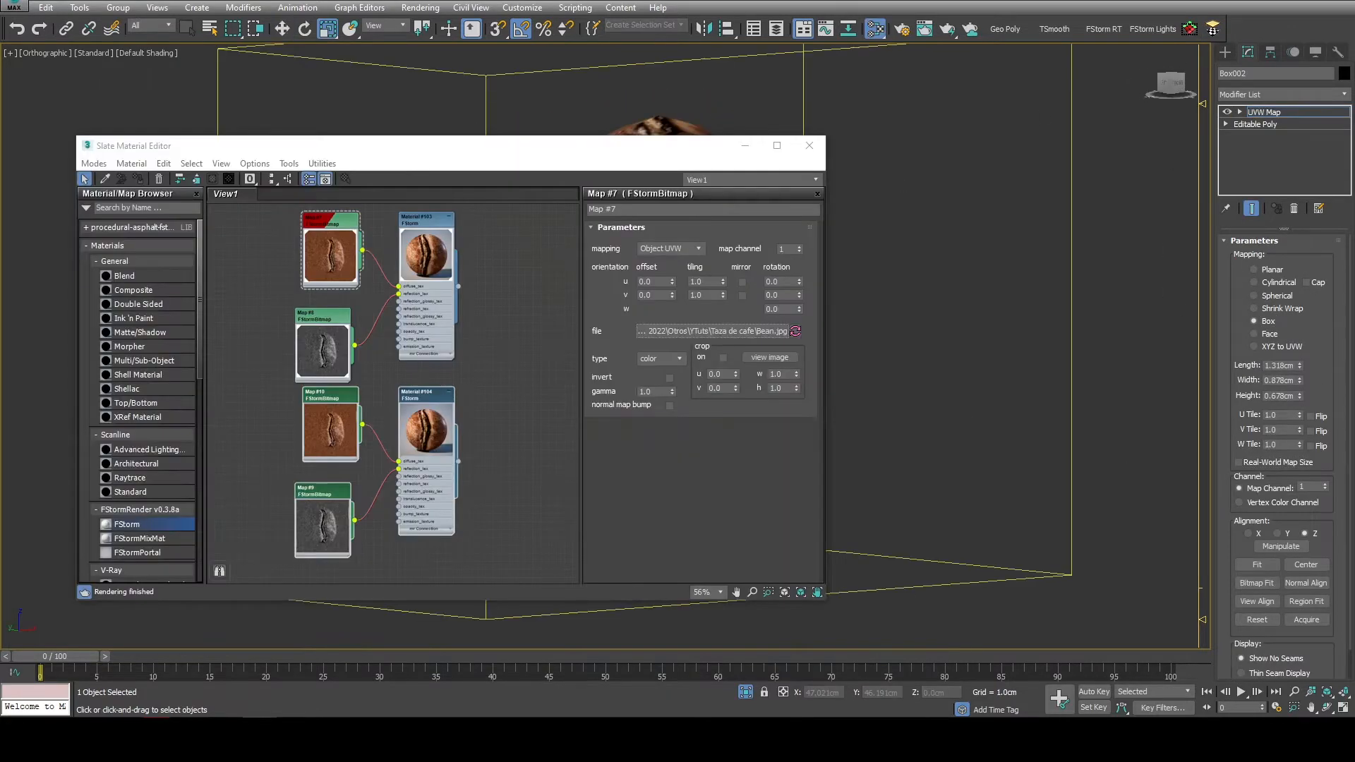
Open the diffuse bitmap of Material #104 and choose a replacement image file for it from the Taza de cafe folder.
{"action": "middle_click_drag", "start_coordinate": [335, 423], "coordinate": [314, 429]}
{"action": "double_click", "coordinate": [312, 403]}
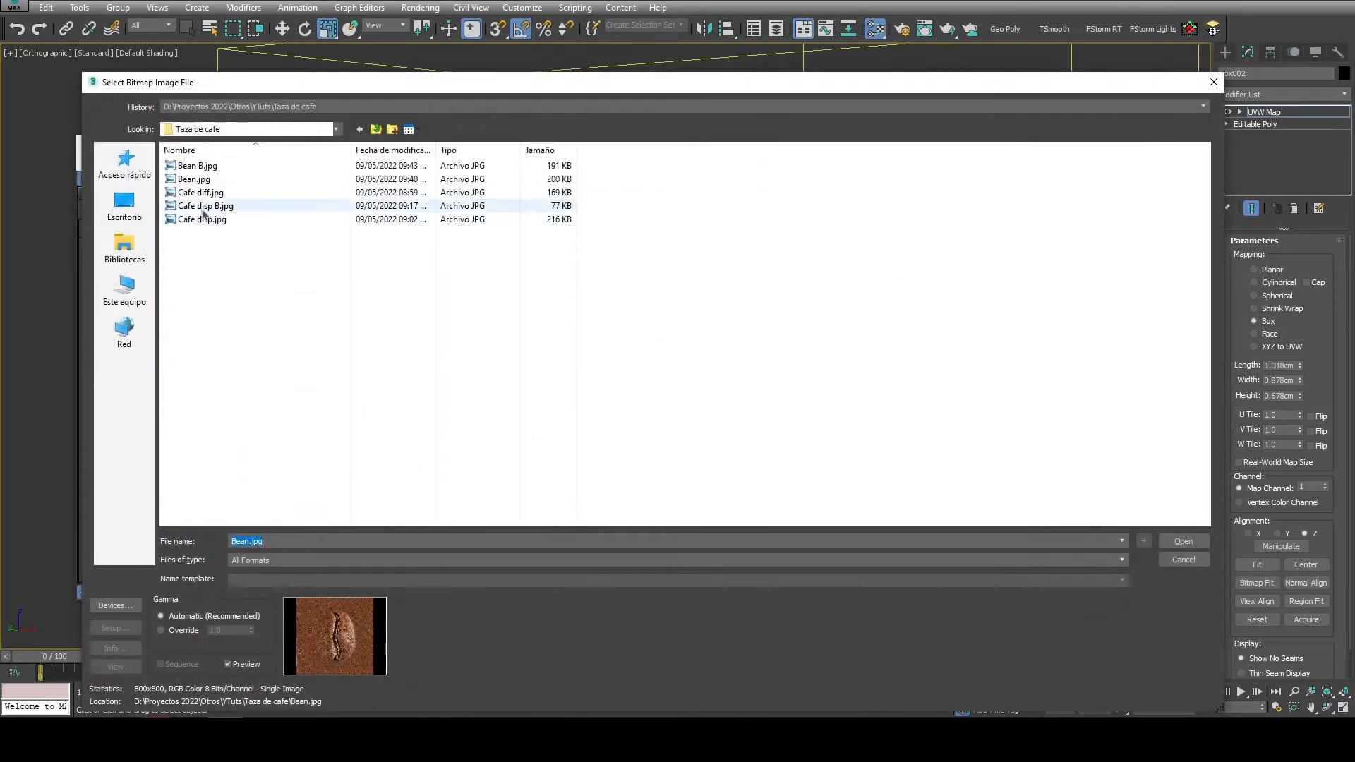
{"action": "left_click", "coordinate": [203, 208]}
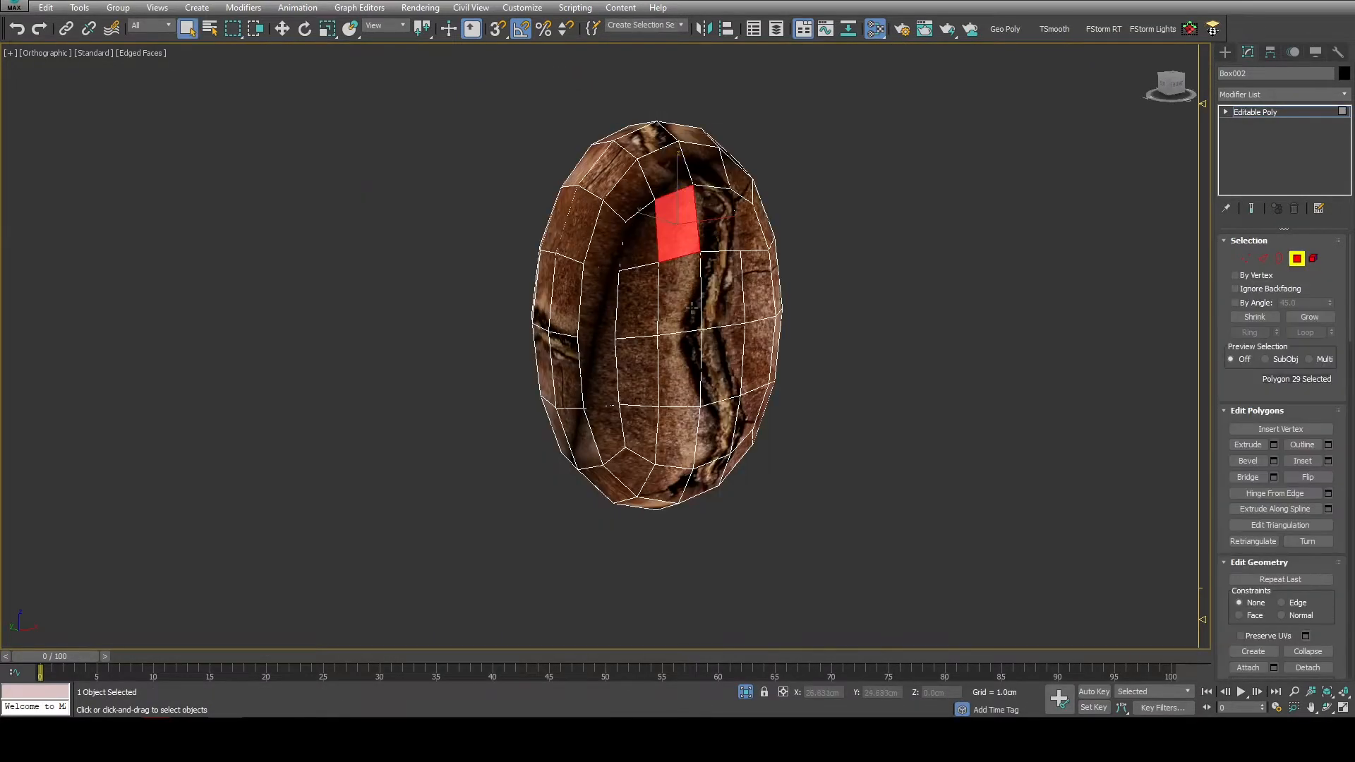
Select four central polygons on the bean's creased face, grow the selection twice, invert it, and leave polygon editing.
{"action": "left_click", "coordinate": [677, 331], "text": "ctrl"}
{"action": "left_click", "coordinate": [727, 367], "text": "ctrl"}
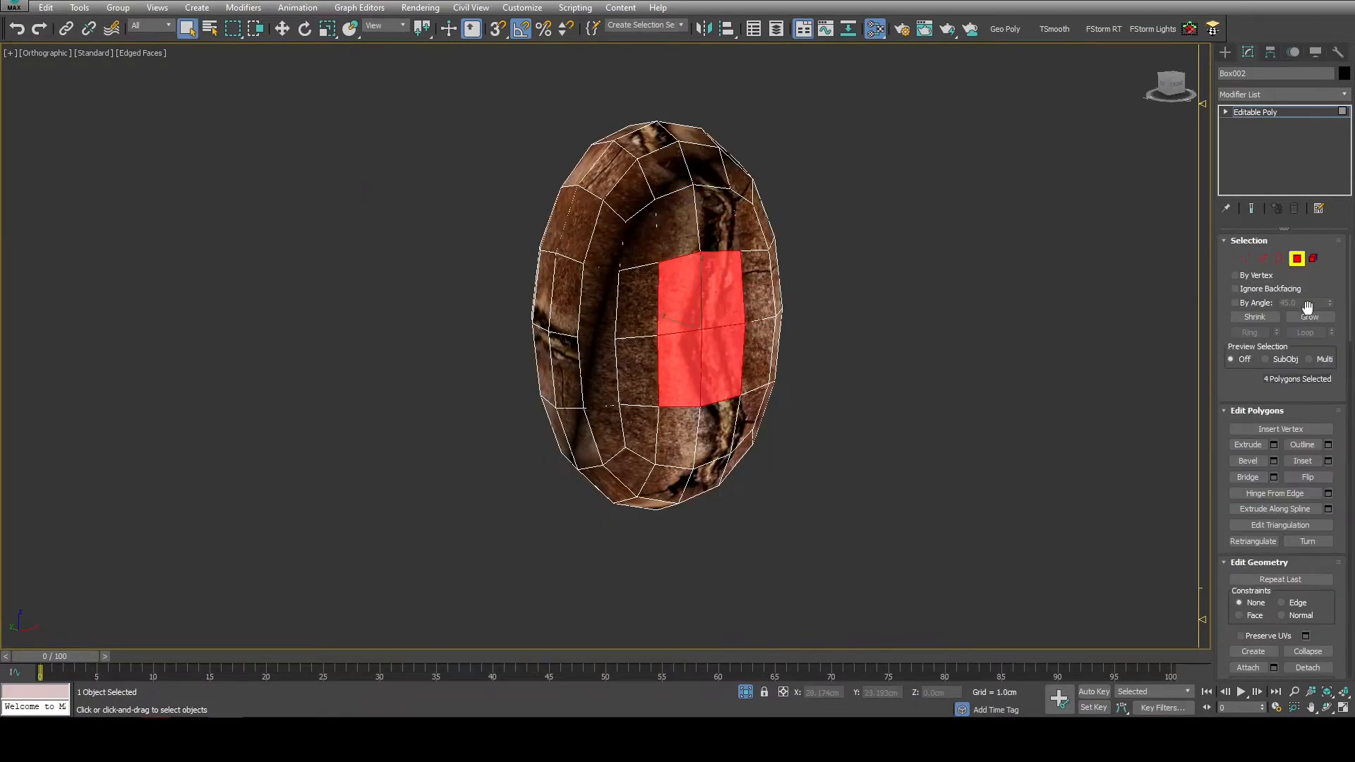
{"action": "left_click", "coordinate": [1310, 318]}
{"action": "left_click", "coordinate": [1310, 318]}
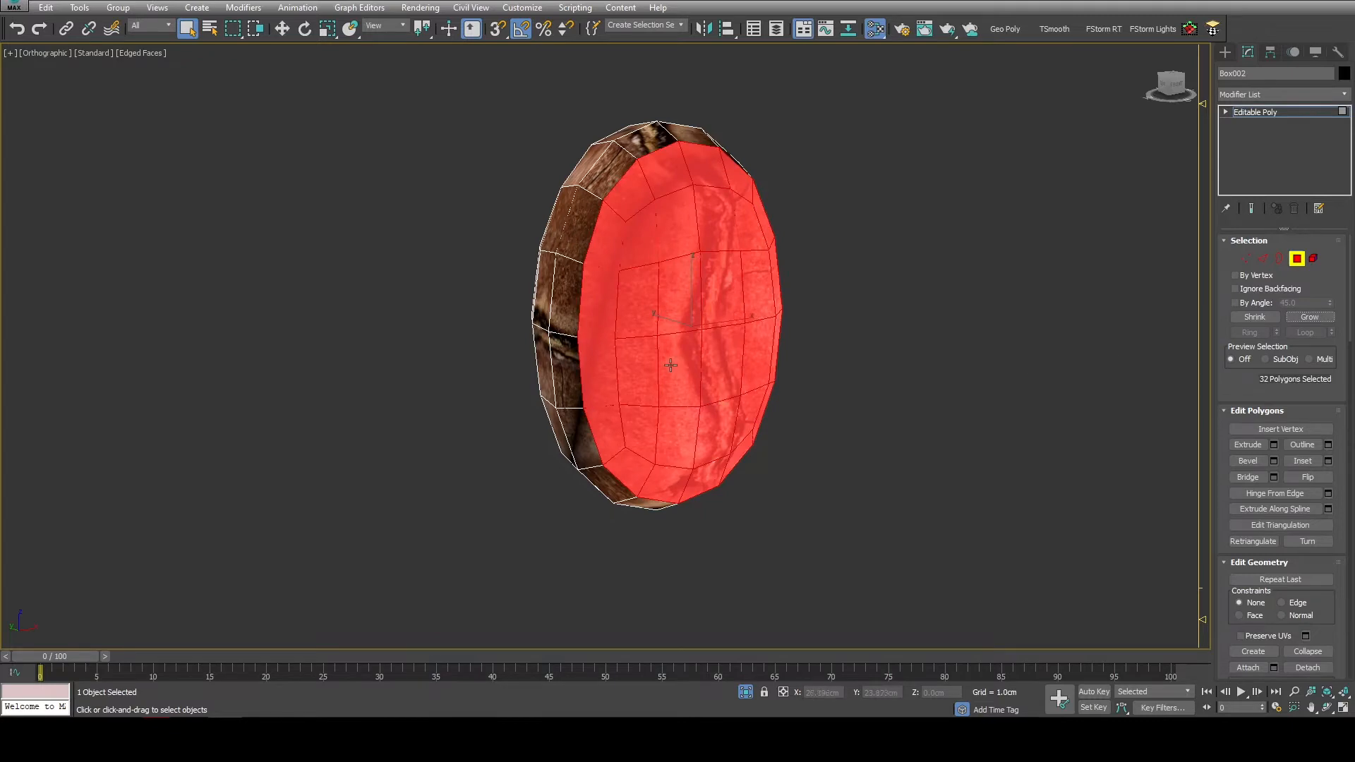
{"action": "key", "text": "ctrl+i"}
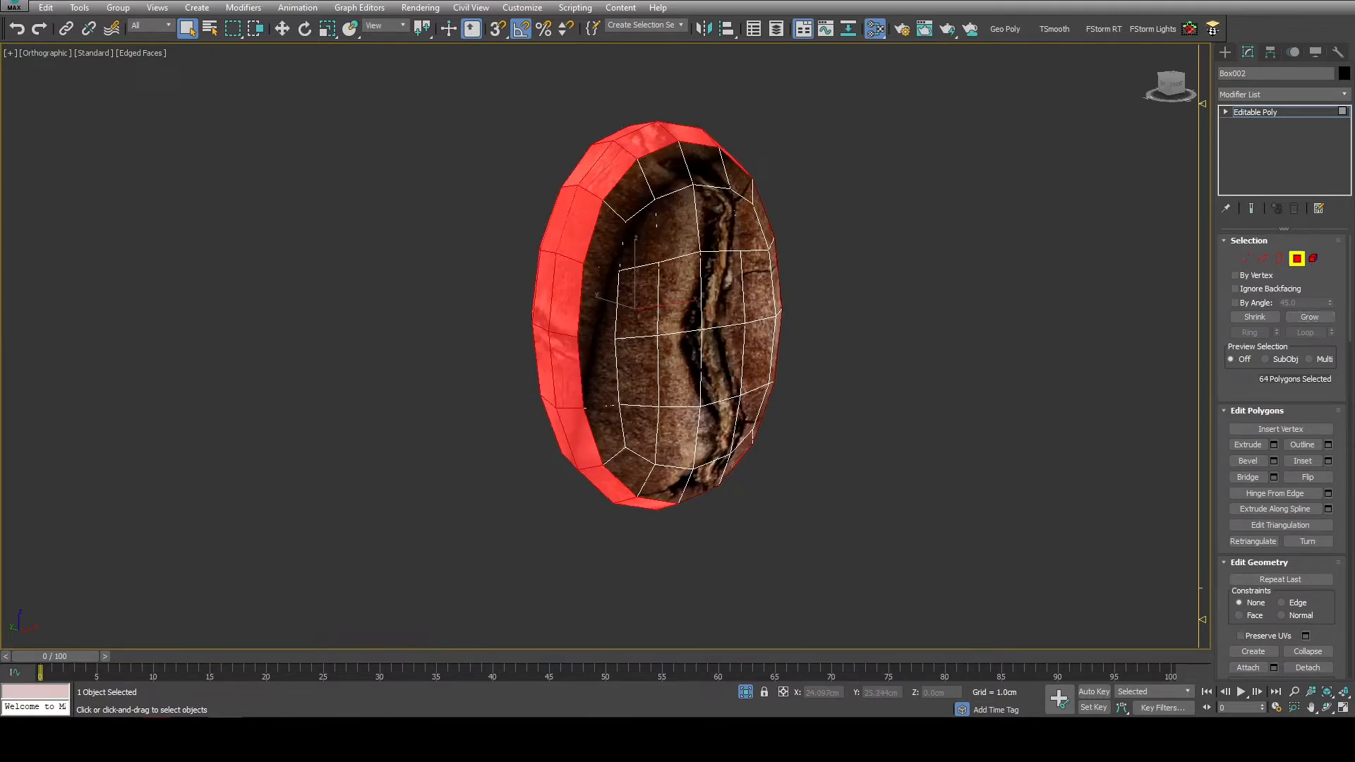
{"action": "middle_click_drag", "start_coordinate": [578, 374], "coordinate": [458, 423]}
{"action": "key", "text": "4"}
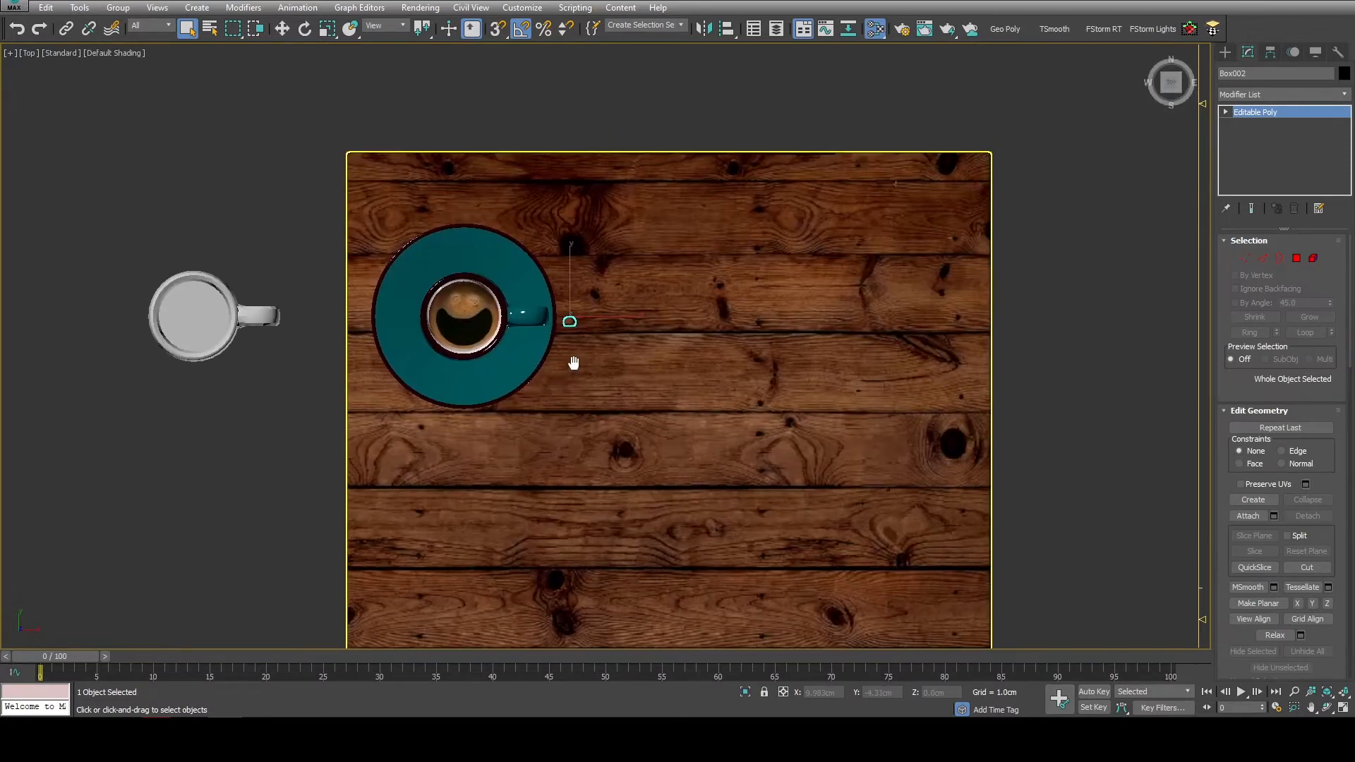
Raise the bean above the tabletop in the front view and clone it upward into a vertical column of 11 beans.
{"action": "middle_click_drag", "start_coordinate": [573, 363], "coordinate": [551, 352]}
{"action": "key", "text": "f"}
{"action": "key", "text": "w"}
{"action": "left_click_drag", "start_coordinate": [538, 367], "coordinate": [538, 266]}
{"action": "scroll", "coordinate": [538, 360], "scroll_direction": "up", "scroll_amount": 8}
{"action": "middle_click_drag", "start_coordinate": [537, 360], "coordinate": [529, 580]}
{"action": "scroll", "coordinate": [529, 580], "scroll_direction": "up", "scroll_amount": 5}
{"action": "left_click_drag", "start_coordinate": [470, 244], "coordinate": [471, 193], "text": "shift"}
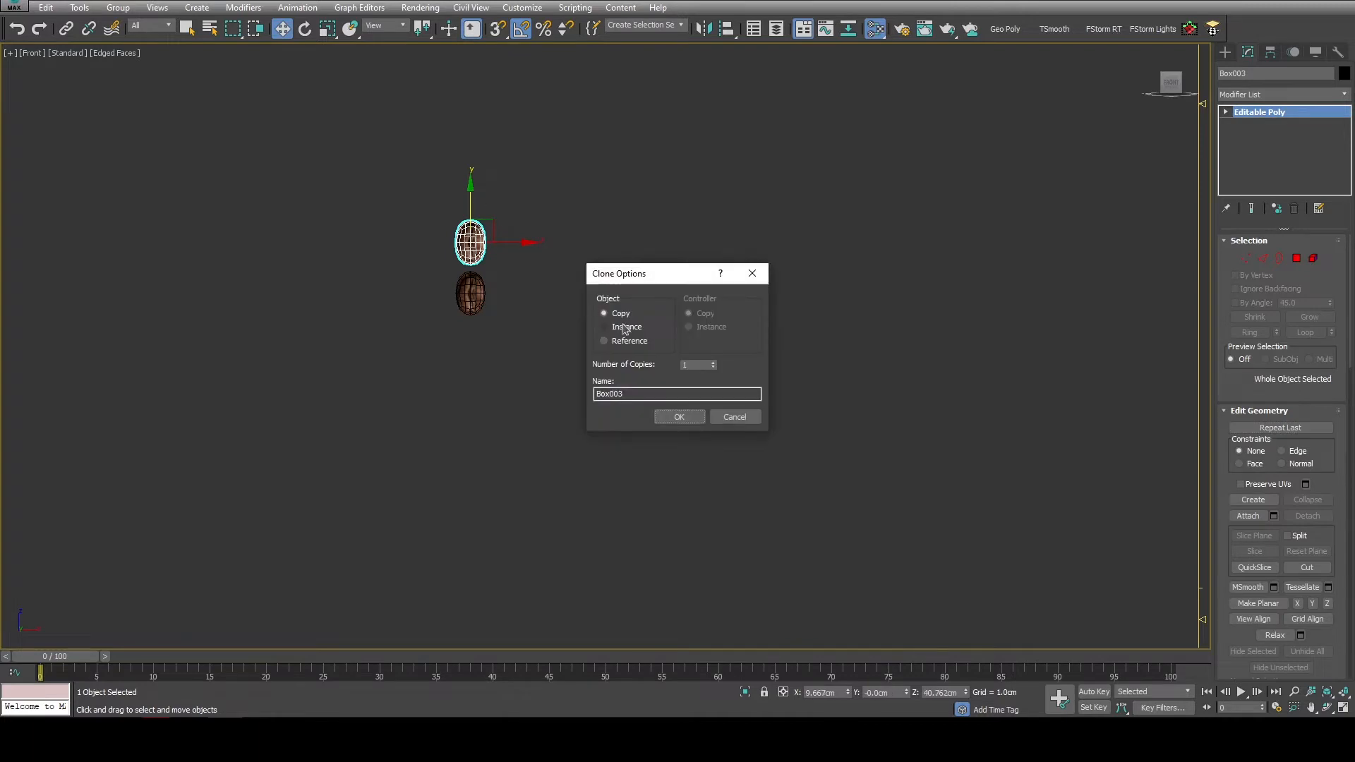
{"action": "left_click", "coordinate": [690, 421]}
Clone the bean column sideways as a staggered neighbour, and repeat the pair sideways to make six columns.
{"action": "scroll", "coordinate": [522, 503], "scroll_direction": "down", "scroll_amount": 5}
{"action": "left_click_drag", "start_coordinate": [540, 110], "coordinate": [478, 406]}
{"action": "left_click_drag", "start_coordinate": [518, 254], "coordinate": [535, 241], "text": "shift"}
{"action": "left_click", "coordinate": [679, 416]}
{"action": "left_click_drag", "start_coordinate": [559, 113], "coordinate": [482, 417]}
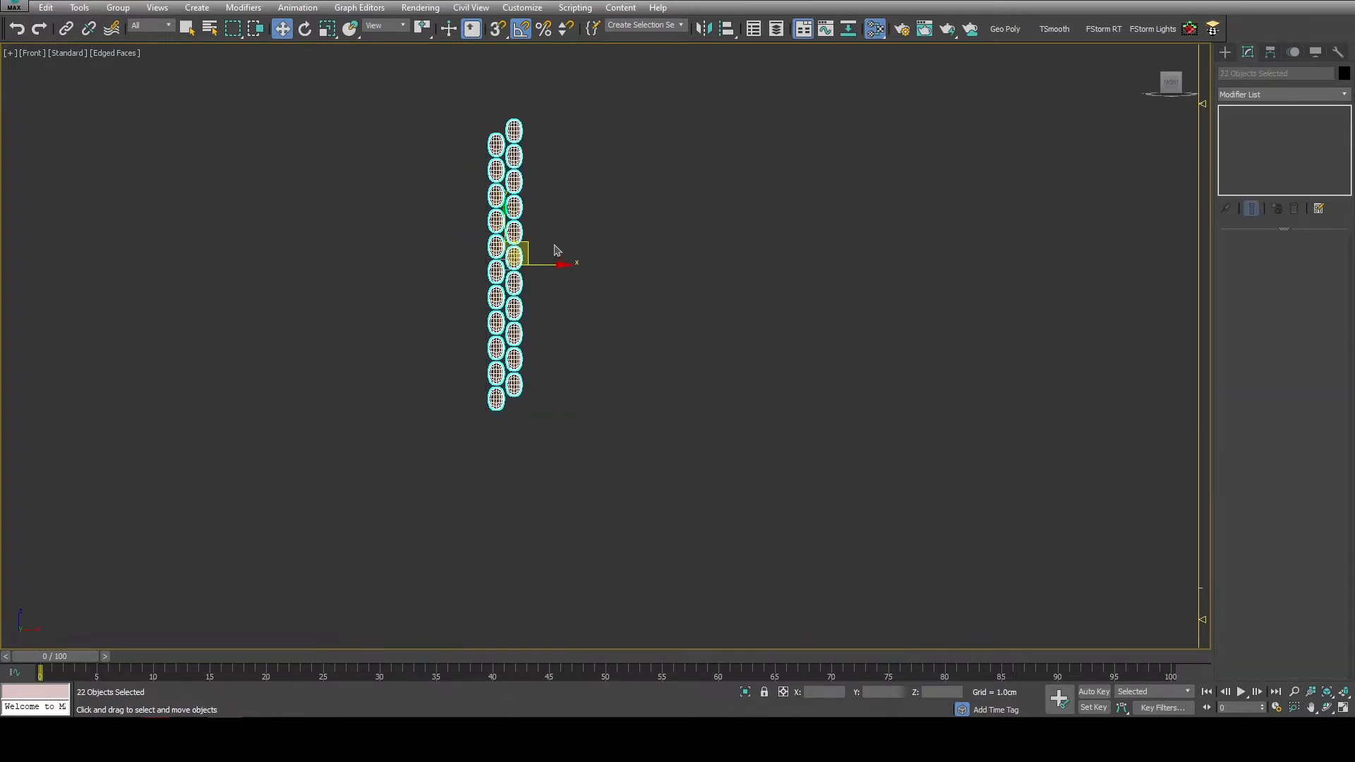
{"action": "left_click_drag", "start_coordinate": [545, 265], "coordinate": [582, 264], "text": "shift"}
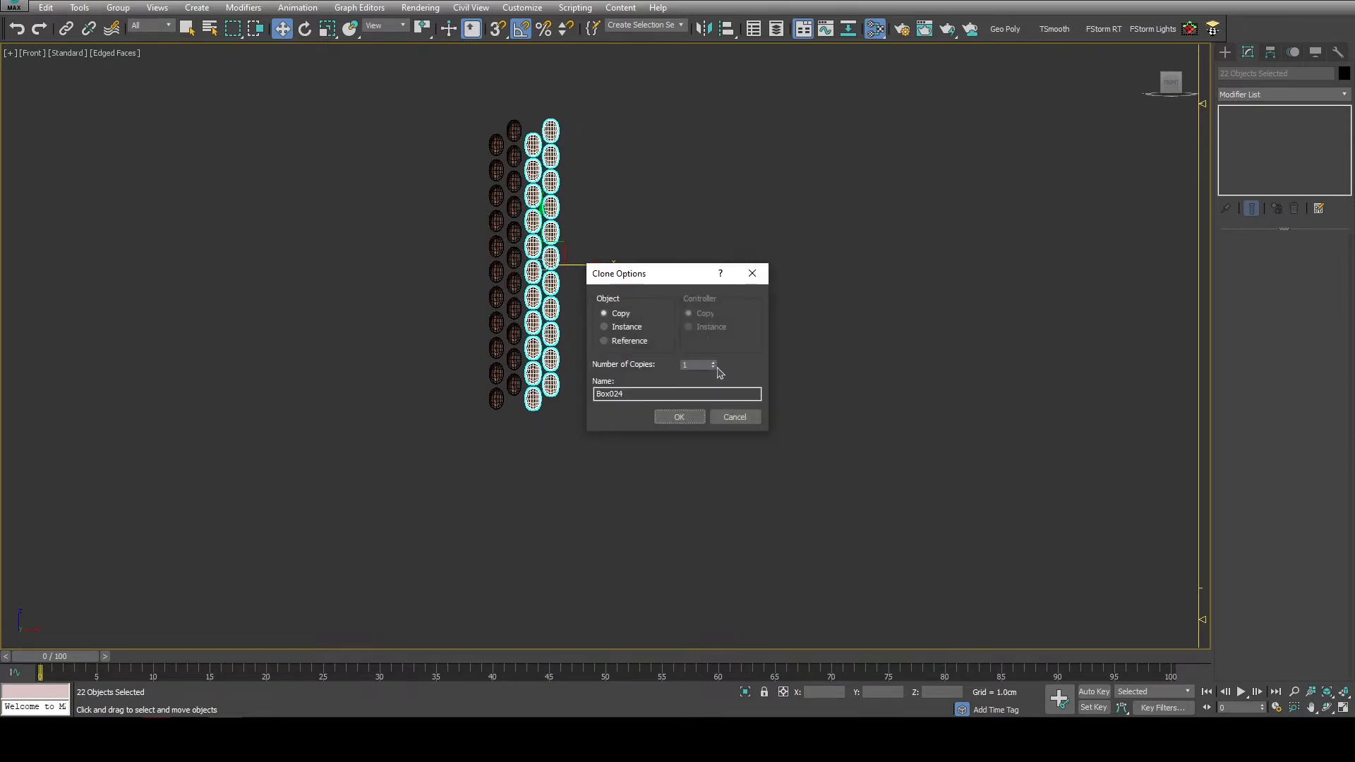
{"action": "left_click", "coordinate": [679, 416]}
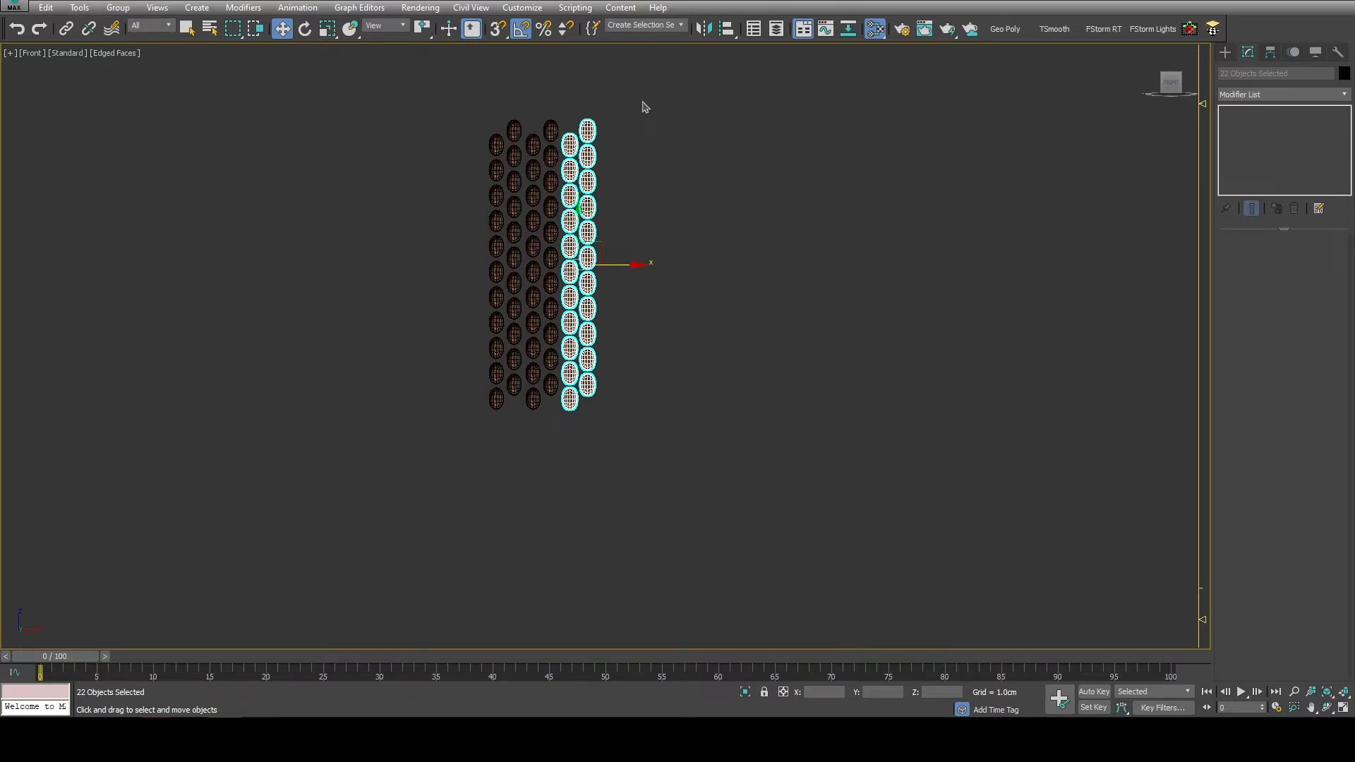
Clone all six columns in the top view as a second layer staggered behind the first, and show the scene in wireframe.
{"action": "left_click_drag", "start_coordinate": [643, 103], "coordinate": [406, 422]}
{"action": "key", "text": "t"}
{"action": "scroll", "coordinate": [803, 383], "scroll_direction": "up", "scroll_amount": 5}
{"action": "mouse_move", "coordinate": [770, 264]}
{"action": "left_mouse_down", "text": "shift"}
{"action": "mouse_move", "coordinate": [770, 225]}
{"action": "mouse_move", "coordinate": [792, 224]}
{"action": "left_mouse_up", "text": "shift"}
{"action": "left_click", "coordinate": [679, 415]}
{"action": "key", "text": "F3"}
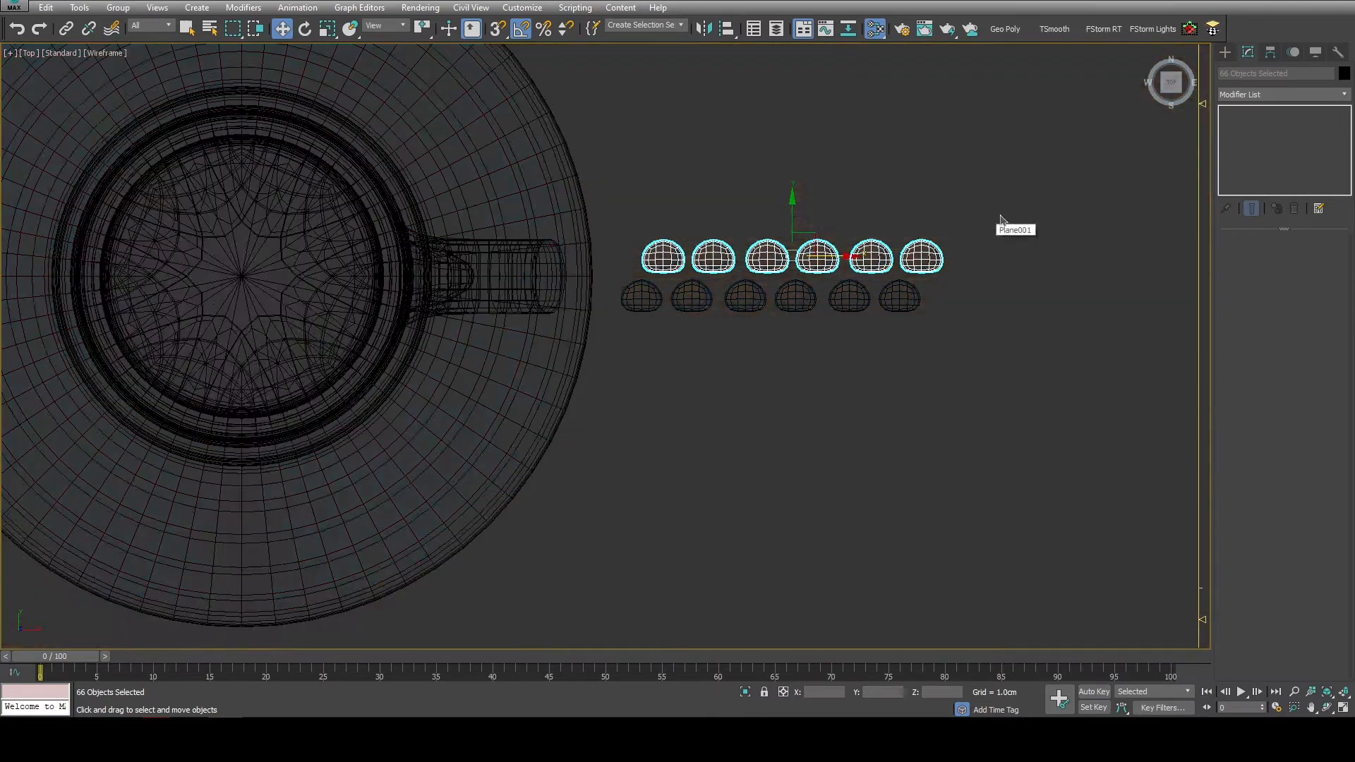
Clone the two bean layers backward, and clone the resulting four again to build an eight-layer block of beans above the tabletop.
{"action": "left_click_drag", "start_coordinate": [1000, 216], "coordinate": [612, 337]}
{"action": "middle_click_drag", "start_coordinate": [612, 337], "coordinate": [495, 433]}
{"action": "left_click_drag", "start_coordinate": [664, 325], "coordinate": [664, 403], "text": "shift"}
{"action": "left_click", "coordinate": [678, 416]}
{"action": "left_click_drag", "start_coordinate": [867, 218], "coordinate": [526, 451]}
{"action": "left_click_drag", "start_coordinate": [664, 268], "coordinate": [664, 419], "text": "shift"}
{"action": "left_click", "coordinate": [679, 415]}
{"action": "left_click_drag", "start_coordinate": [866, 215], "coordinate": [510, 573]}
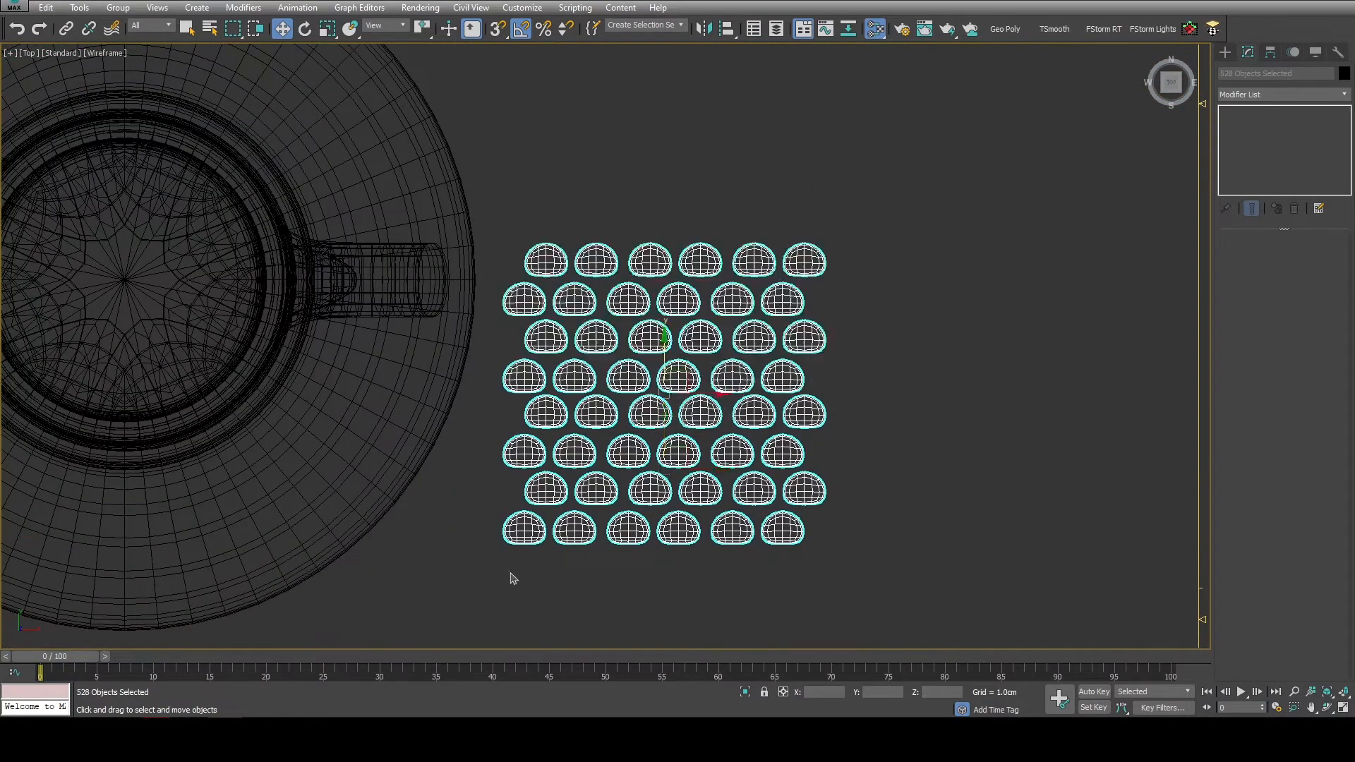
{"action": "scroll", "coordinate": [509, 573], "scroll_direction": "down", "scroll_amount": 2}
{"action": "key", "text": "f"}
{"action": "middle_click_drag", "start_coordinate": [644, 515], "coordinate": [602, 445]}
{"action": "left_click", "coordinate": [736, 369]}
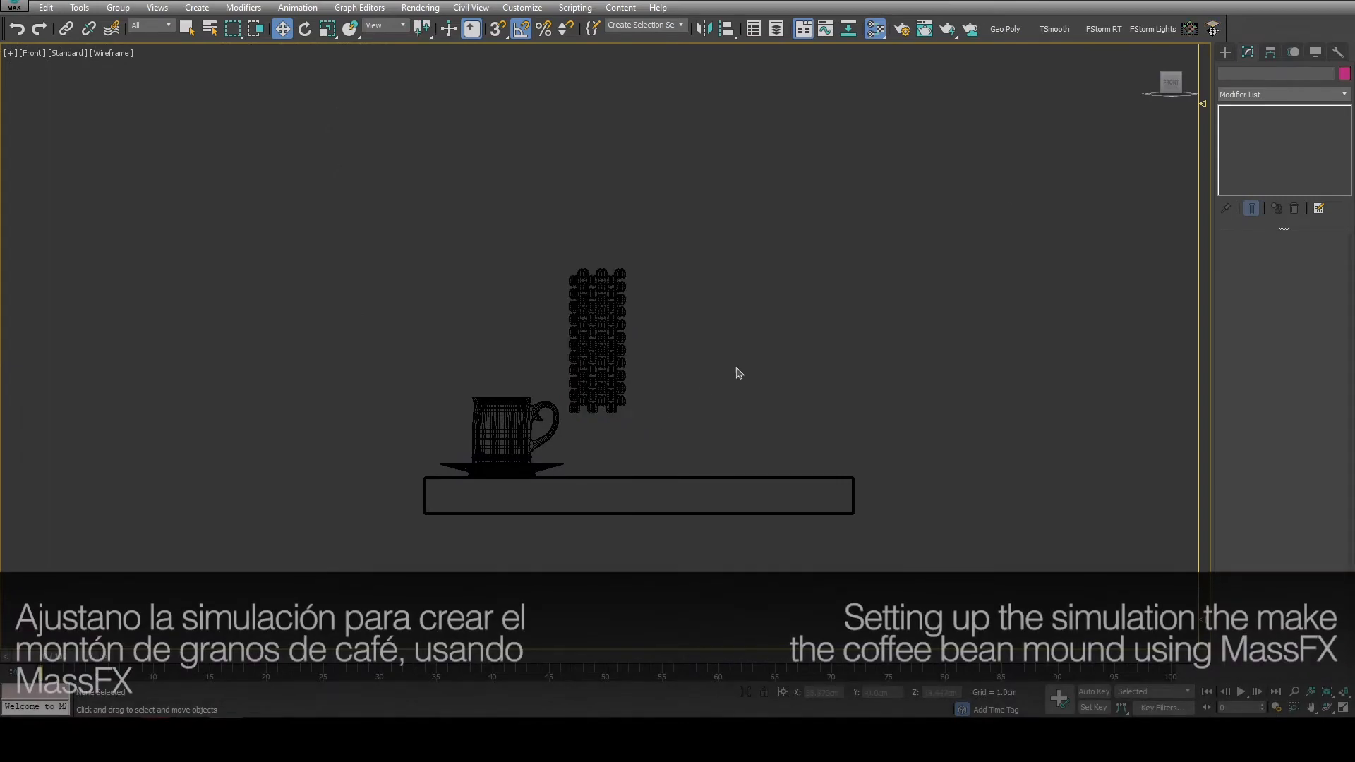
Select the mug's parts separately from the saucer and hide them, keeping the saucer, tabletop and beans in the scene.
{"action": "scroll", "coordinate": [858, 340], "scroll_direction": "up", "scroll_amount": 2}
{"action": "left_click", "coordinate": [415, 519]}
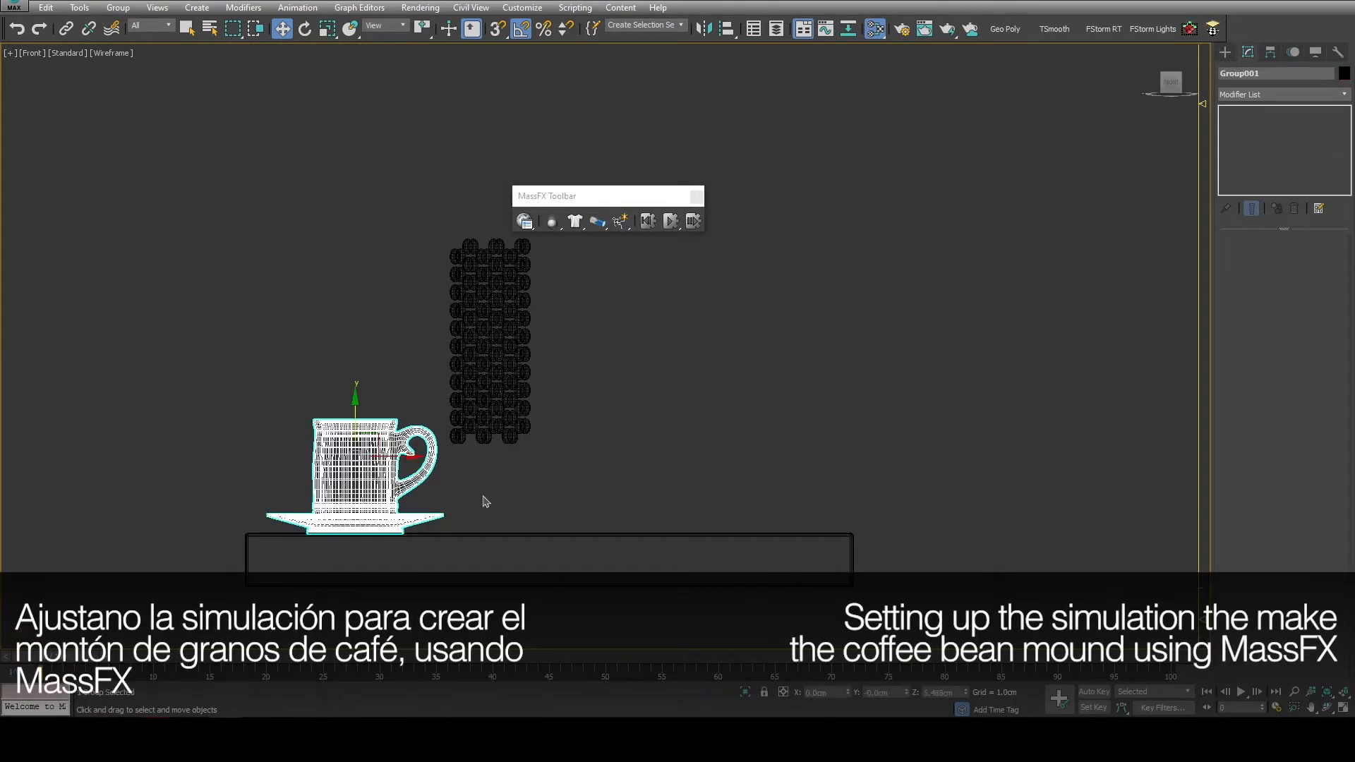
{"action": "left_click", "coordinate": [407, 549], "text": "ctrl"}
{"action": "left_click_drag", "start_coordinate": [257, 360], "coordinate": [365, 432]}
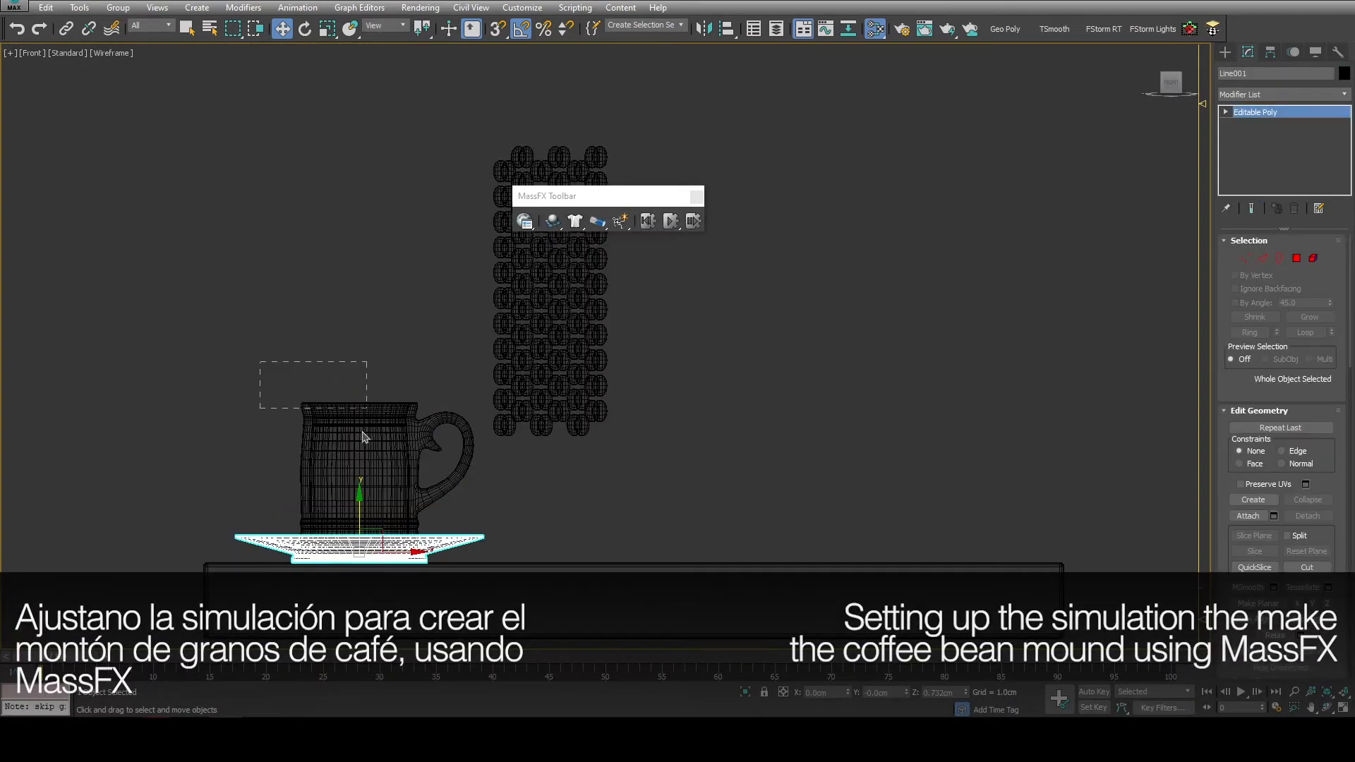
{"action": "scroll", "coordinate": [363, 429], "scroll_direction": "up", "scroll_amount": 5}
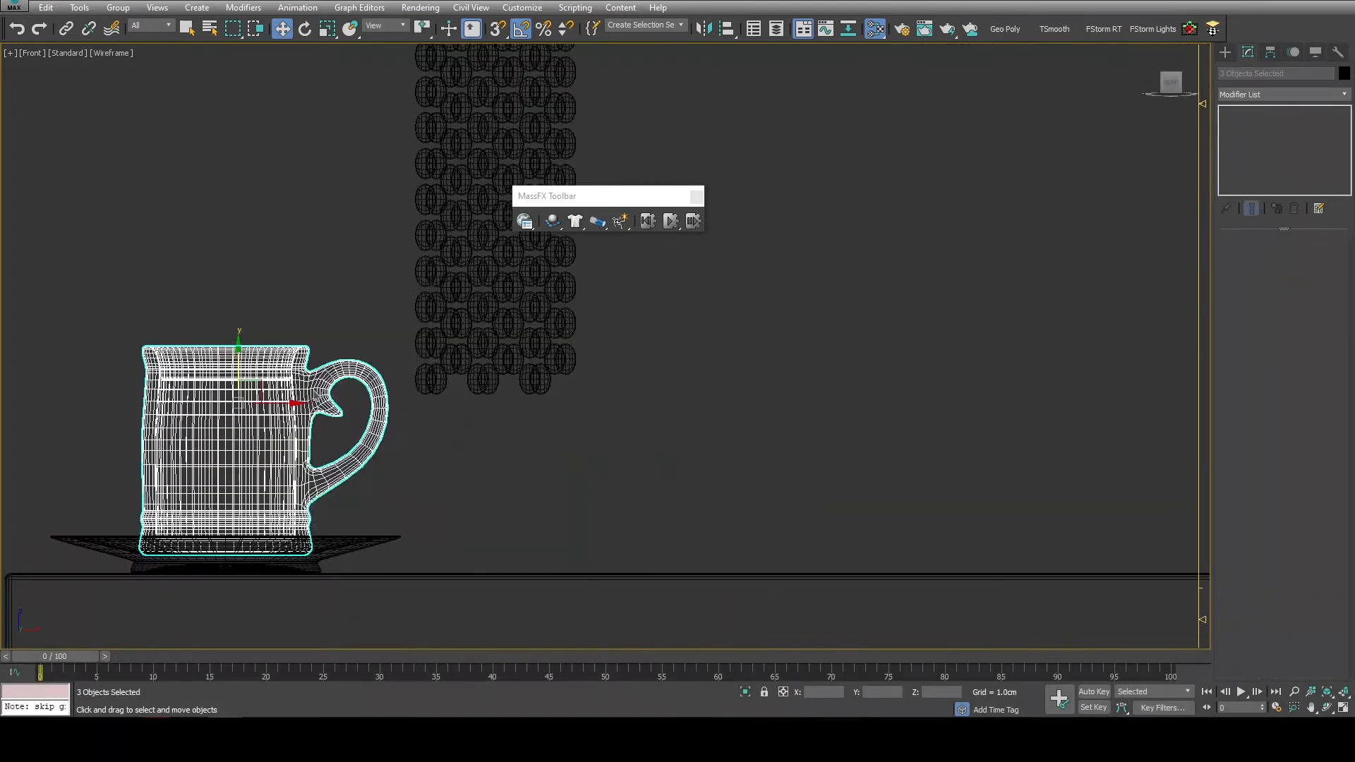
{"action": "right_click", "coordinate": [315, 395]}
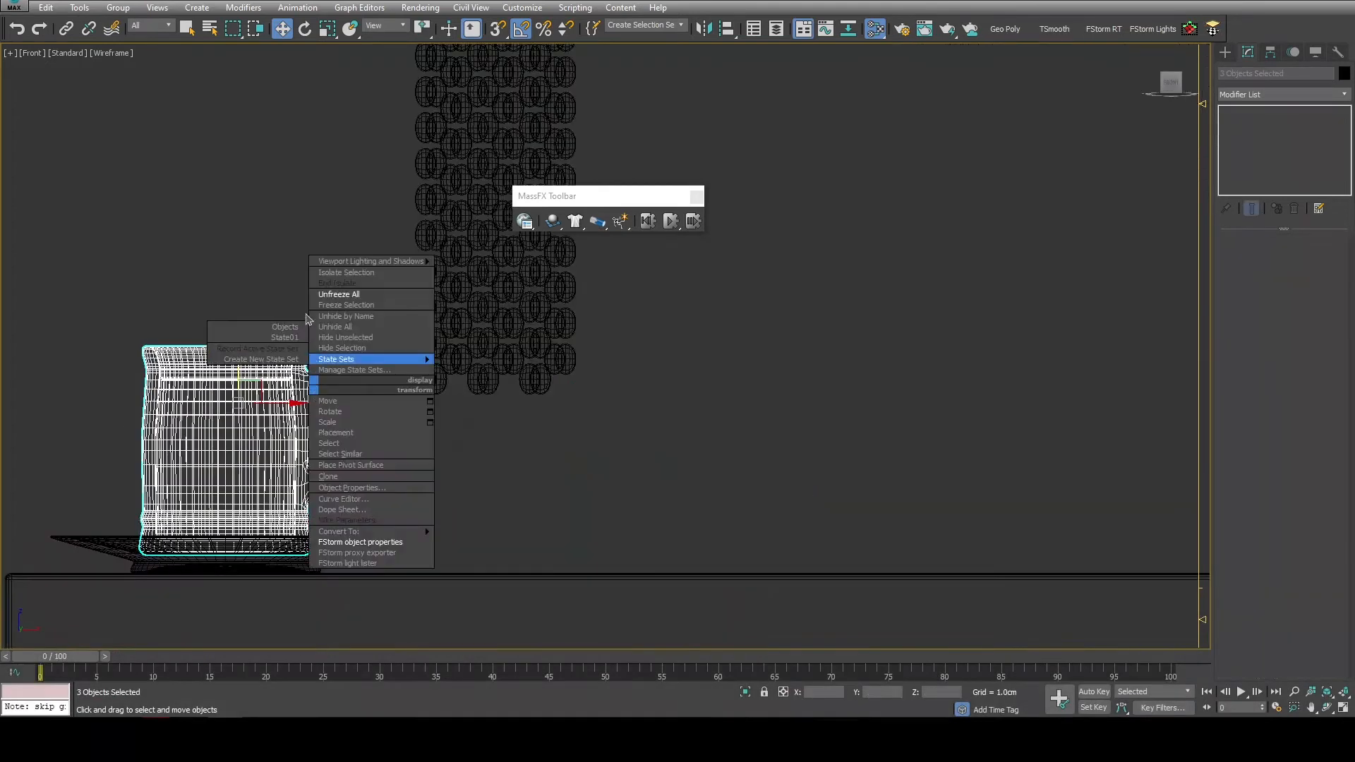
{"action": "left_click", "coordinate": [339, 352]}
Set the saucer as a static rigid body and all the beans as dynamic rigid bodies in MassFX.
{"action": "left_click", "coordinate": [282, 539]}
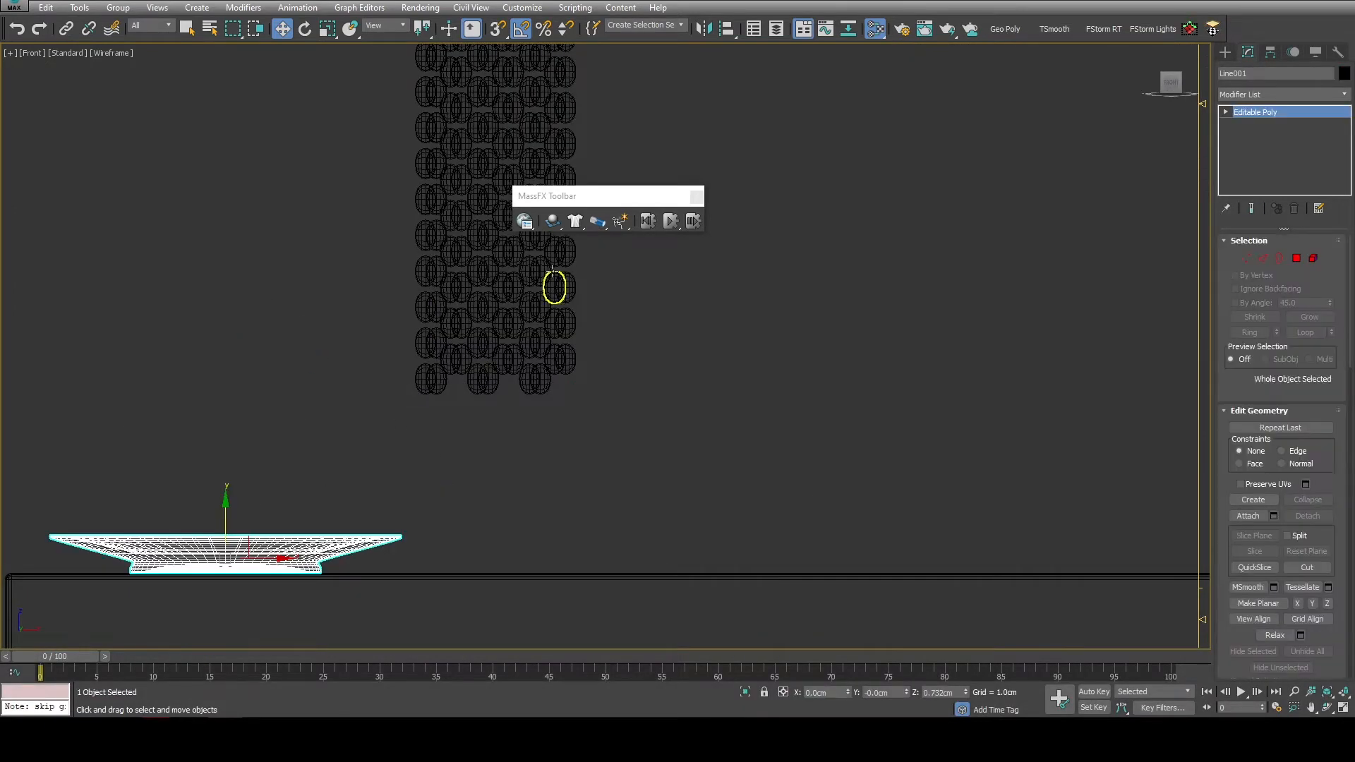
{"action": "left_click", "coordinate": [554, 222]}
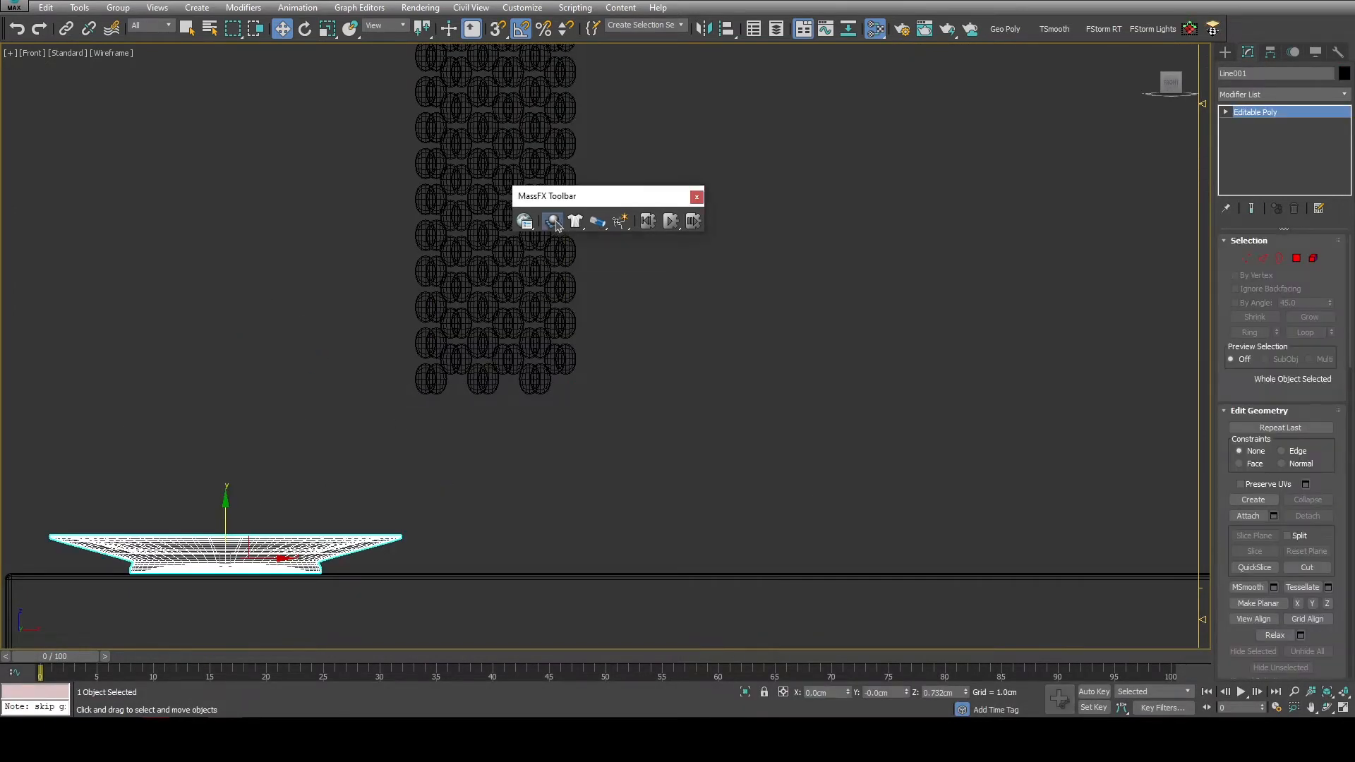
{"action": "left_click_drag", "start_coordinate": [426, 124], "coordinate": [241, 501]}
{"action": "left_click_drag", "start_coordinate": [552, 222], "coordinate": [542, 251]}
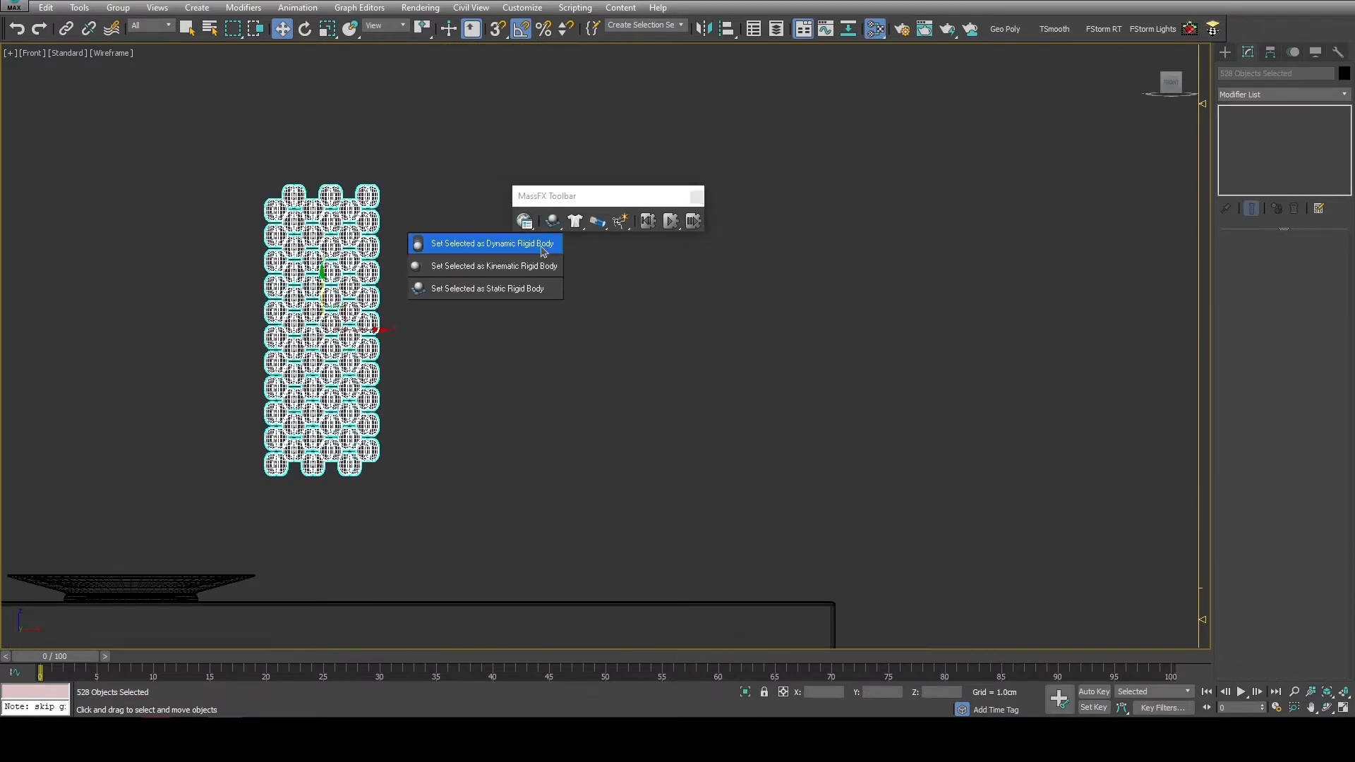
Start the MassFX simulation and scrub through the timeline to examine how the beans fall and pile up.
{"action": "left_click", "coordinate": [671, 221]}
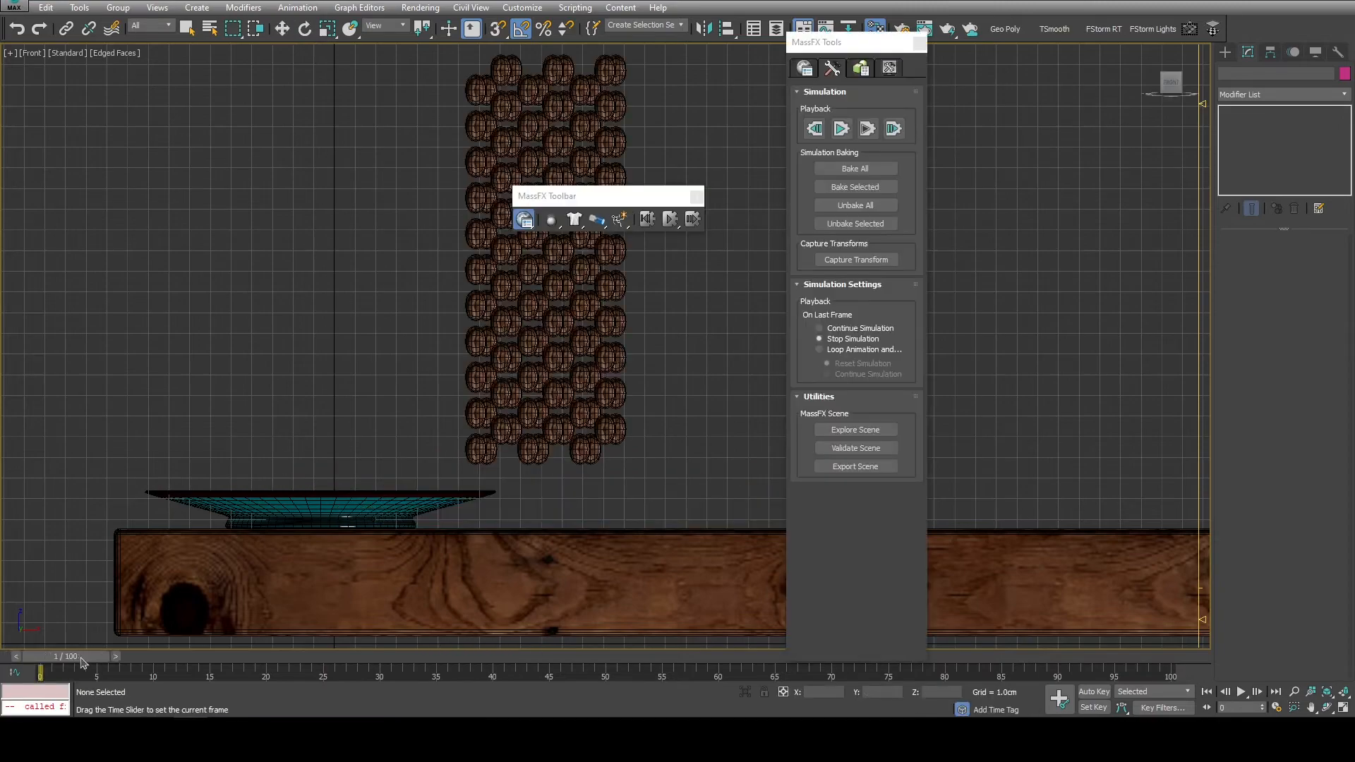
{"action": "left_click_drag", "start_coordinate": [458, 677], "coordinate": [649, 678]}
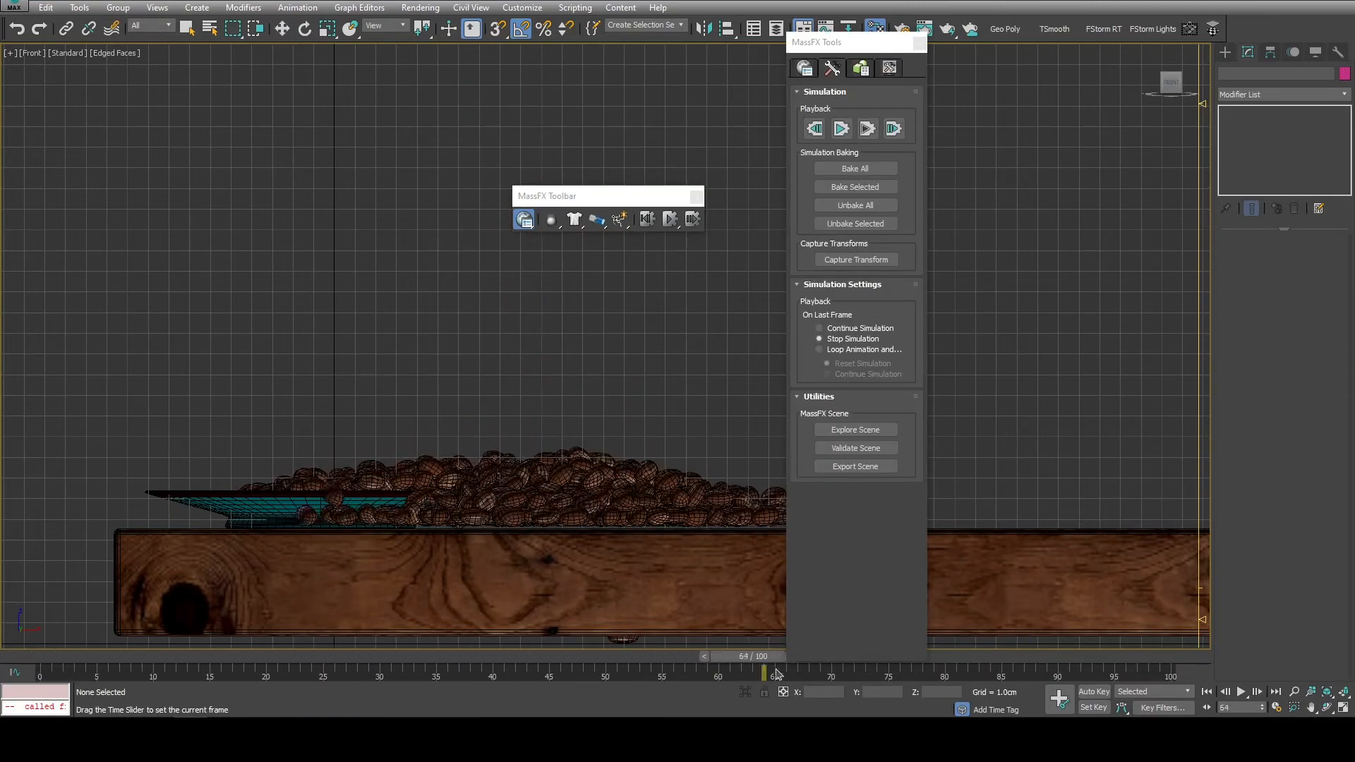
{"action": "left_click_drag", "start_coordinate": [776, 674], "coordinate": [653, 678]}
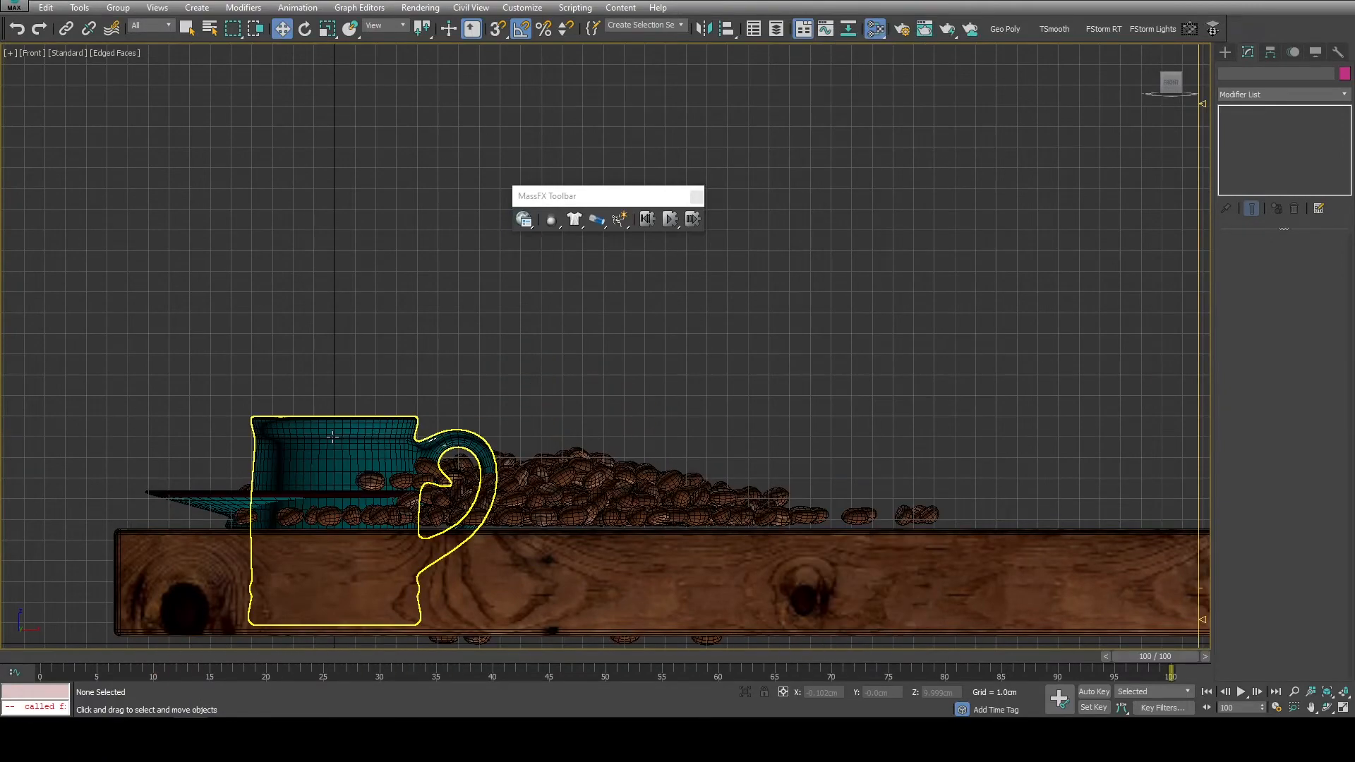
Raise the complete mug in the front view until it rests on the saucer, and fine-tune its position in the top view.
{"action": "key", "text": "F3"}
{"action": "scroll", "coordinate": [308, 476], "scroll_direction": "up", "scroll_amount": 5}
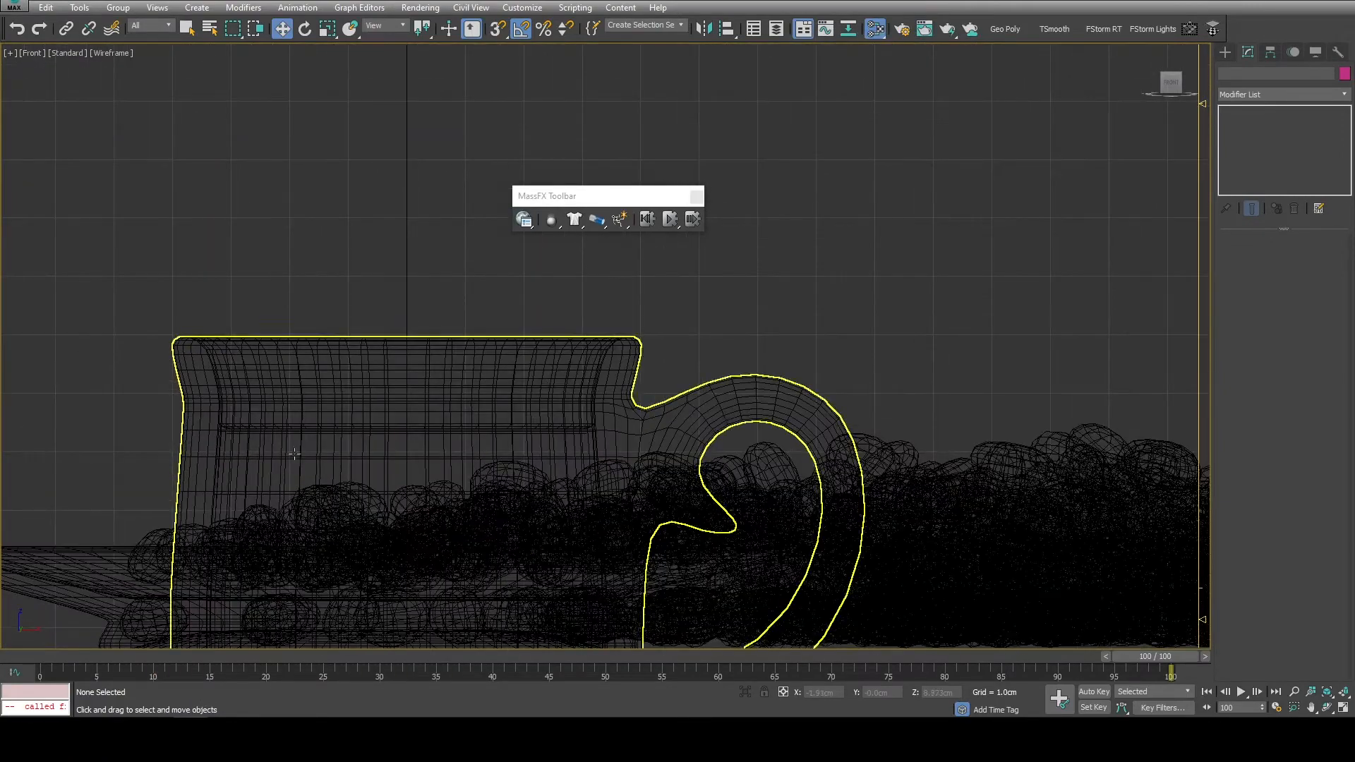
{"action": "left_click", "coordinate": [200, 416]}
{"action": "scroll", "coordinate": [519, 355], "scroll_direction": "down", "scroll_amount": 4}
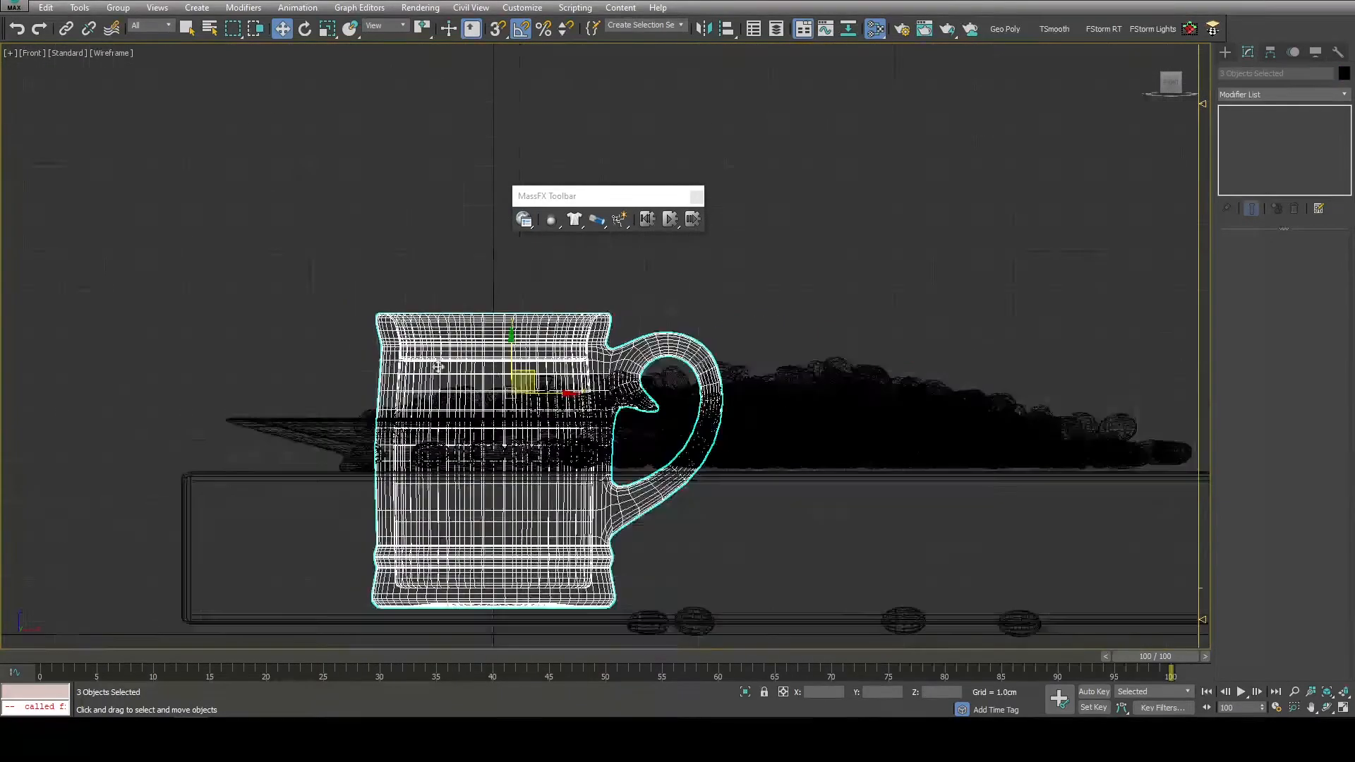
{"action": "left_click_drag", "start_coordinate": [519, 355], "coordinate": [510, 185]}
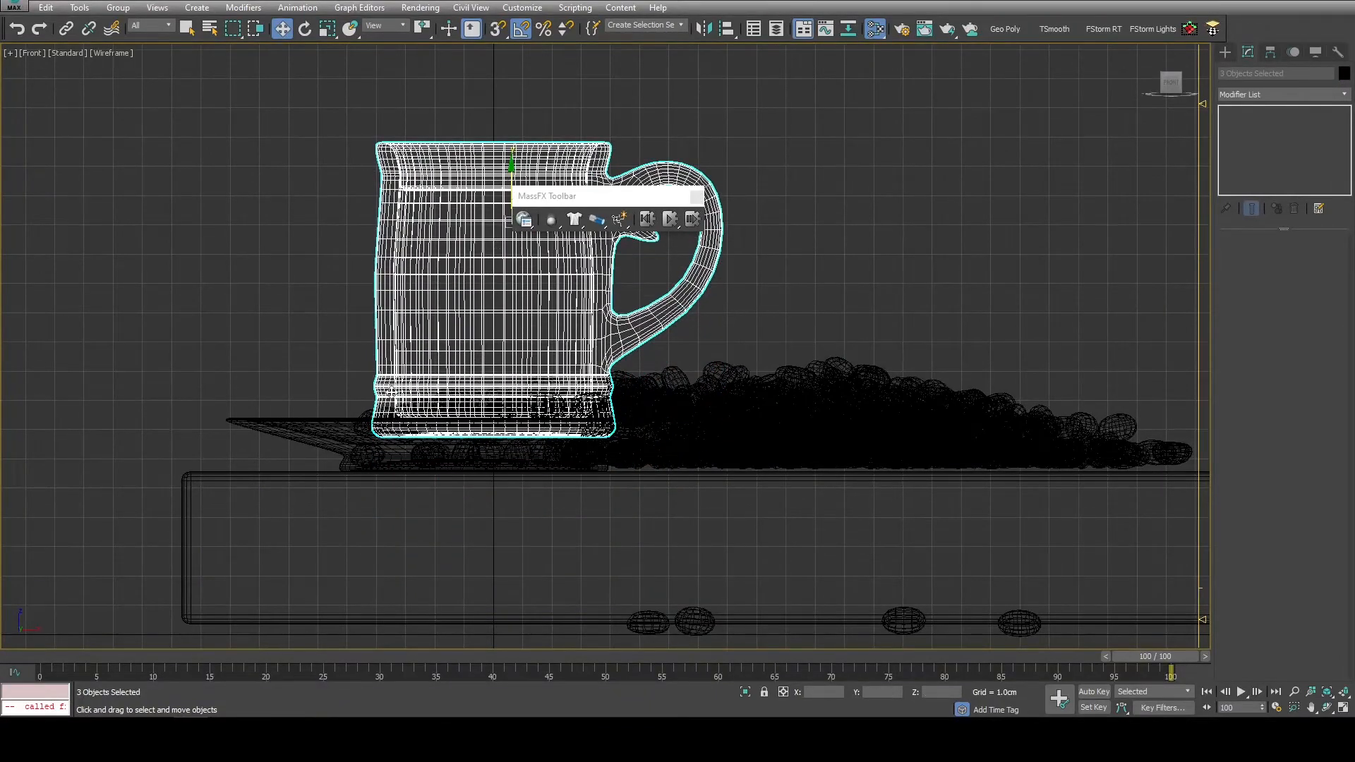
{"action": "scroll", "coordinate": [391, 390], "scroll_direction": "up", "scroll_amount": 5}
{"action": "left_click_drag", "start_coordinate": [371, 298], "coordinate": [372, 325]}
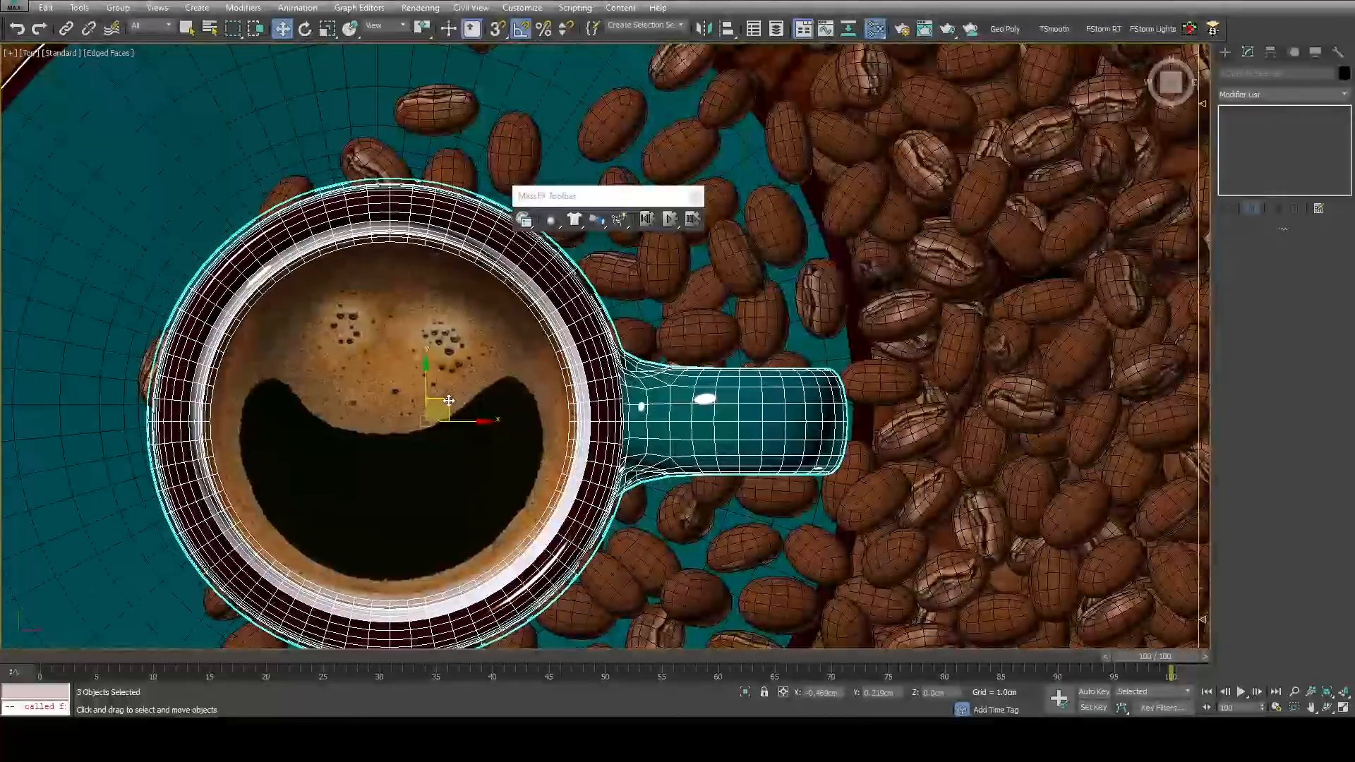
{"action": "left_click_drag", "start_coordinate": [433, 402], "coordinate": [430, 386]}
Scrub the bean drop to frame 100 in the perspective view, frame the mug and pile, and close the MassFX toolbar.
{"action": "scroll", "coordinate": [434, 439], "scroll_direction": "down", "scroll_amount": 4}
{"action": "middle_click_drag", "start_coordinate": [432, 463], "coordinate": [501, 231], "text": "alt"}
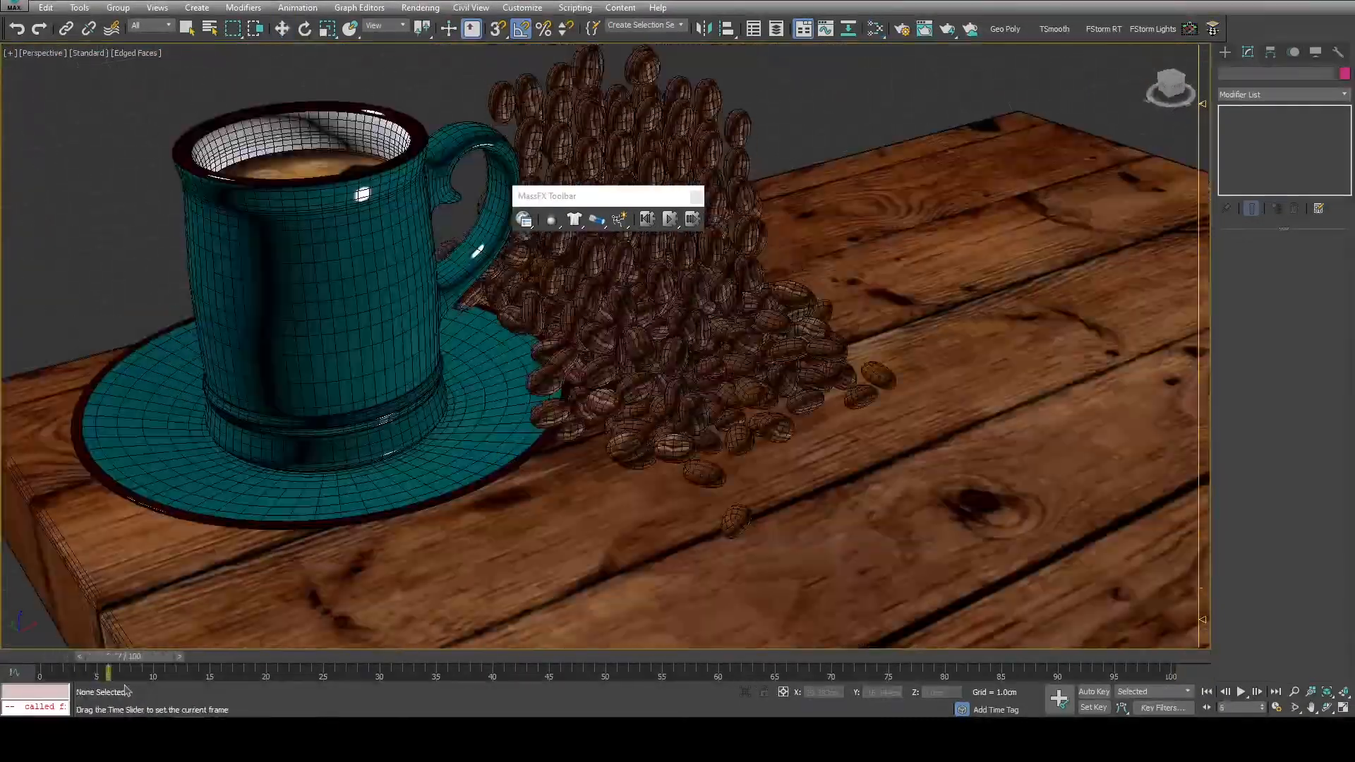
{"action": "left_click_drag", "start_coordinate": [184, 674], "coordinate": [1185, 695]}
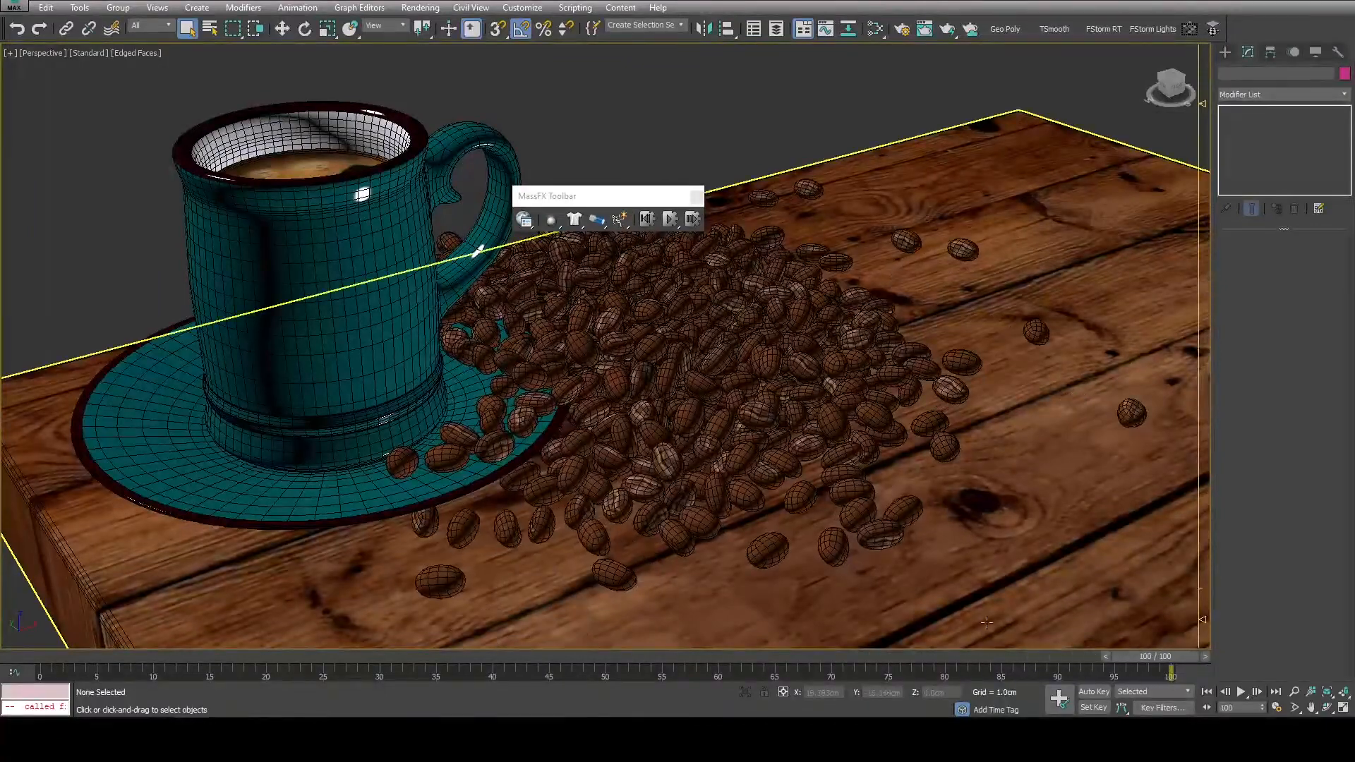
{"action": "middle_click_drag", "start_coordinate": [819, 491], "coordinate": [819, 529], "text": "alt"}
{"action": "middle_click_drag", "start_coordinate": [819, 530], "coordinate": [917, 536]}
{"action": "left_click", "coordinate": [695, 198]}
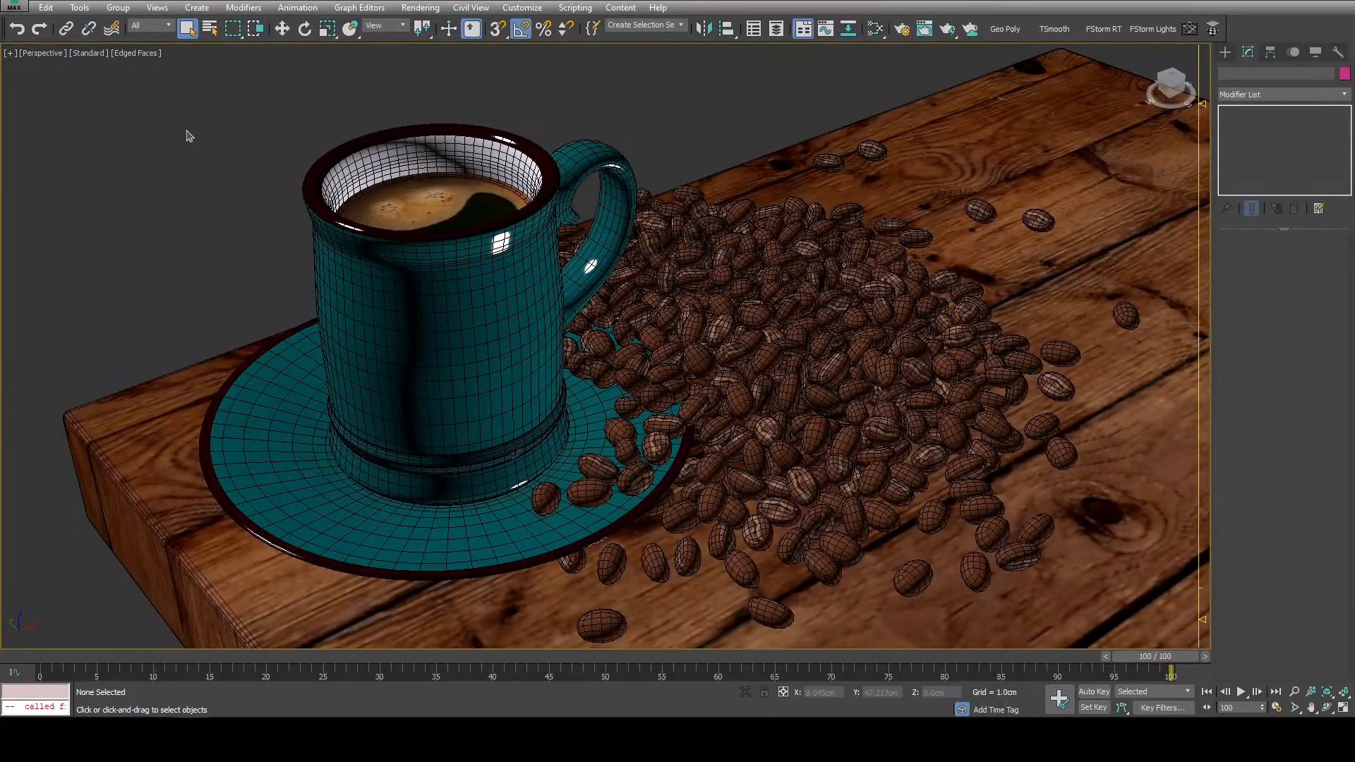
Open the Render Setup dialog for the FStormRender renderer.
{"action": "left_click", "coordinate": [359, 8]}
{"action": "left_click", "coordinate": [434, 72]}
{"action": "mouse_move", "coordinate": [464, 685]}
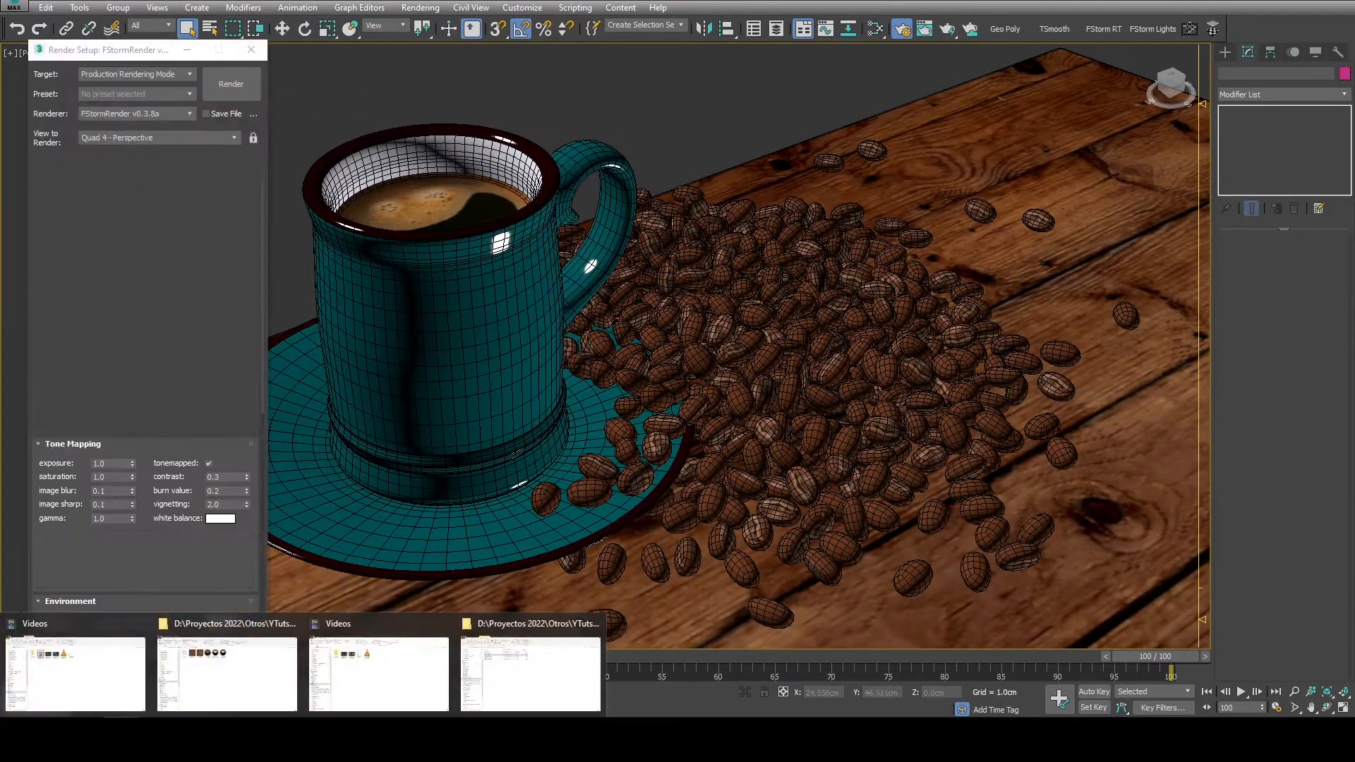
{"action": "left_click", "coordinate": [48, 163]}
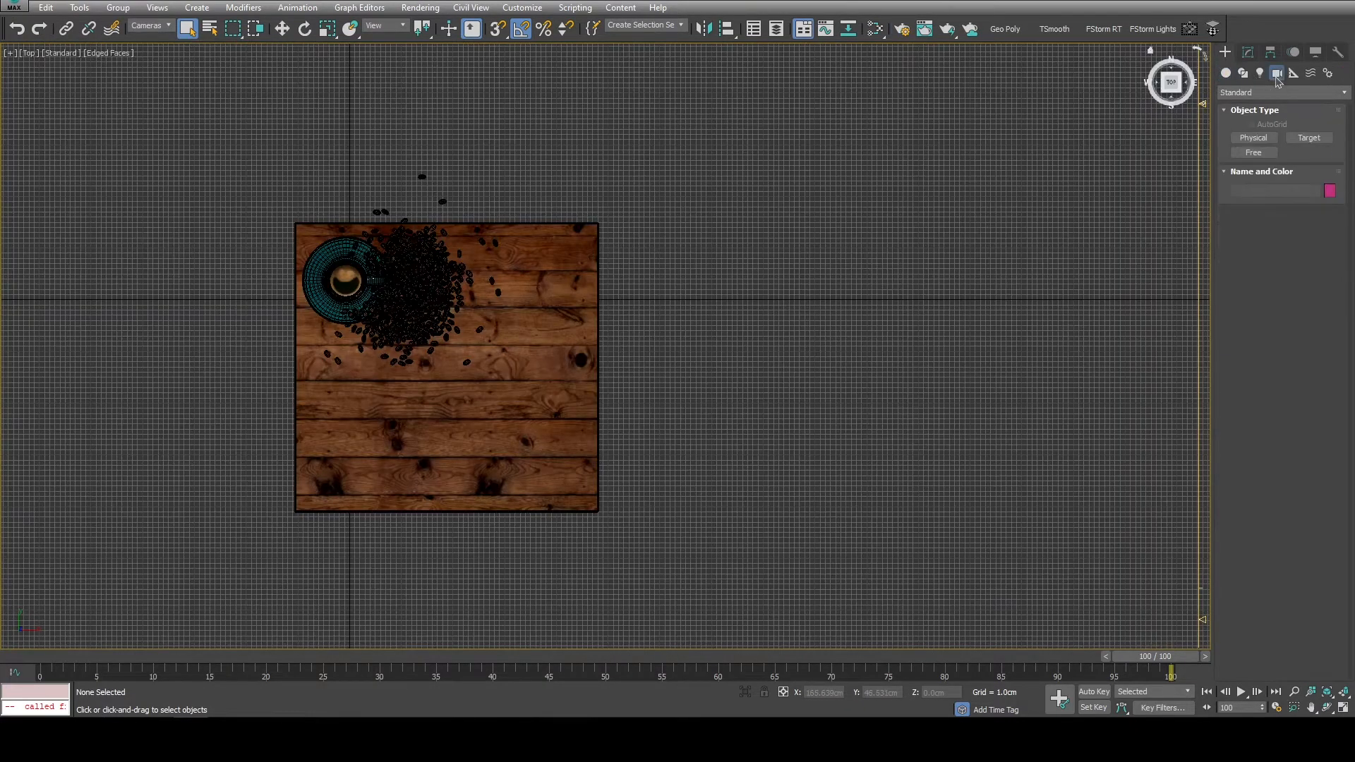
Place an FStormCamera off the tabletop's near-left corner in the top view and aim it at the coffee beans beside the mug.
{"action": "left_click", "coordinate": [1256, 93]}
{"action": "left_click", "coordinate": [1234, 120]}
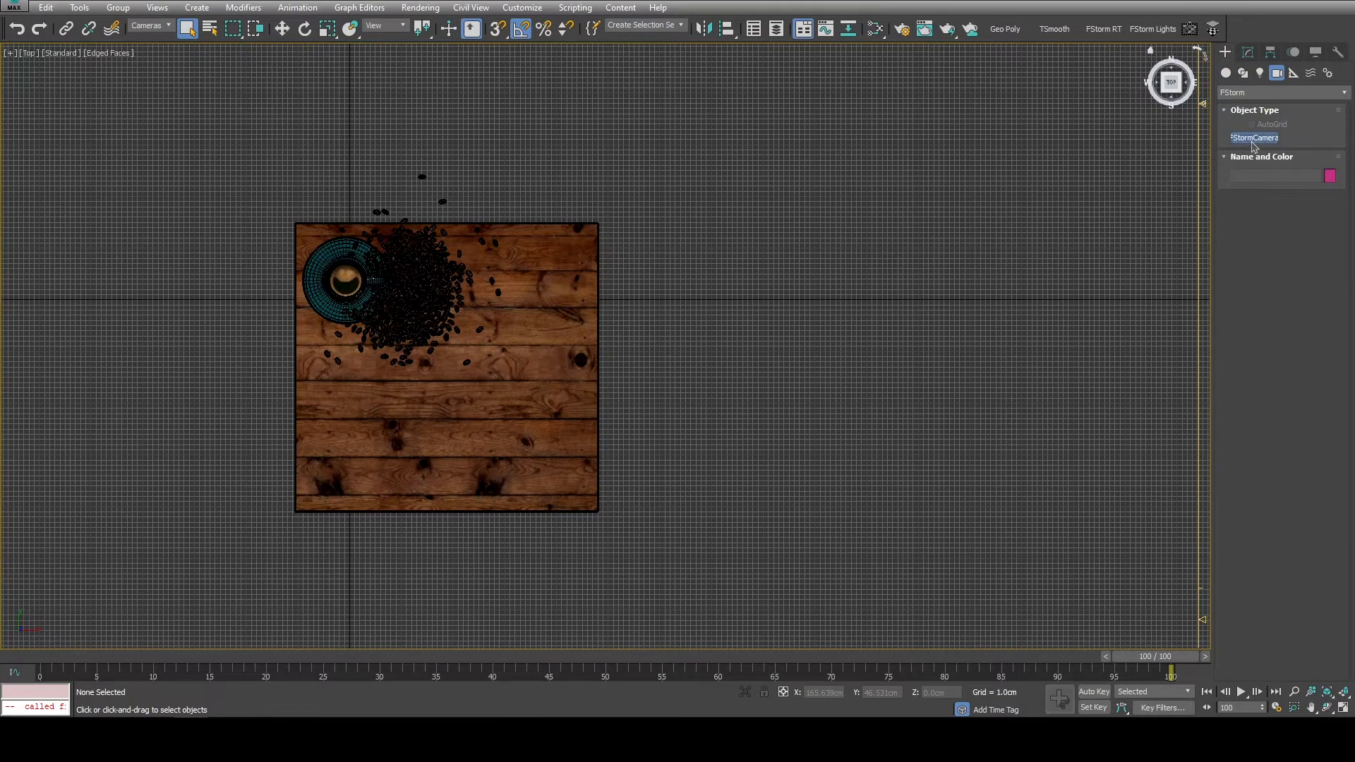
{"action": "left_click", "coordinate": [1254, 137]}
{"action": "left_click_drag", "start_coordinate": [189, 570], "coordinate": [395, 275]}
Configure the viewport layout as two side-by-side views showing FStormCamera_001 and Top.
{"action": "left_click", "coordinate": [118, 7]}
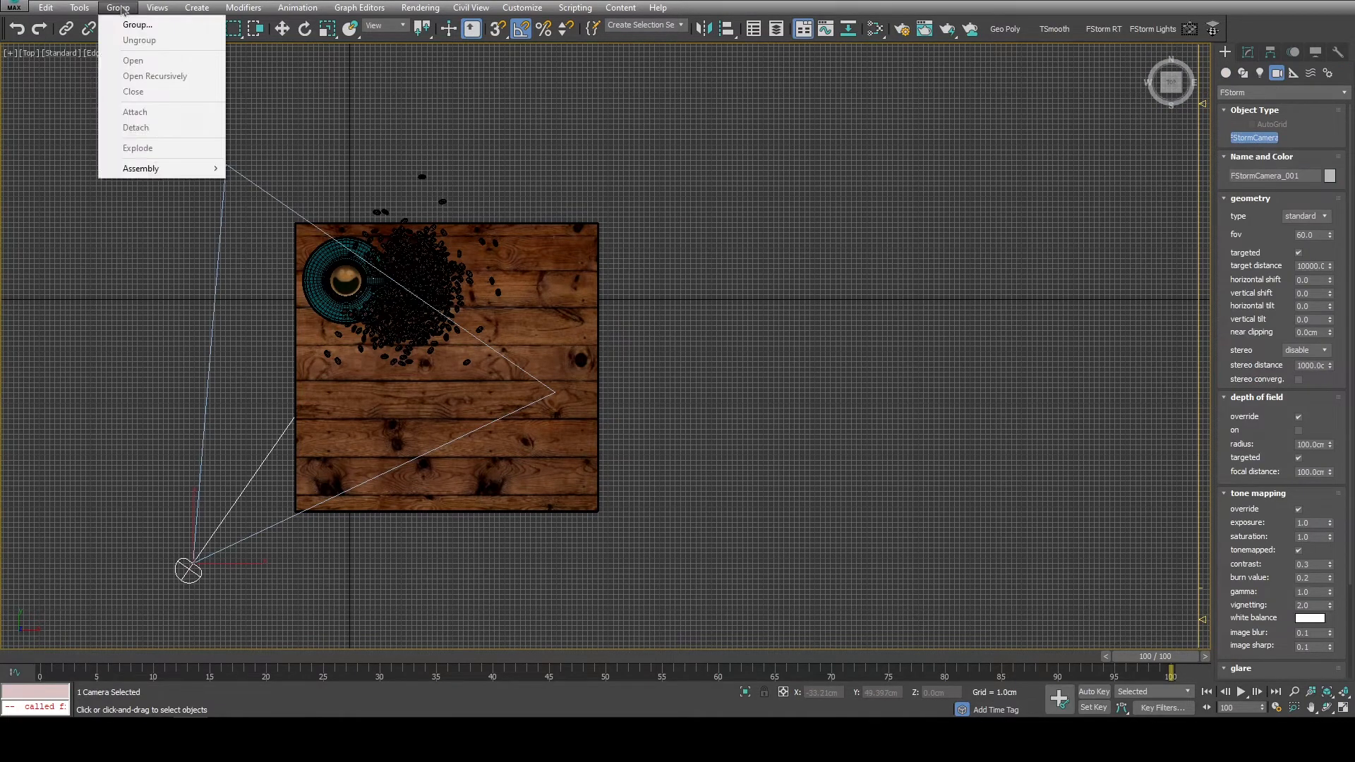
{"action": "left_click", "coordinate": [184, 62]}
{"action": "left_click", "coordinate": [615, 186]}
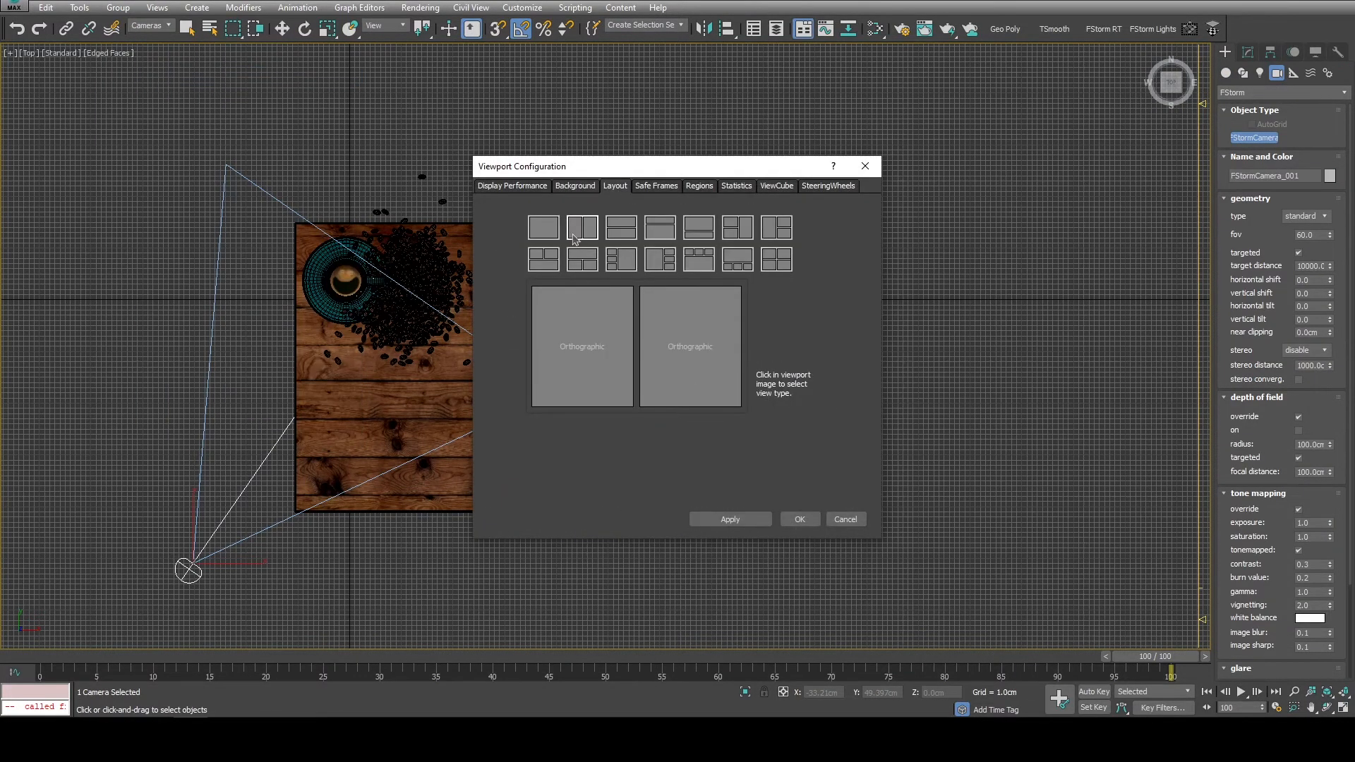
{"action": "left_click", "coordinate": [572, 322]}
{"action": "left_click", "coordinate": [600, 333]}
{"action": "left_click", "coordinate": [688, 347]}
{"action": "left_click", "coordinate": [720, 449]}
{"action": "left_click", "coordinate": [755, 524]}
{"action": "left_click", "coordinate": [800, 520]}
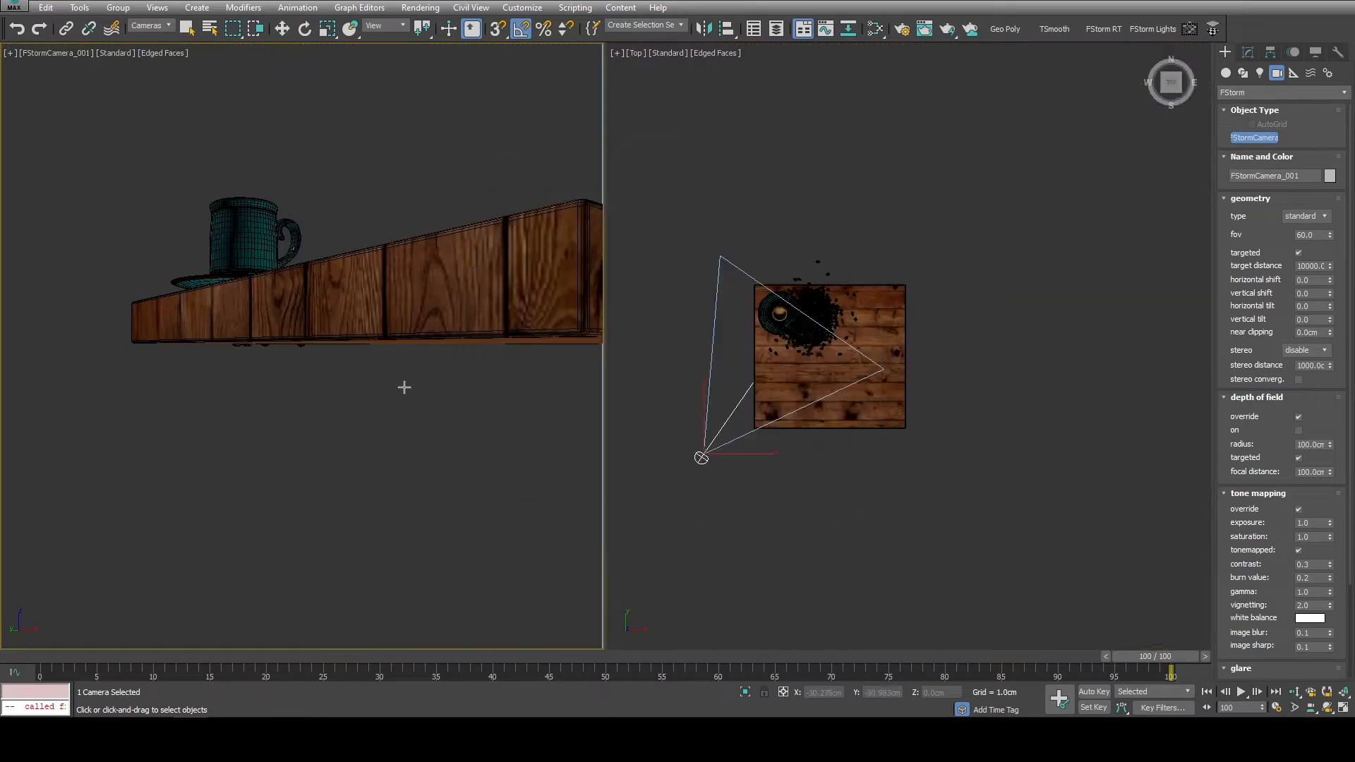
Show the safe frame in the camera view and pan the camera to place the mug and tabletop inside it.
{"action": "key", "text": "shift+f"}
{"action": "middle_click_drag", "start_coordinate": [399, 396], "coordinate": [289, 564]}
{"action": "middle_click", "coordinate": [666, 534]}
In the front view, lower the camera target to the beans on the tabletop beside the mug.
{"action": "key", "text": "f"}
{"action": "scroll", "coordinate": [721, 494], "scroll_direction": "down", "scroll_amount": 5}
{"action": "middle_click_drag", "start_coordinate": [725, 494], "coordinate": [812, 470]}
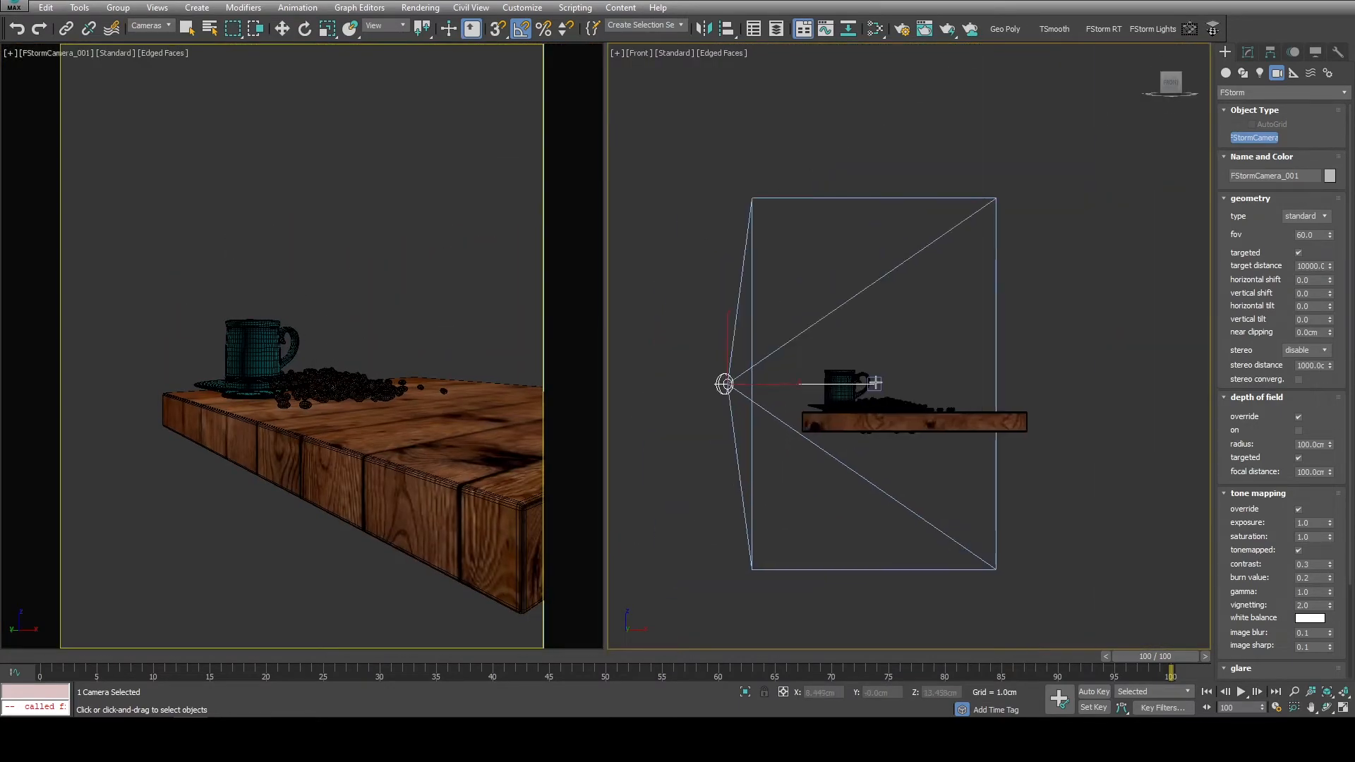
{"action": "left_click", "coordinate": [875, 383]}
{"action": "key", "text": "w"}
{"action": "scroll", "coordinate": [877, 386], "scroll_direction": "up", "scroll_amount": 2}
{"action": "left_click_drag", "start_coordinate": [895, 358], "coordinate": [878, 400]}
{"action": "scroll", "coordinate": [807, 433], "scroll_direction": "down", "scroll_amount": 4}
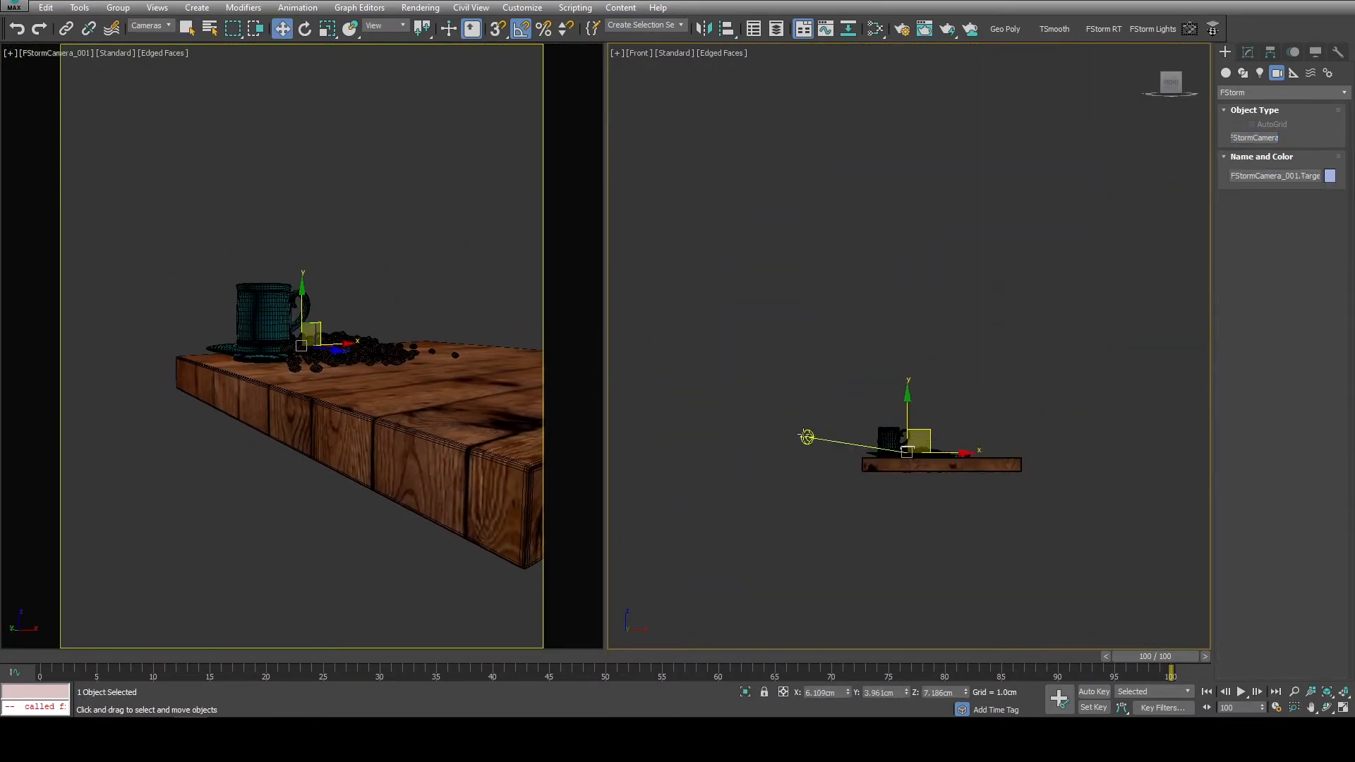
Raise the camera well above the tabletop in the front view and set its fov to about 16.2.
{"action": "left_click_drag", "start_coordinate": [807, 432], "coordinate": [807, 348]}
{"action": "left_click", "coordinate": [1248, 51]}
{"action": "left_click_drag", "start_coordinate": [1330, 278], "coordinate": [1329, 345]}
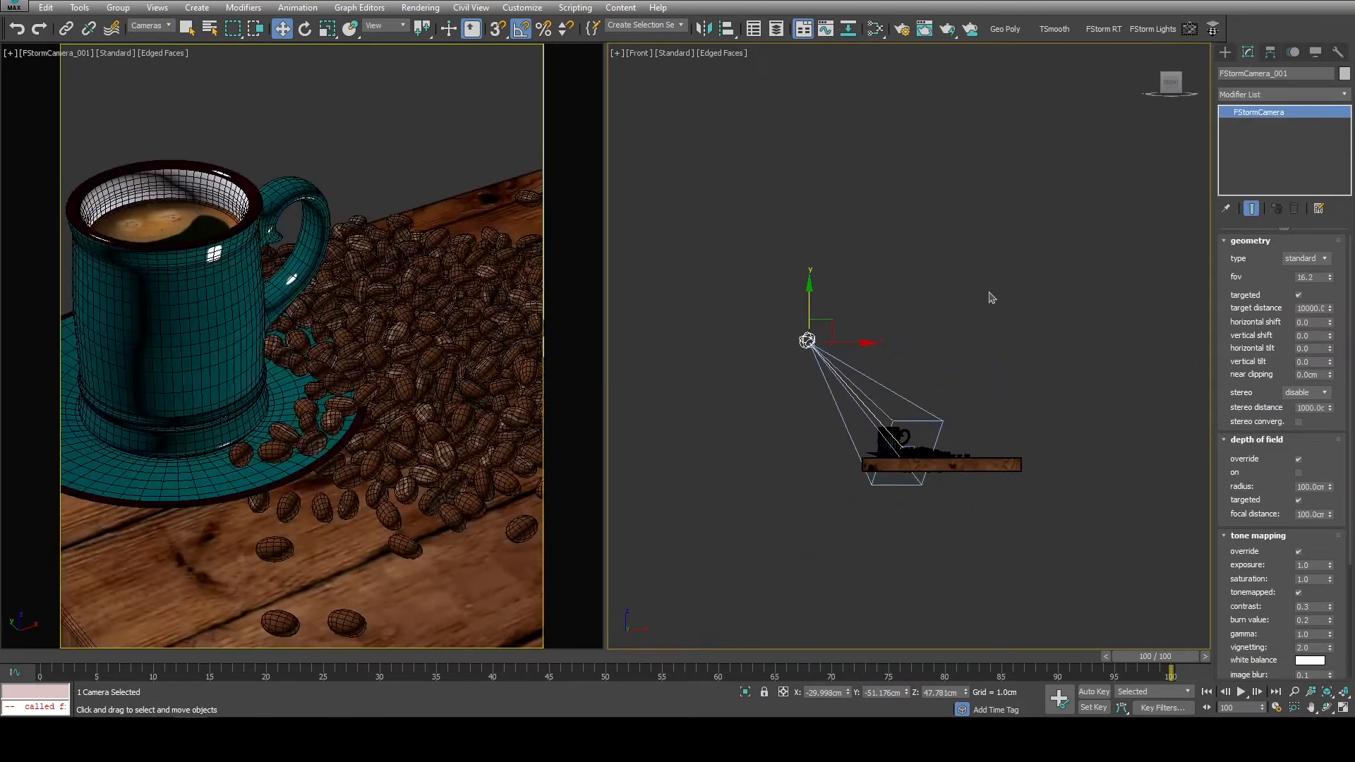
Reposition the camera in the top view and pan the camera view to frame the mug, saucer and beans.
{"action": "middle_click_drag", "start_coordinate": [988, 297], "coordinate": [1030, 348]}
{"action": "key", "text": "t"}
{"action": "left_click_drag", "start_coordinate": [742, 438], "coordinate": [714, 405]}
{"action": "middle_click_drag", "start_coordinate": [786, 457], "coordinate": [799, 470]}
{"action": "middle_click_drag", "start_coordinate": [291, 123], "coordinate": [316, 157]}
Create a box around the whole scene in the top view, about 235 cm long, 299 cm wide and 384 cm high.
{"action": "left_click", "coordinate": [1225, 51]}
{"action": "left_click", "coordinate": [1253, 138]}
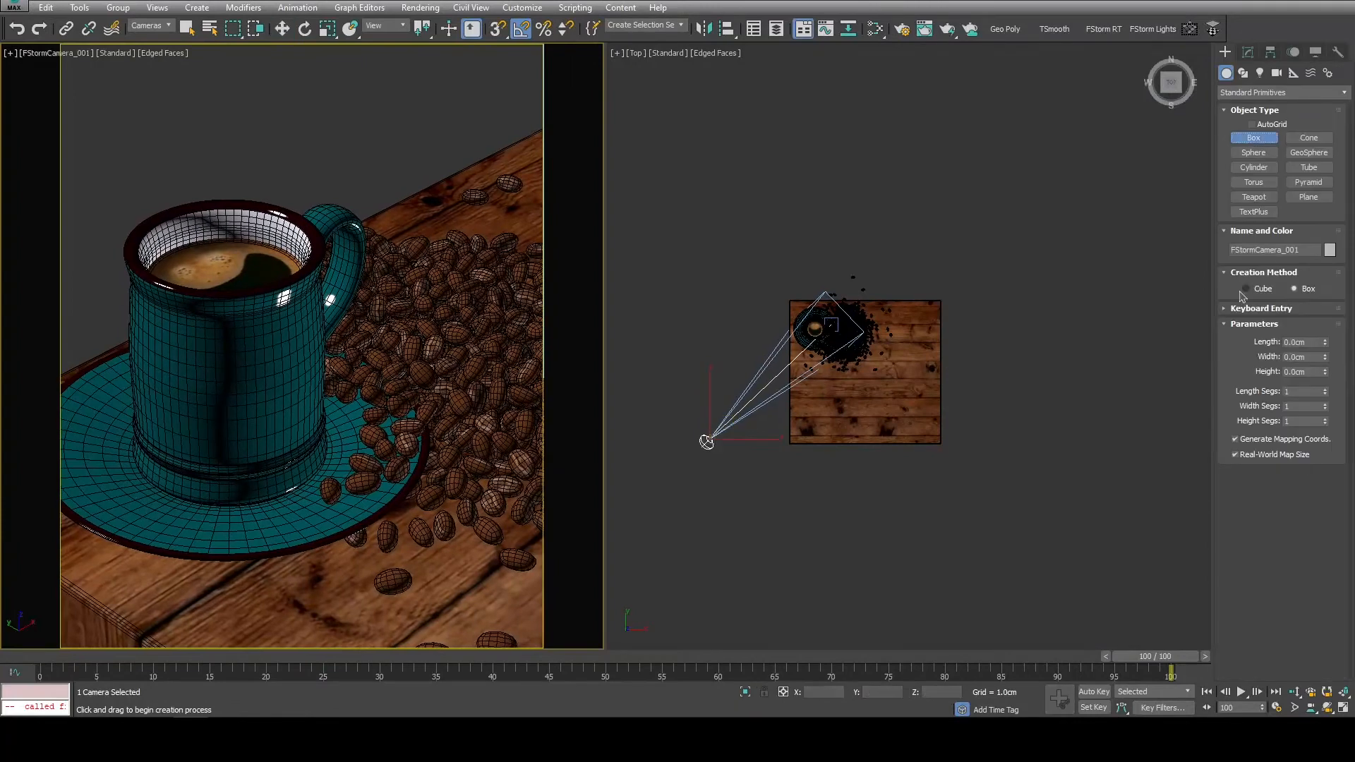
{"action": "scroll", "coordinate": [750, 300], "scroll_direction": "down", "scroll_amount": 4}
{"action": "left_click_drag", "start_coordinate": [705, 254], "coordinate": [979, 469]}
Display the front view as wireframe and lower the box so that its floor lies below the tabletop.
{"action": "key", "text": "f"}
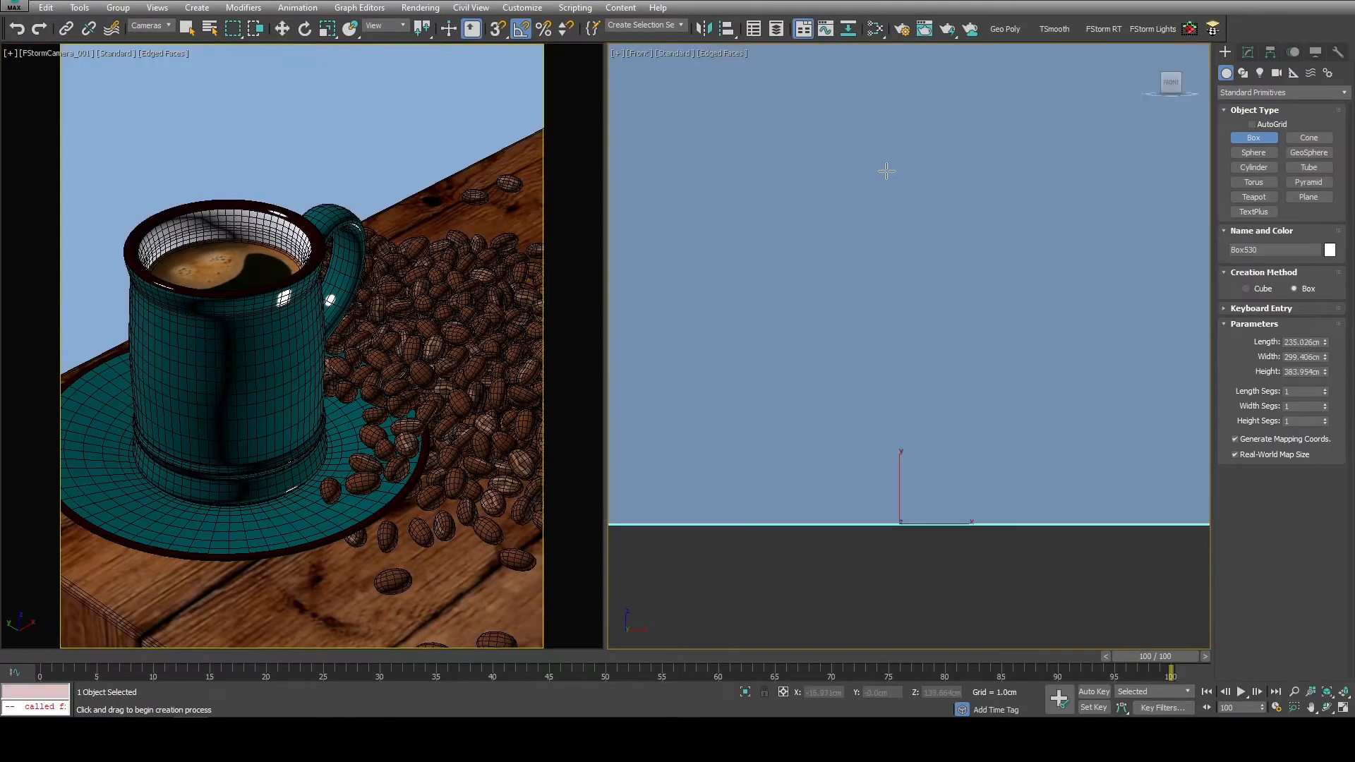
{"action": "key", "text": "F3"}
{"action": "scroll", "coordinate": [886, 177], "scroll_direction": "down", "scroll_amount": 3}
{"action": "key", "text": "w"}
{"action": "left_click_drag", "start_coordinate": [892, 311], "coordinate": [889, 401]}
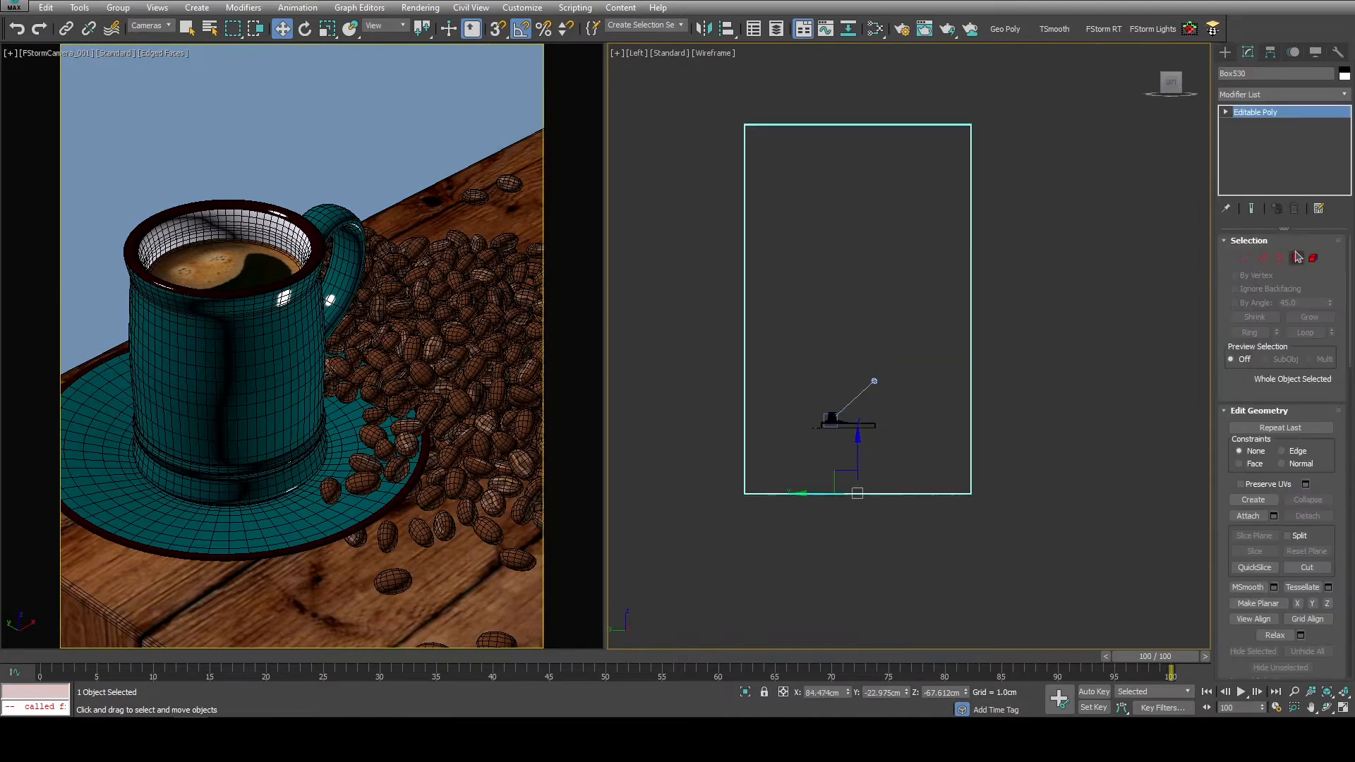
Inset the polygon on the box's left wall to outline a window opening.
{"action": "left_click", "coordinate": [1297, 259]}
{"action": "left_click", "coordinate": [854, 360]}
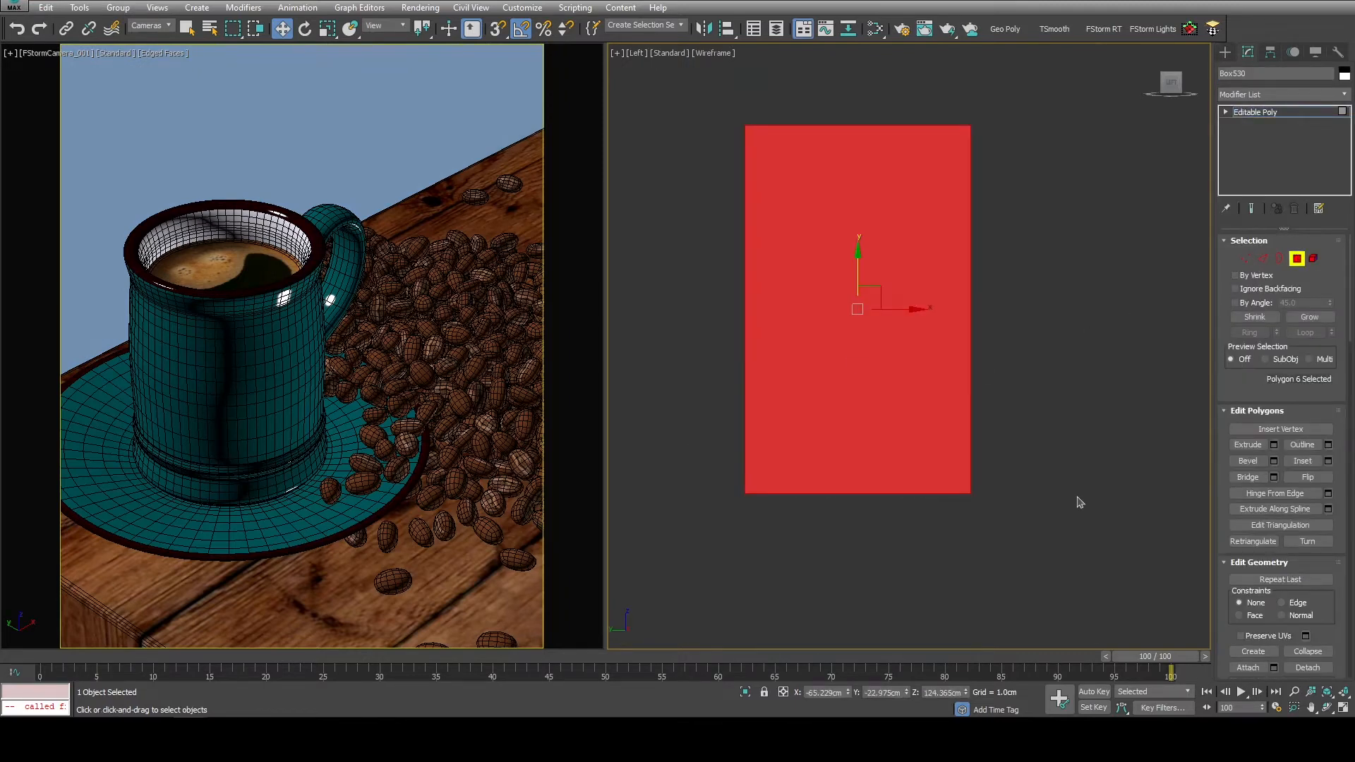
{"action": "left_click", "coordinate": [1328, 462]}
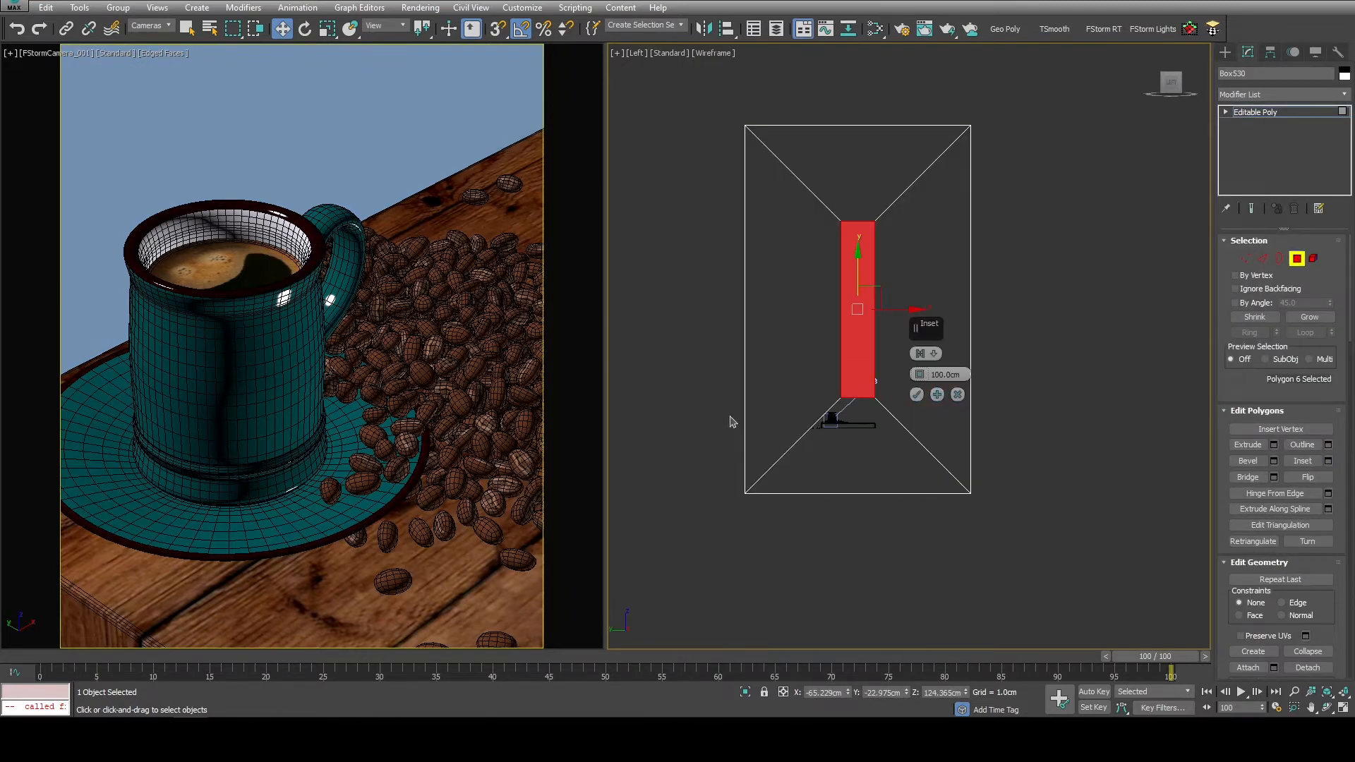
{"action": "left_click_drag", "start_coordinate": [920, 379], "coordinate": [920, 396]}
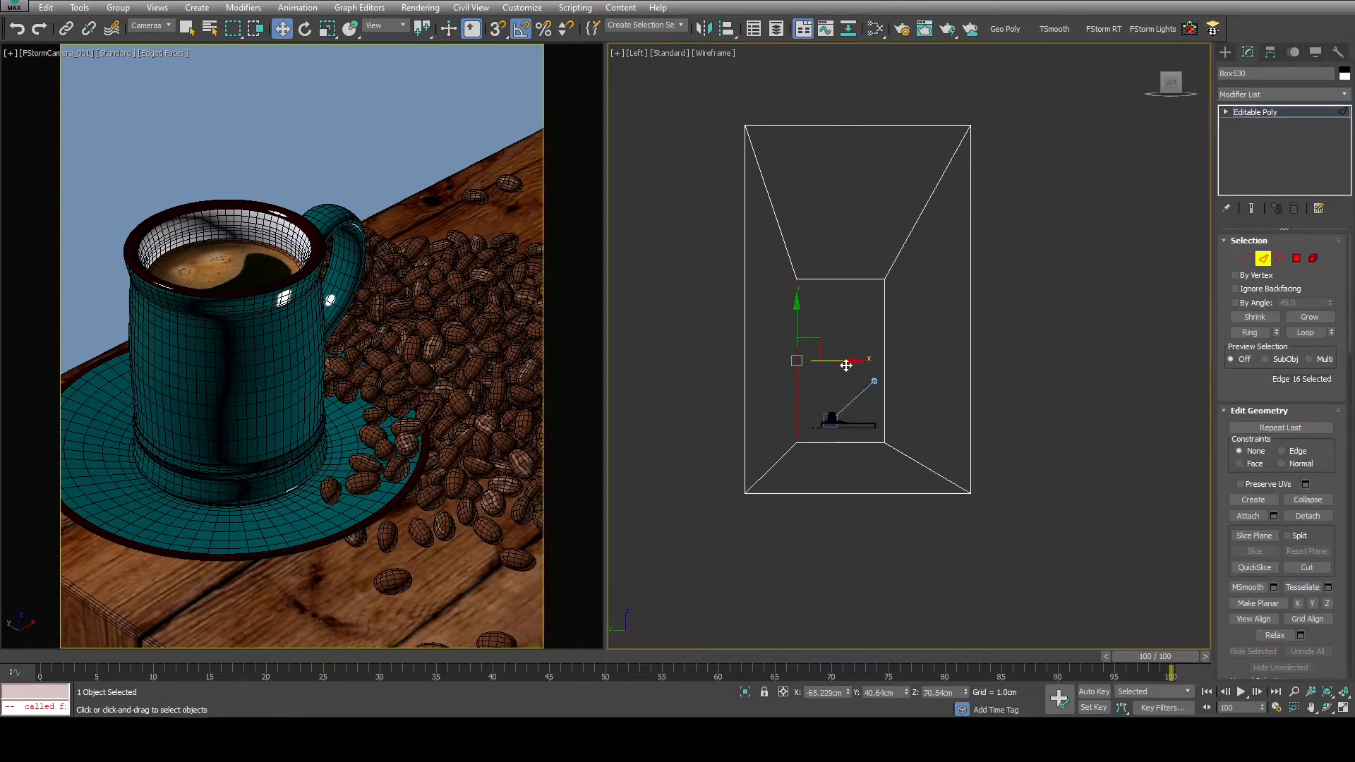
Delete the inset polygon to open a window in the box's left wall.
{"action": "key", "text": "4"}
{"action": "left_click", "coordinate": [850, 318]}
{"action": "key", "text": "Delete"}
Select all of the box's polygons and flip their normals to face inward.
{"action": "middle_click_drag", "start_coordinate": [875, 416], "coordinate": [791, 473], "text": "alt"}
{"action": "key", "text": "ctrl+a"}
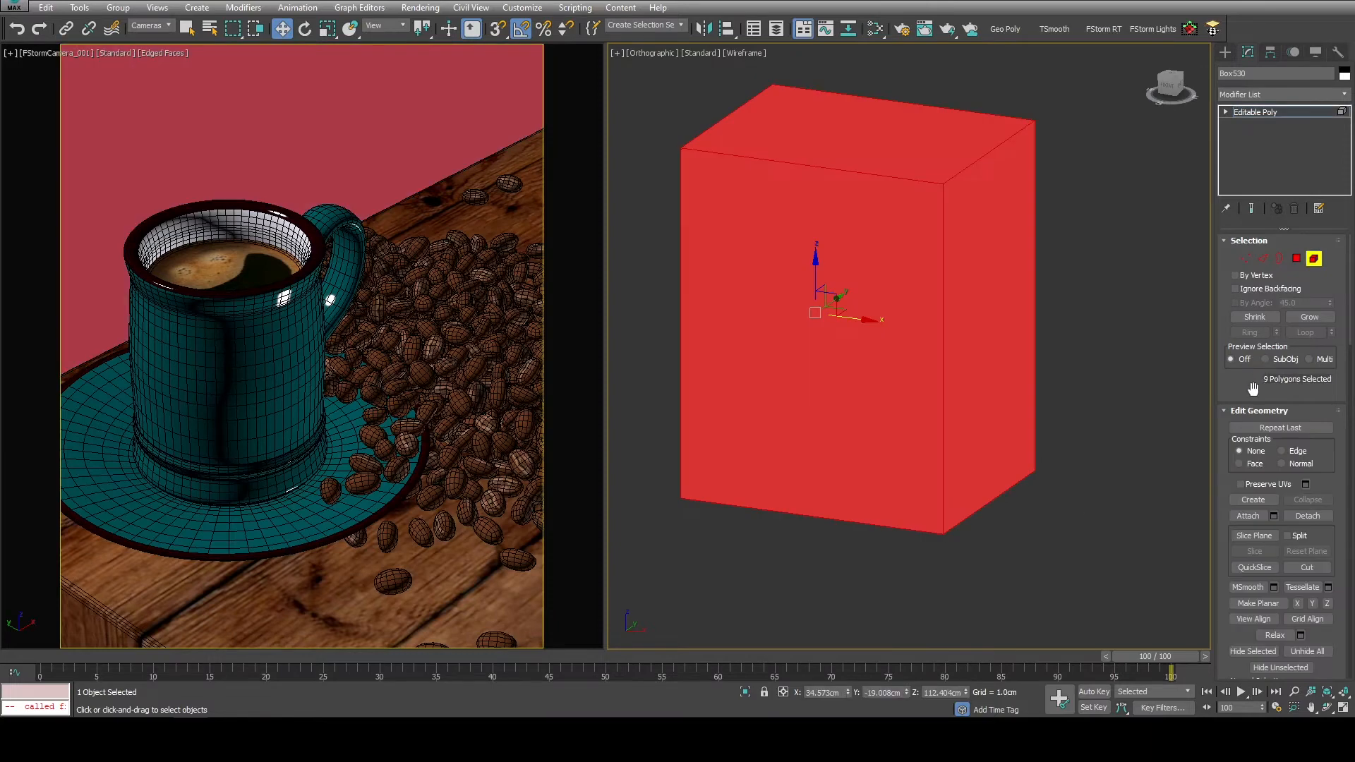
{"action": "scroll", "coordinate": [1293, 561], "scroll_direction": "down", "scroll_amount": 10}
{"action": "left_click", "coordinate": [1308, 493]}
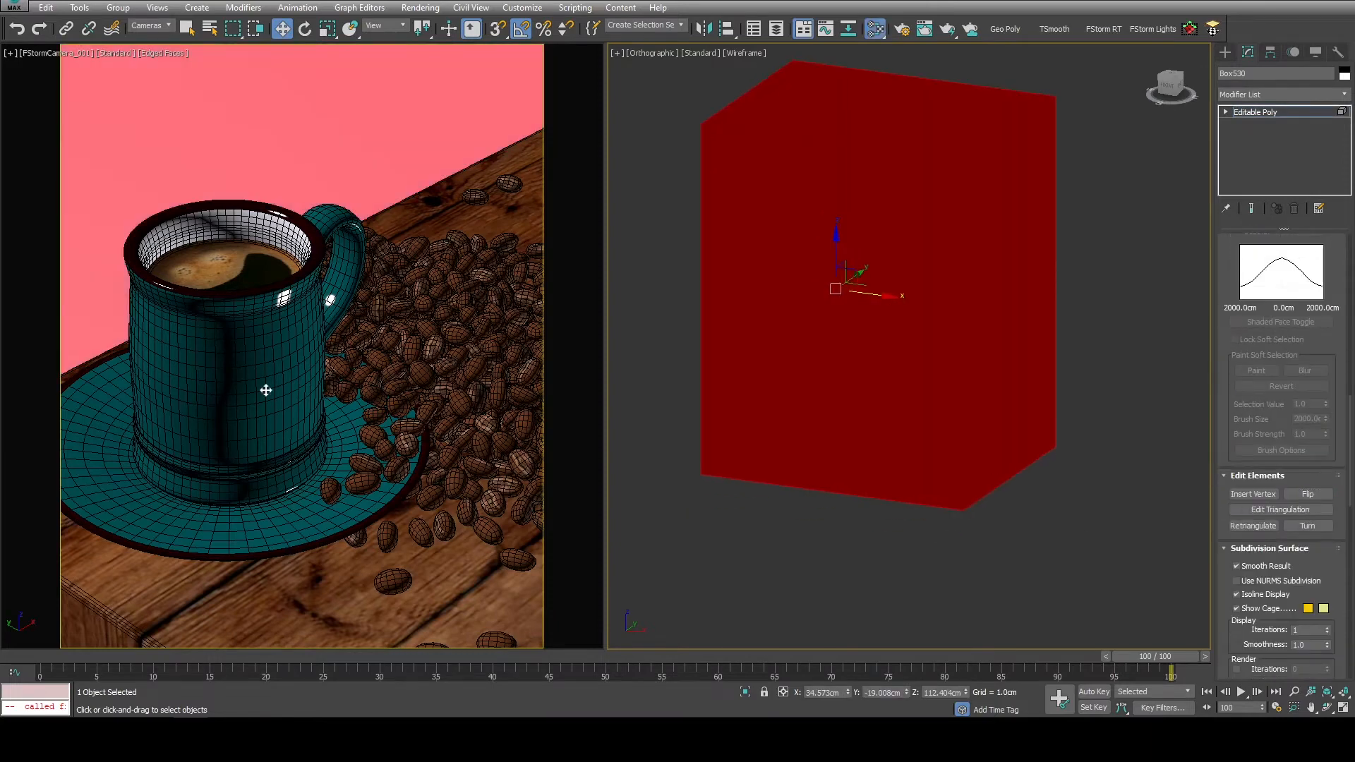
Place an FStormSunLight about 497 cm beyond the window wall in the top view and make it targeted.
{"action": "left_click", "coordinate": [1263, 93]}
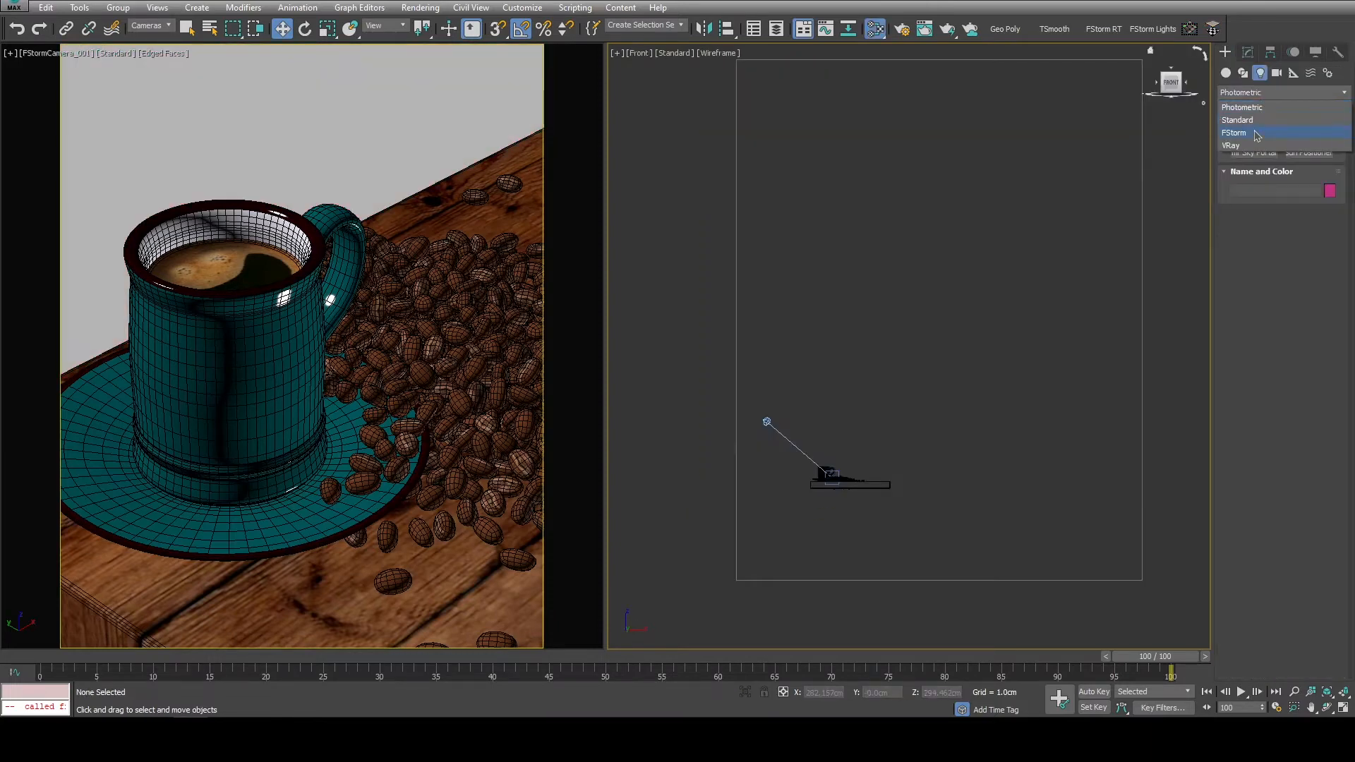
{"action": "left_click", "coordinate": [1256, 134]}
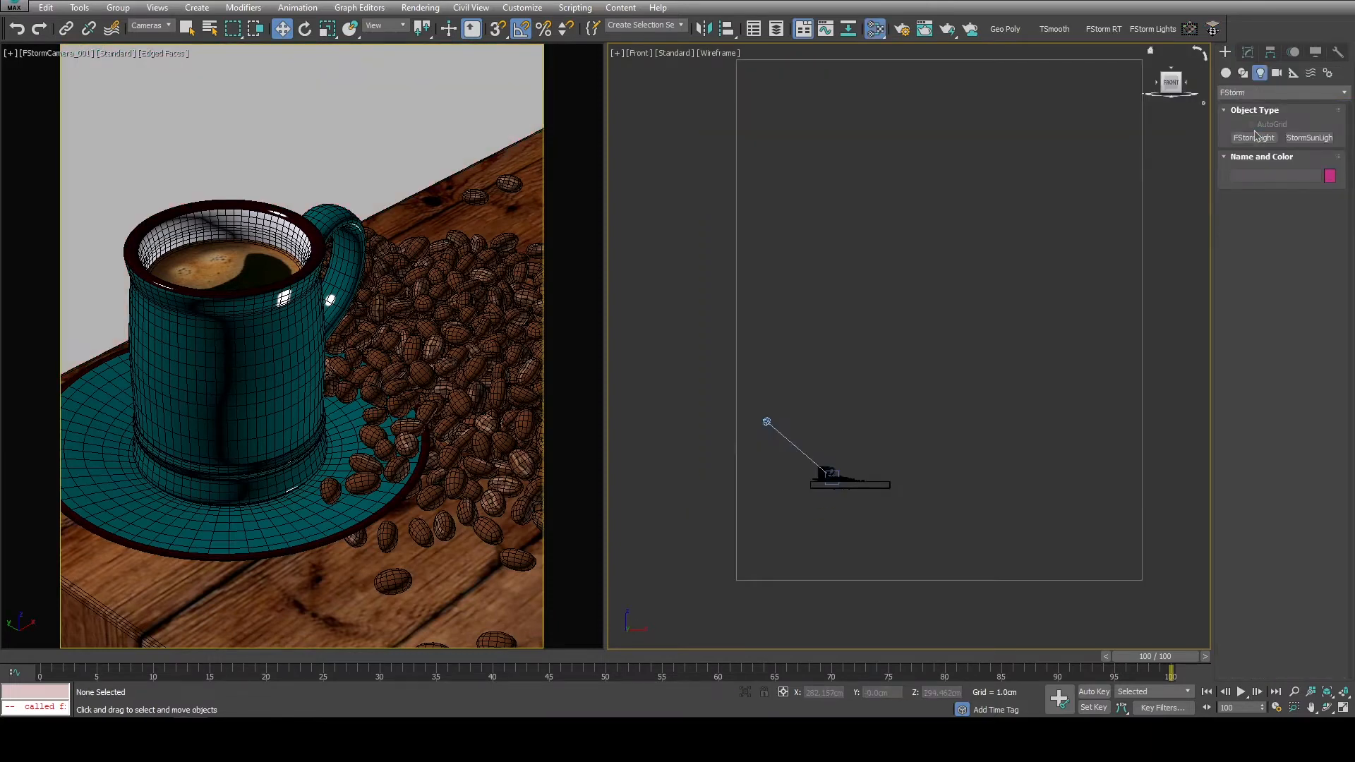
{"action": "left_click", "coordinate": [1308, 137]}
{"action": "left_click_drag", "start_coordinate": [892, 455], "coordinate": [649, 247]}
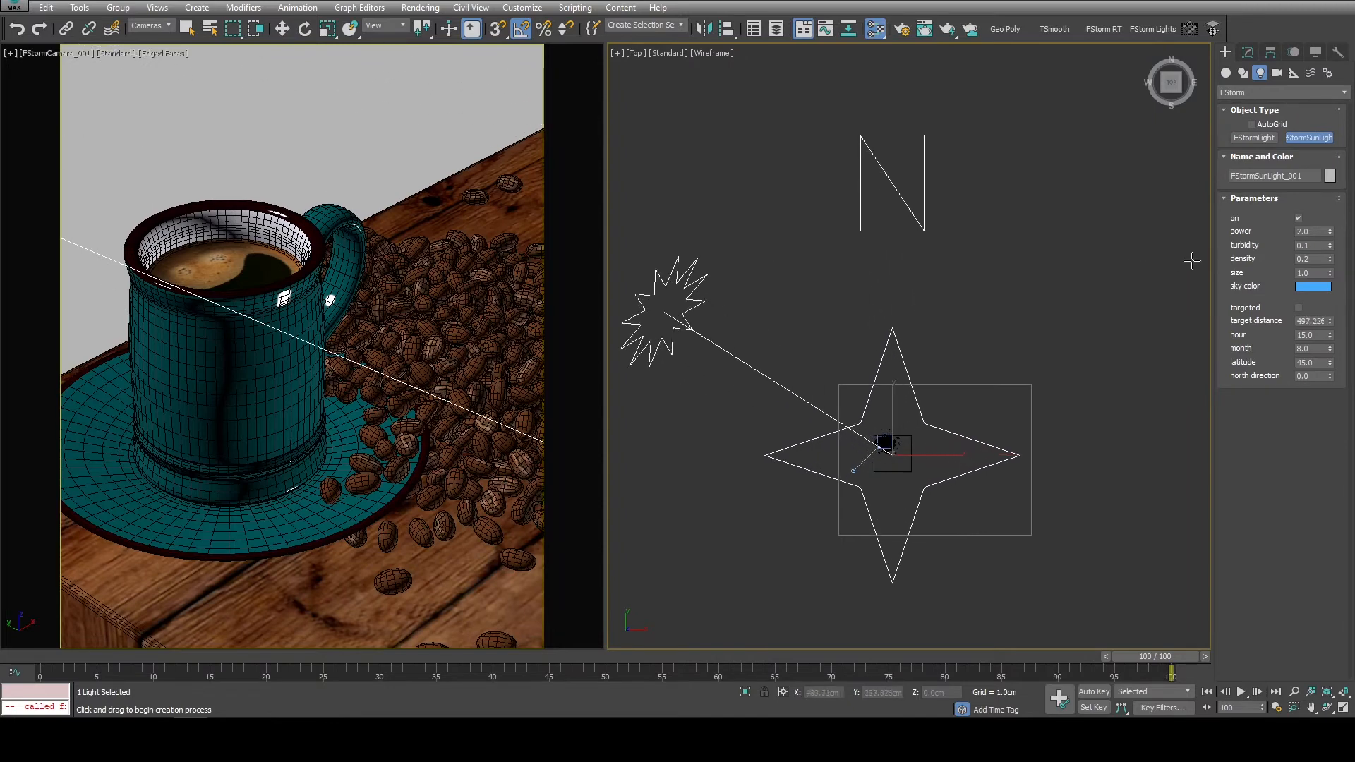
{"action": "left_click", "coordinate": [1298, 309]}
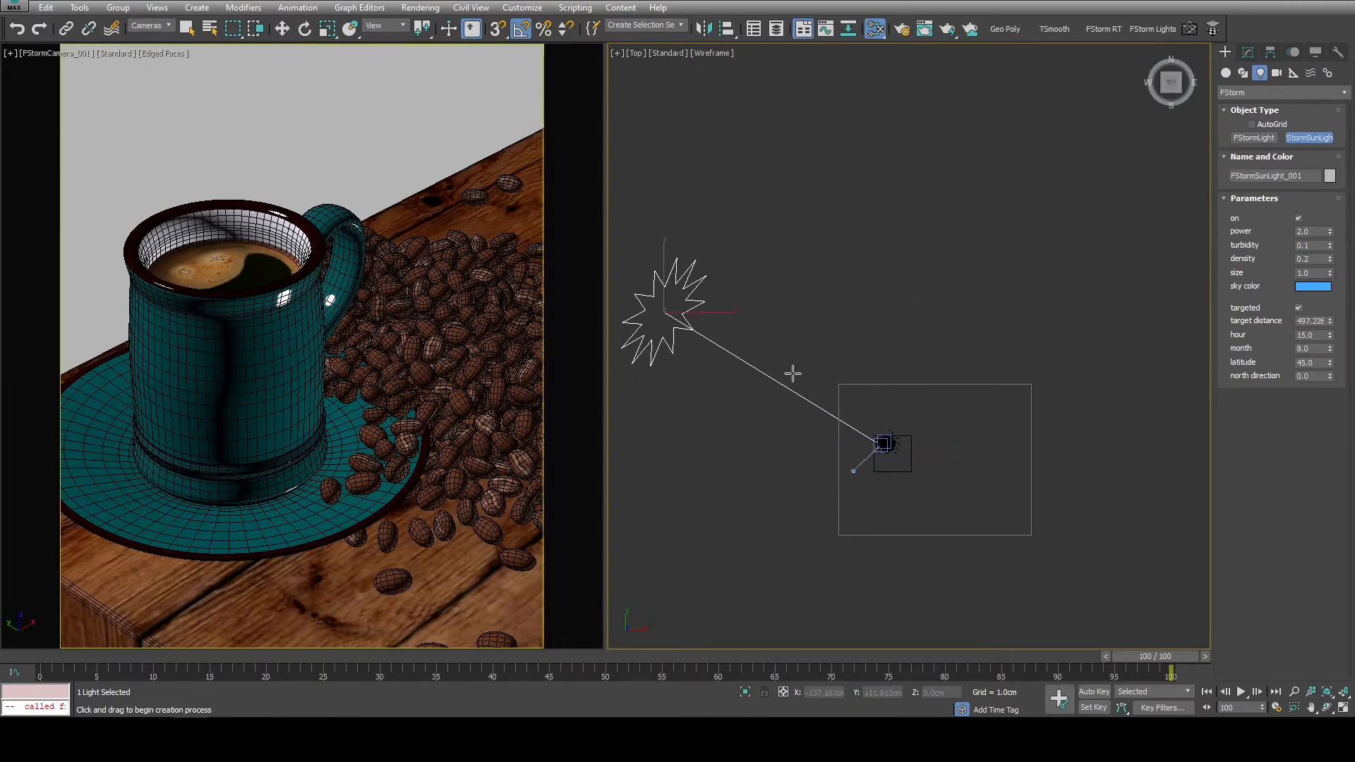
{"action": "middle_click_drag", "start_coordinate": [792, 375], "coordinate": [862, 360]}
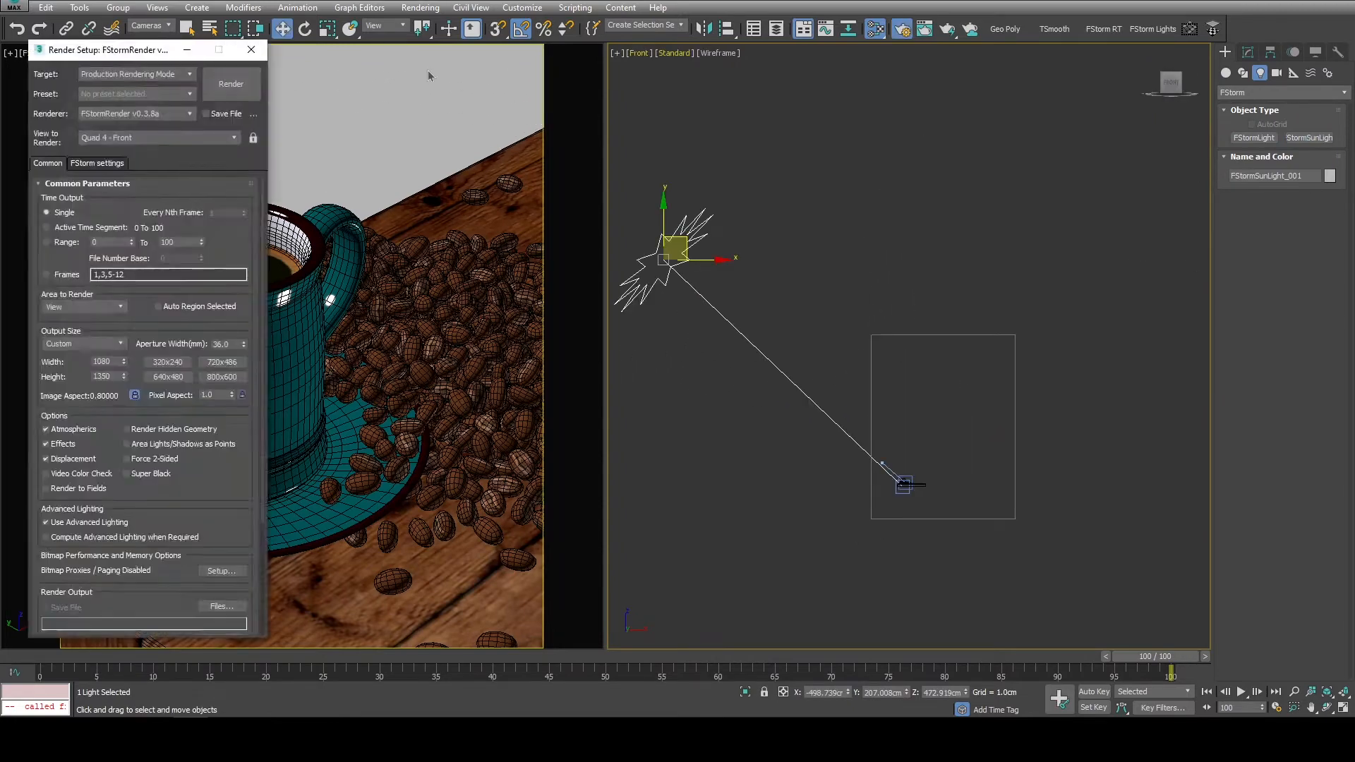
Assign a map to the environment texture in the renderer's FStorm settings.
{"action": "left_click_drag", "start_coordinate": [141, 51], "coordinate": [1031, 51]}
{"action": "left_click", "coordinate": [994, 165]}
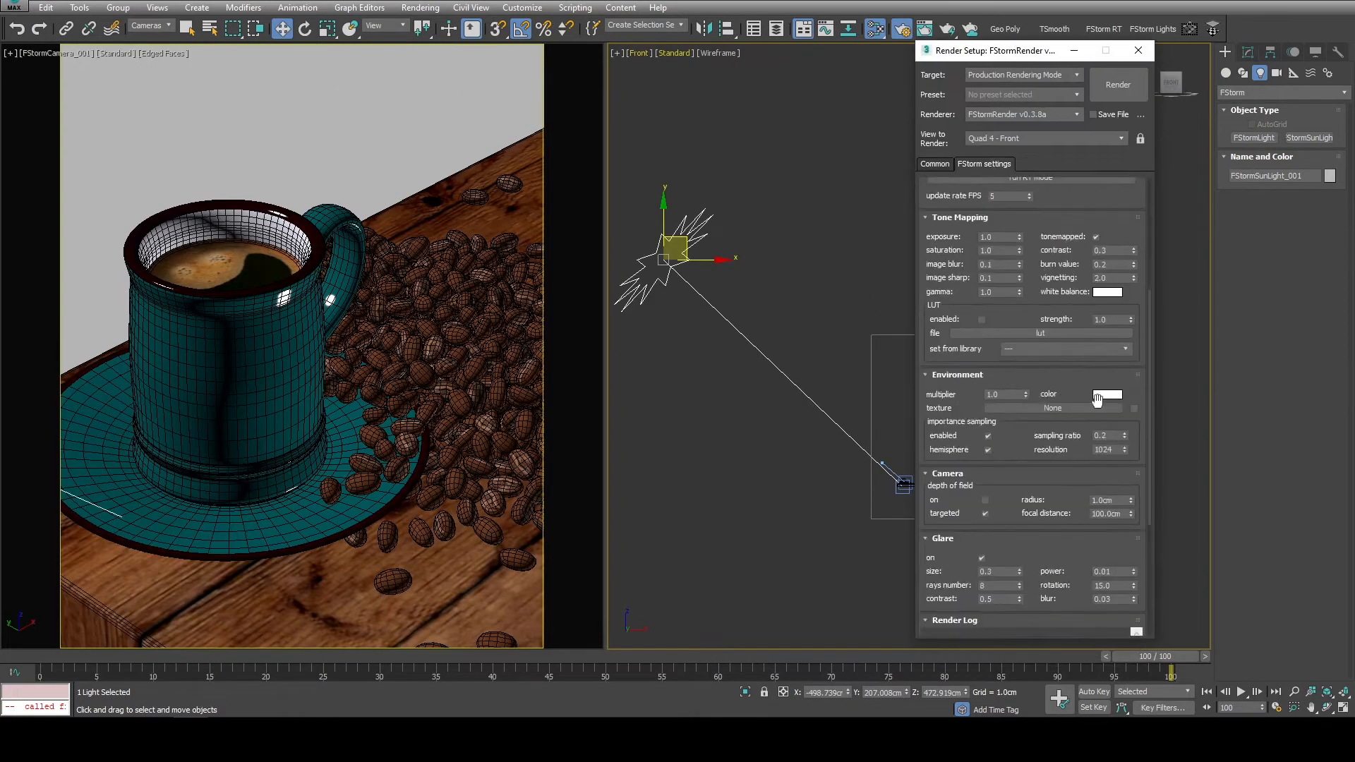
{"action": "left_click", "coordinate": [1052, 407]}
{"action": "double_click", "coordinate": [455, 481]}
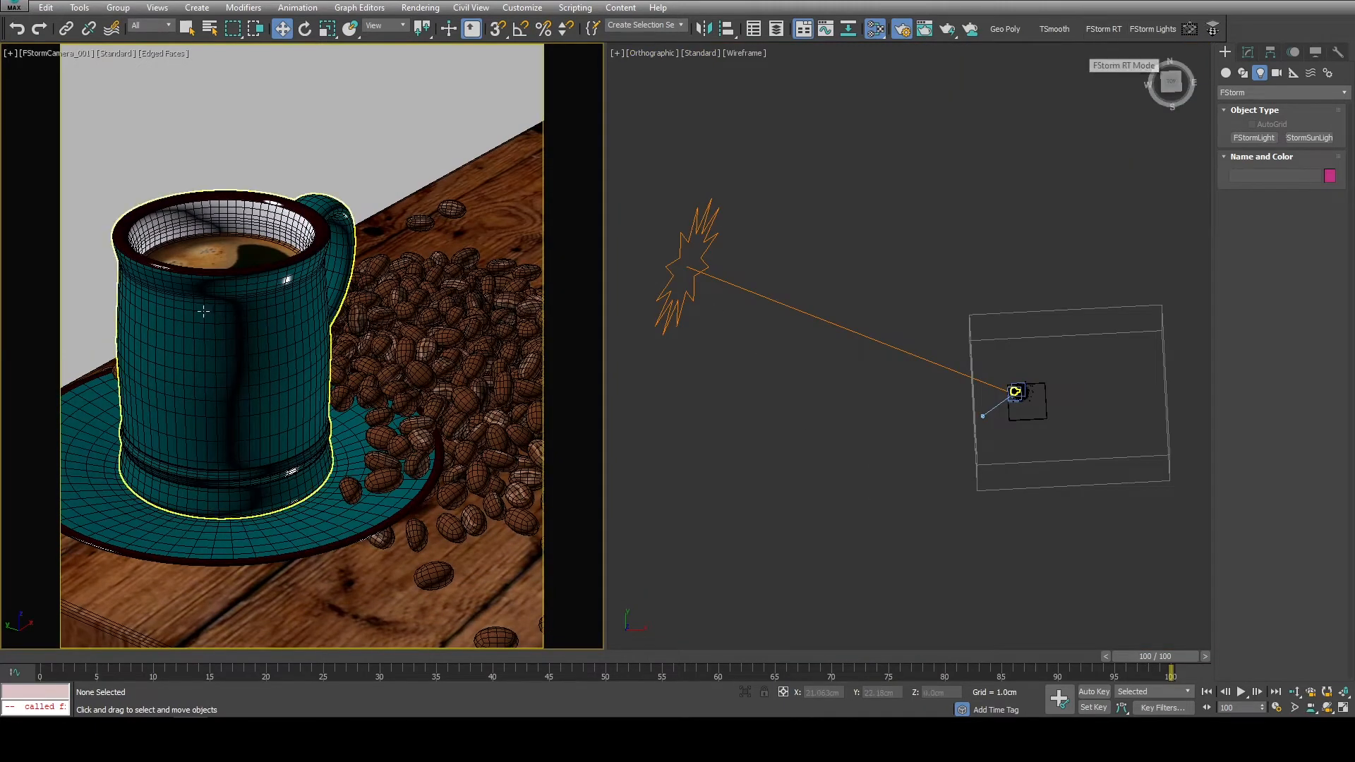
Start the FStorm RT interactive render of the camera view and move the render window over that view.
{"action": "left_click", "coordinate": [219, 339]}
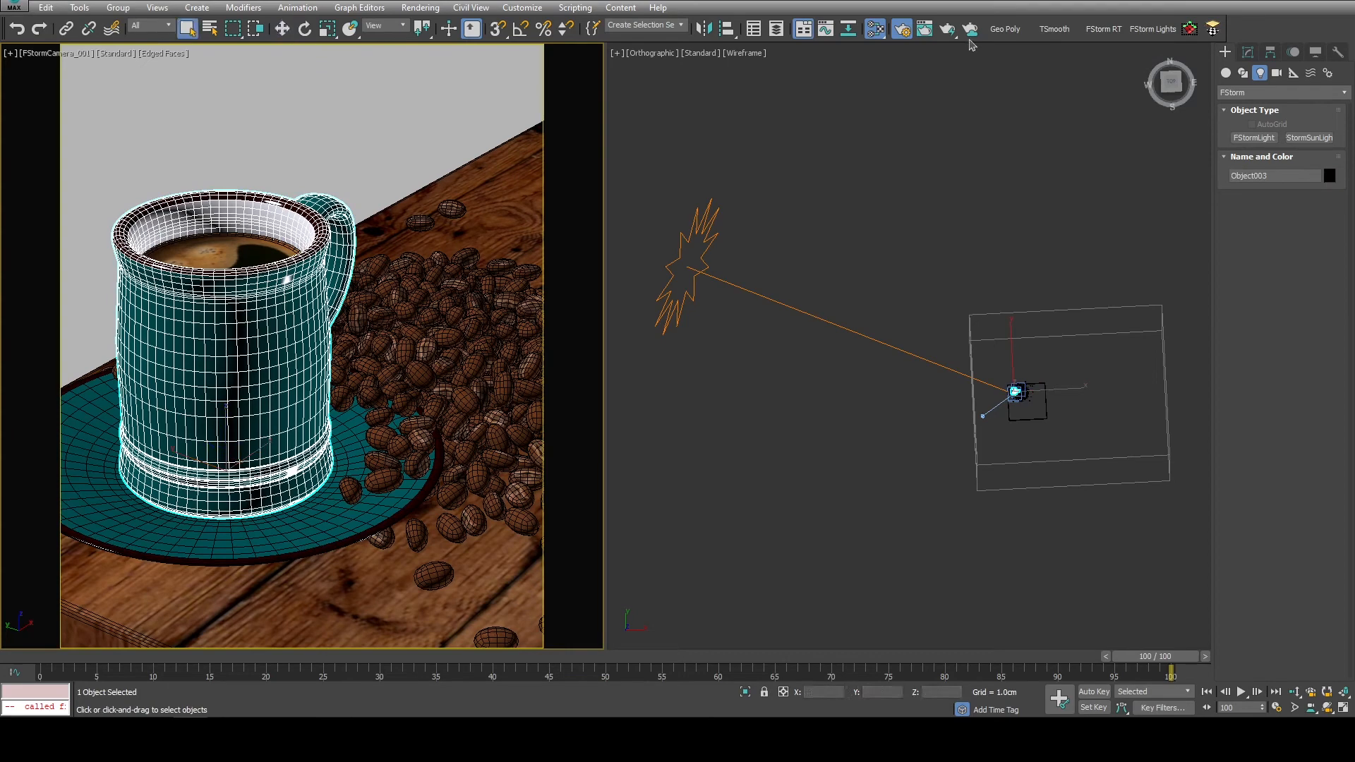
{"action": "left_click", "coordinate": [1103, 29]}
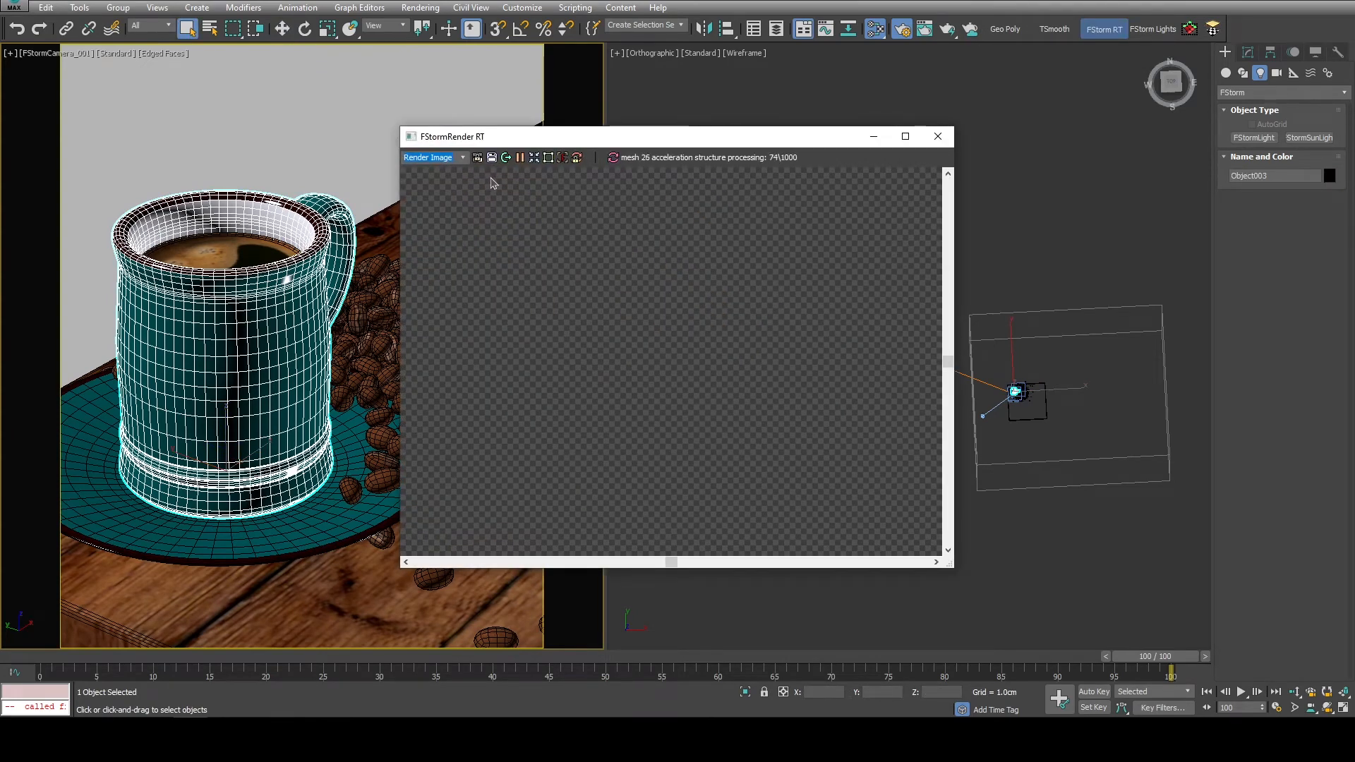
{"action": "left_click_drag", "start_coordinate": [502, 143], "coordinate": [113, 78]}
Select the camera and set its tone mapping saturation to 0.8 and contrast to 0.275.
{"action": "scroll", "coordinate": [1052, 381], "scroll_direction": "up", "scroll_amount": 5}
{"action": "left_click", "coordinate": [1051, 378]}
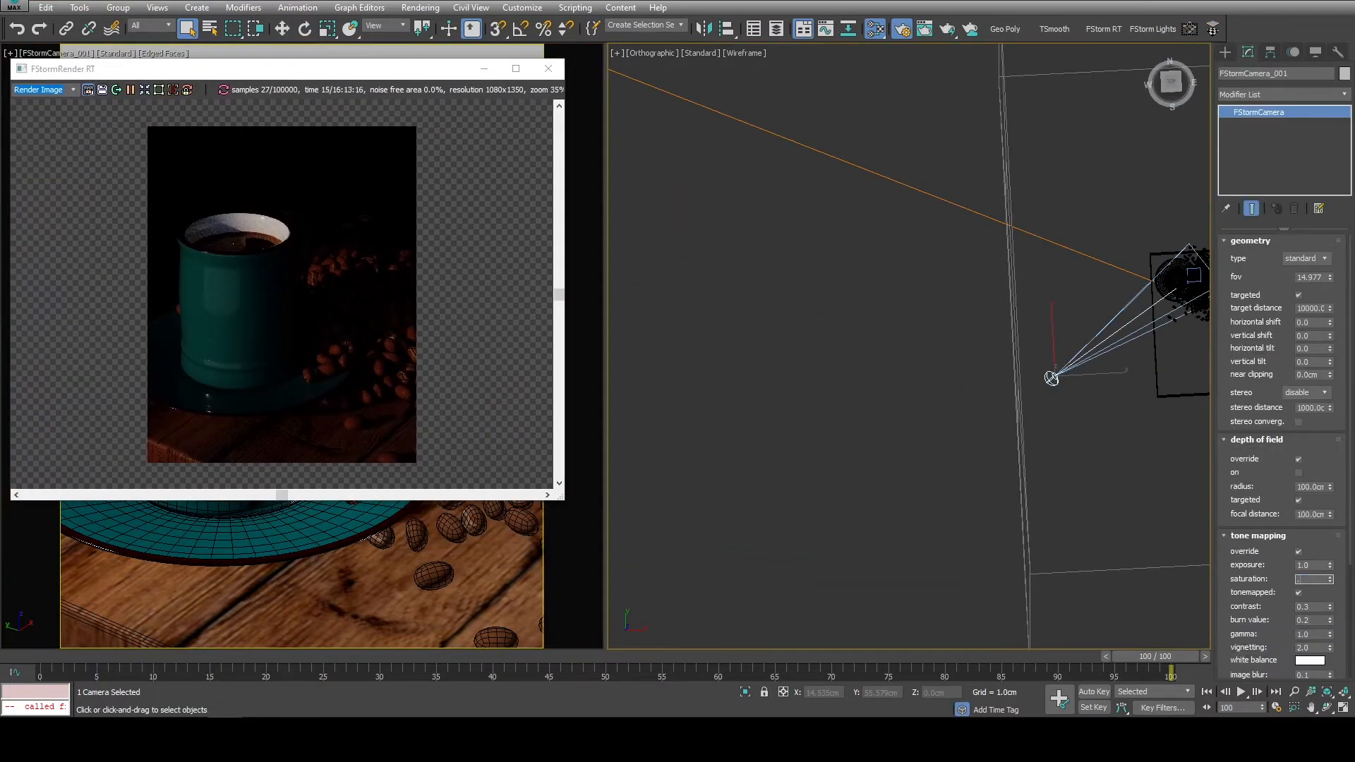
{"action": "type", "text": "0.8"}
{"action": "key", "text": "Return"}
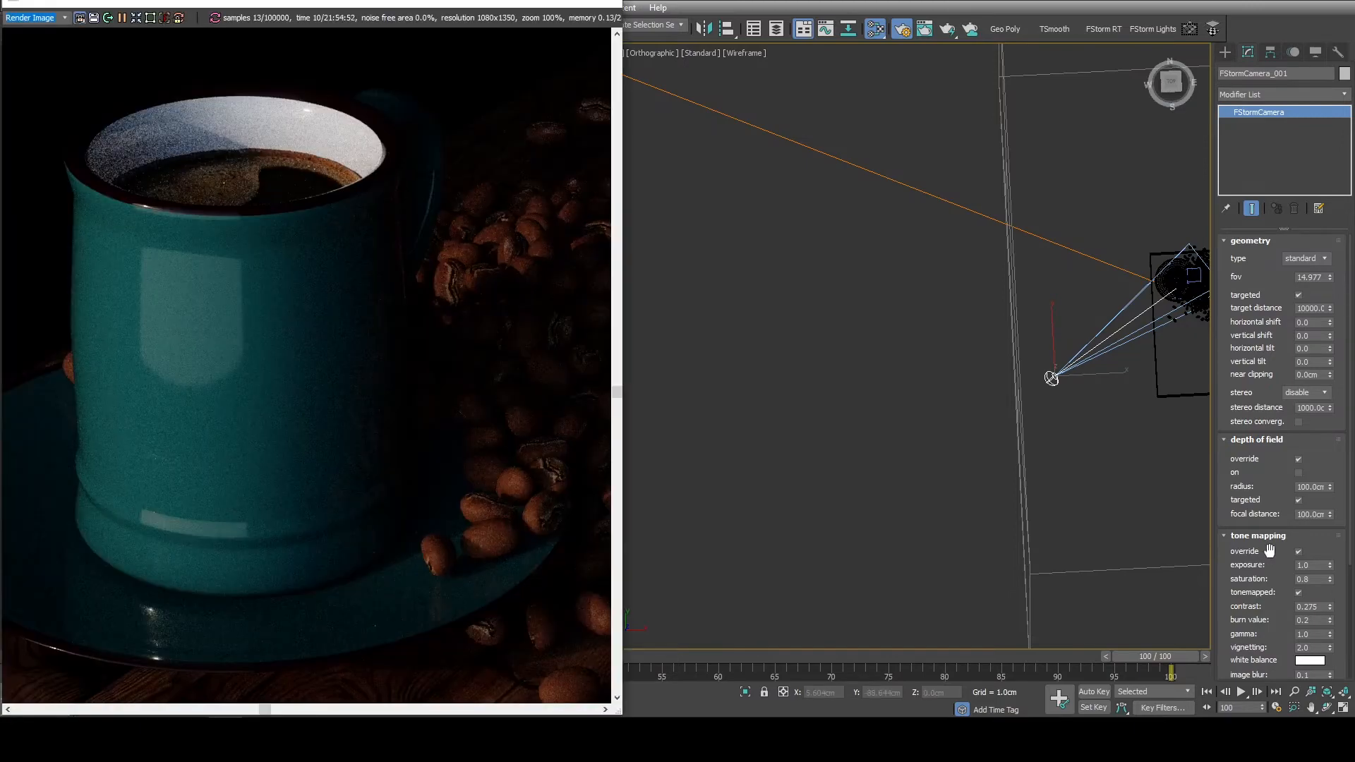
Set the FStormSunLight's power to 5.0 and check the mug and beans in the render.
{"action": "scroll", "coordinate": [988, 381], "scroll_direction": "down", "scroll_amount": 5}
{"action": "left_click", "coordinate": [676, 240]}
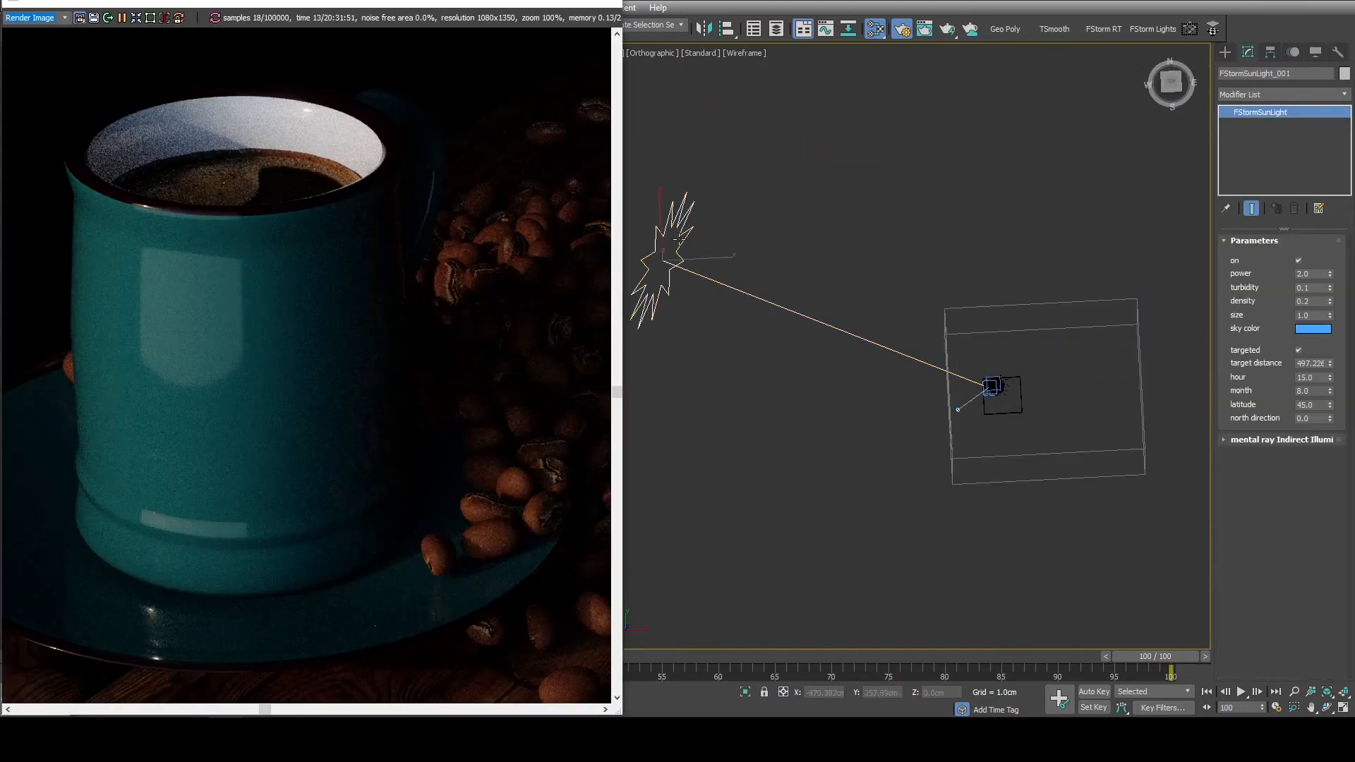
{"action": "type", "text": "5"}
{"action": "key", "text": "Return"}
{"action": "middle_click_drag", "start_coordinate": [481, 347], "coordinate": [358, 322]}
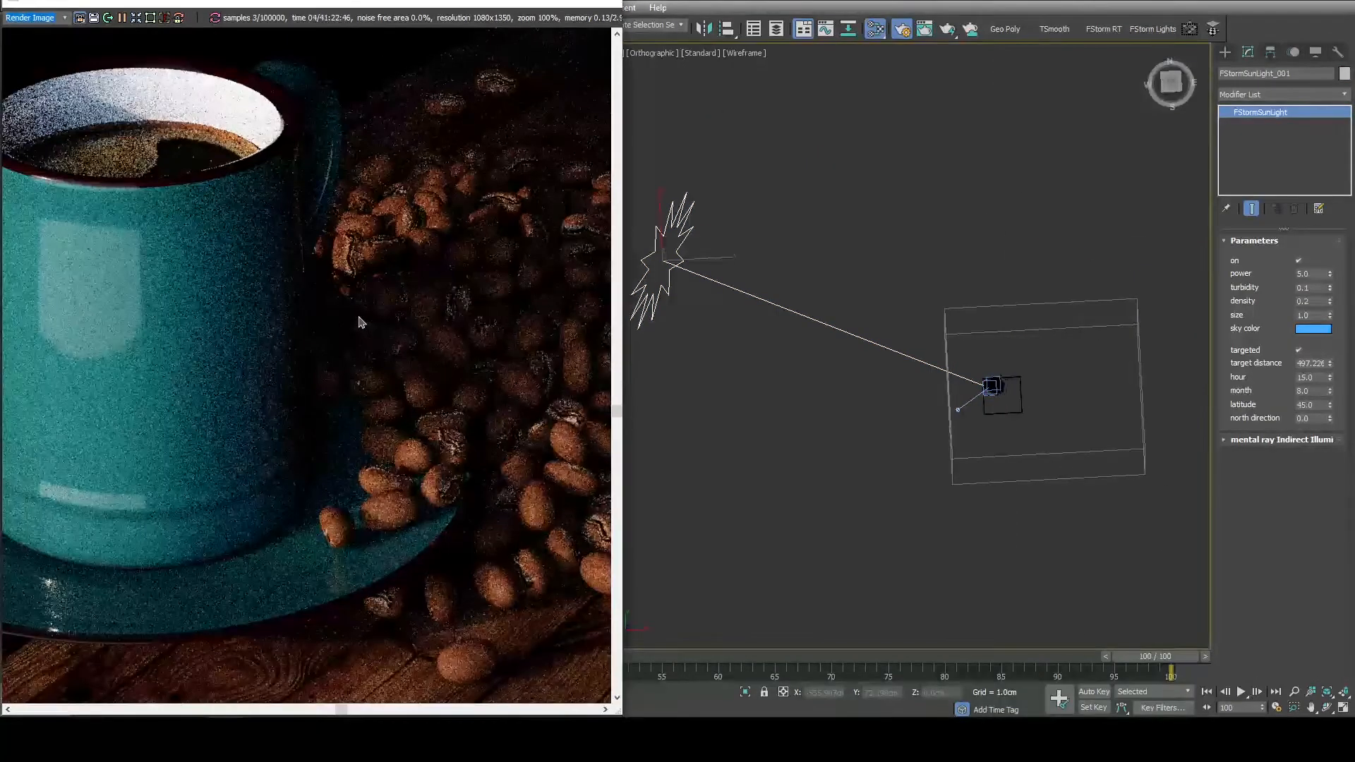
{"action": "scroll", "coordinate": [360, 330], "scroll_direction": "down", "scroll_amount": 1}
{"action": "scroll", "coordinate": [360, 337], "scroll_direction": "down", "scroll_amount": 1}
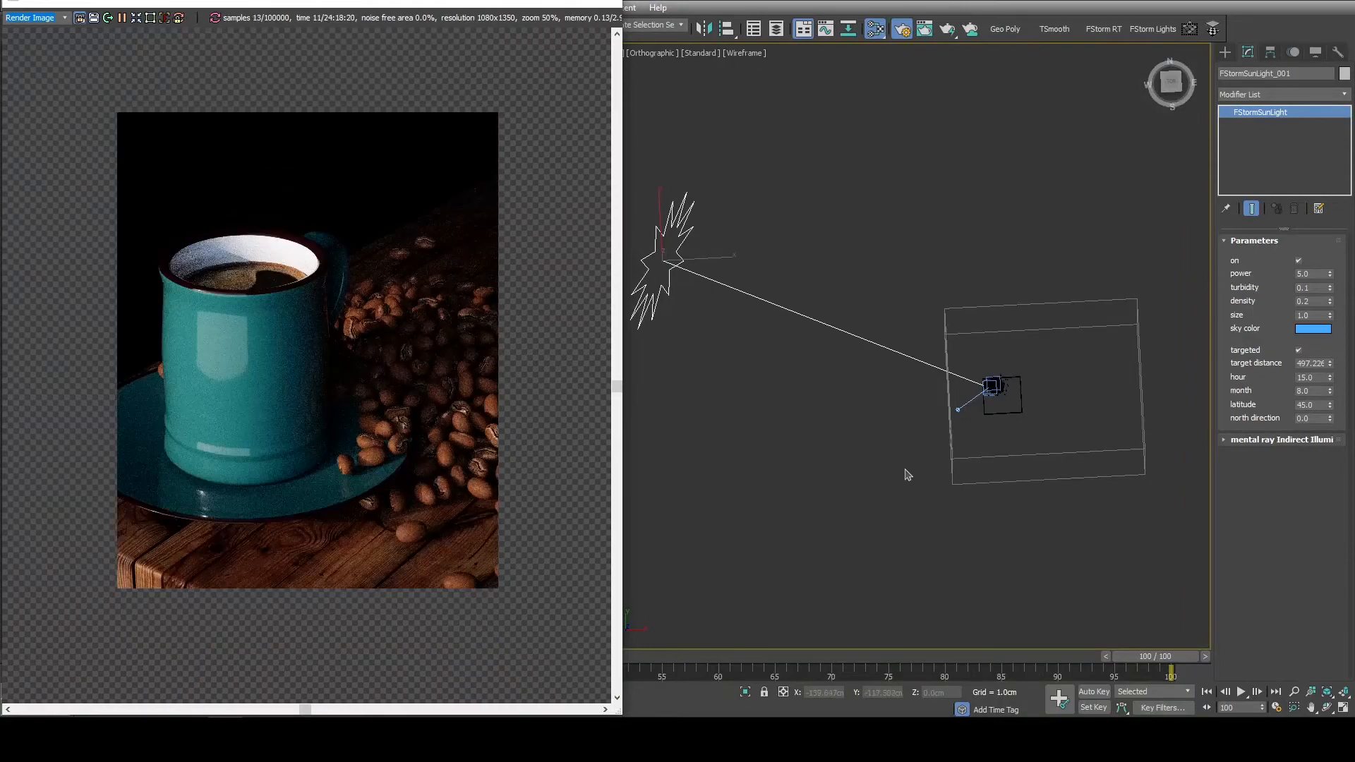
Select the camera and move it closer to the mug in the top view, with the render window out of the way.
{"action": "middle_click_drag", "start_coordinate": [907, 475], "coordinate": [912, 385], "text": "alt"}
{"action": "scroll", "coordinate": [915, 381], "scroll_direction": "up", "scroll_amount": 3}
{"action": "left_click", "coordinate": [917, 379]}
{"action": "key", "text": "w"}
{"action": "key", "text": "t"}
{"action": "scroll", "coordinate": [946, 455], "scroll_direction": "up", "scroll_amount": 2}
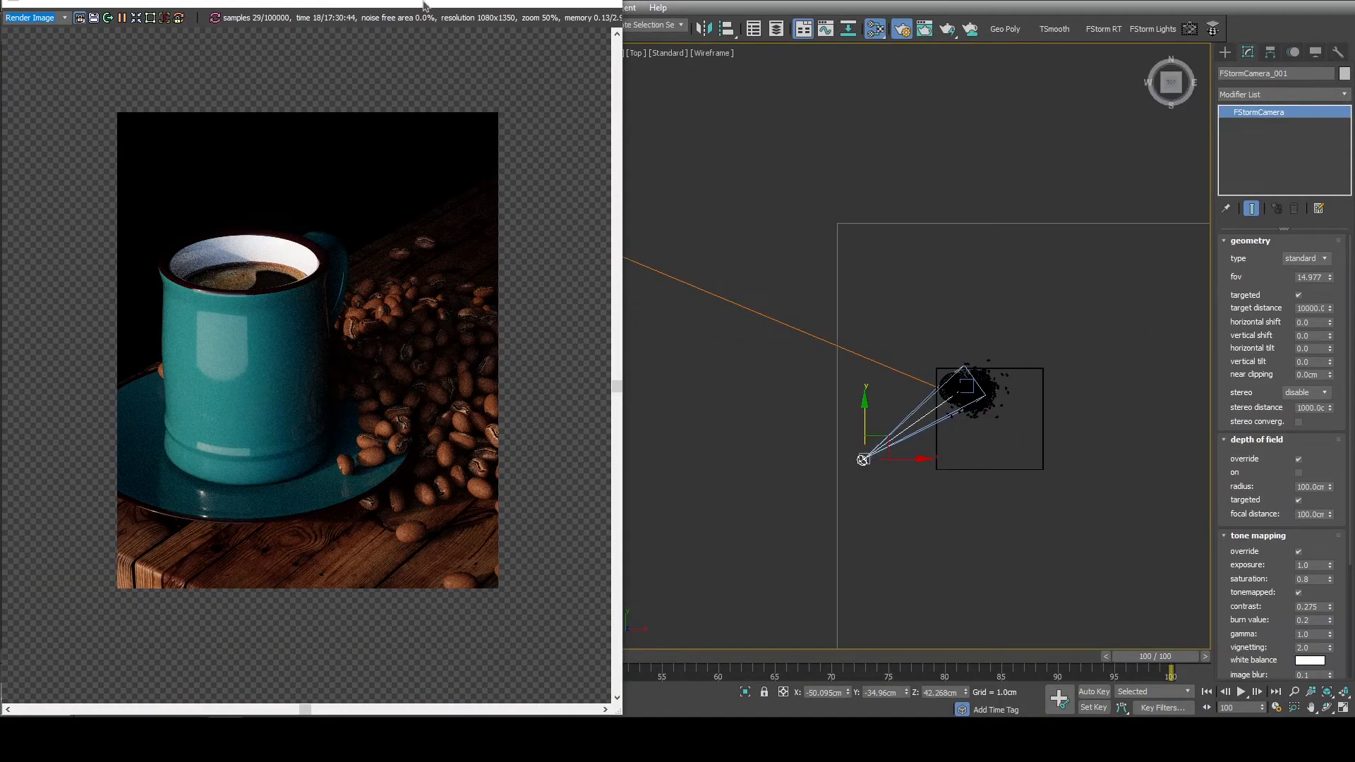
{"action": "left_click_drag", "start_coordinate": [423, 3], "coordinate": [657, 550]}
{"action": "left_click_drag", "start_coordinate": [880, 446], "coordinate": [918, 428]}
Raise the camera in the front view for a steeper look down at the mug, and fine-tune its fov.
{"action": "key", "text": "f"}
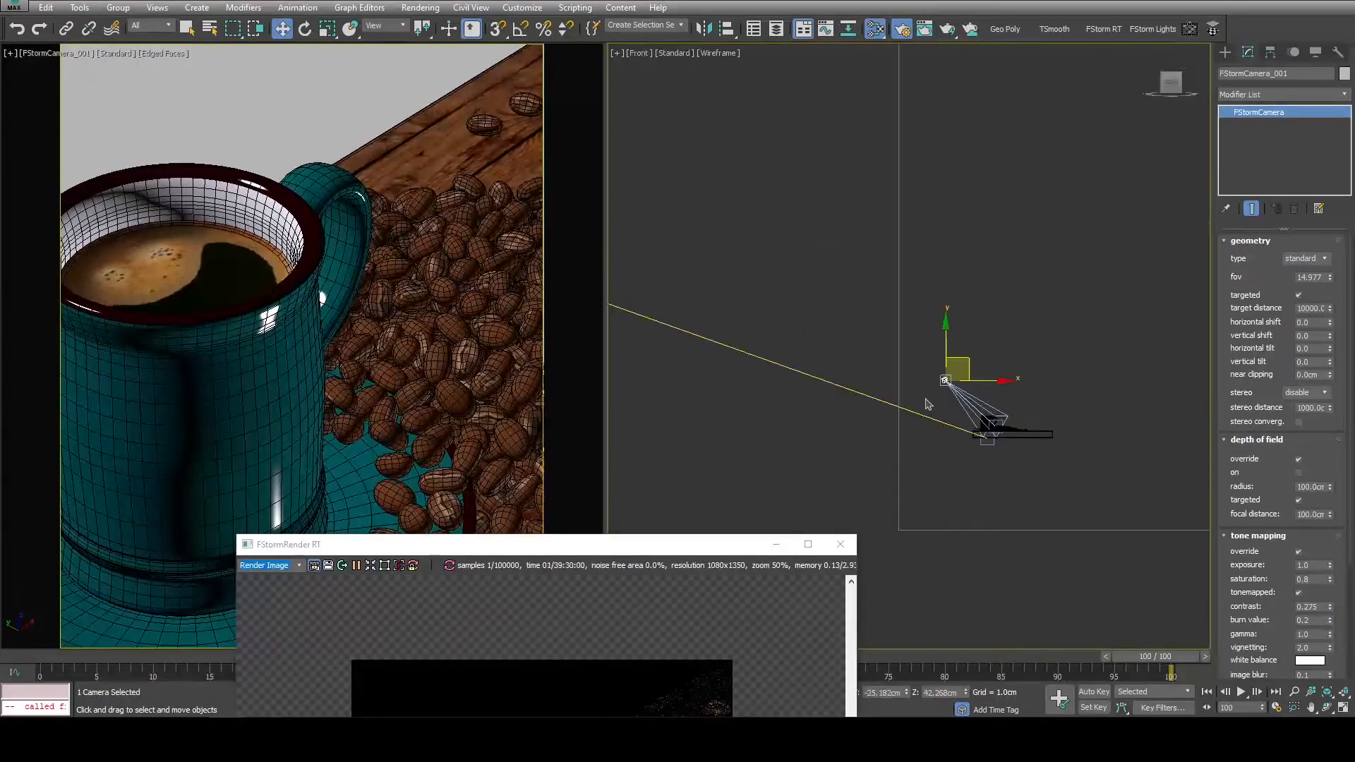
{"action": "left_click_drag", "start_coordinate": [960, 366], "coordinate": [966, 317]}
{"action": "middle_click_drag", "start_coordinate": [396, 311], "coordinate": [396, 233]}
{"action": "left_click_drag", "start_coordinate": [971, 319], "coordinate": [974, 336]}
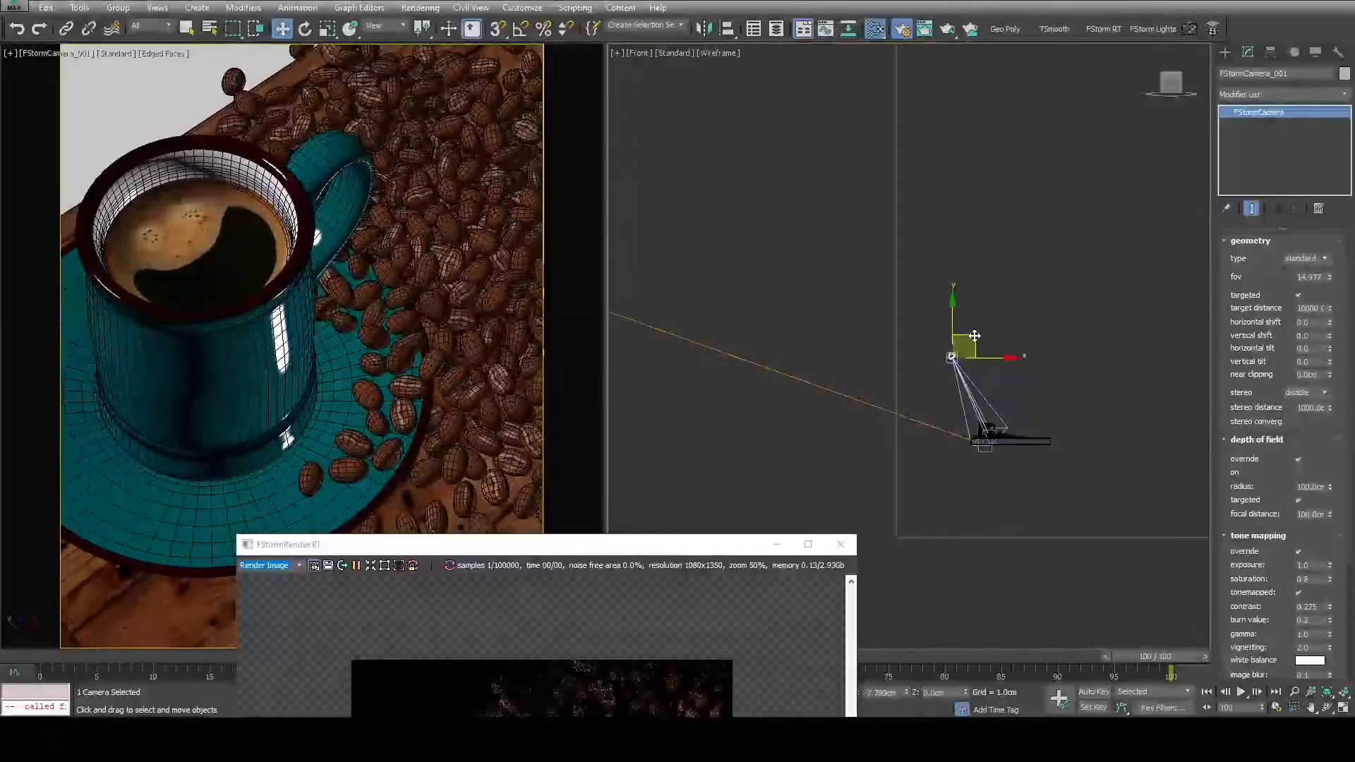
{"action": "left_click_drag", "start_coordinate": [1330, 277], "coordinate": [1328, 285]}
Examine the lighting on the mug, coffee and beans up close in the enlarged interactive render.
{"action": "left_click_drag", "start_coordinate": [641, 549], "coordinate": [514, 2]}
{"action": "scroll", "coordinate": [661, 402], "scroll_direction": "up", "scroll_amount": 1}
{"action": "middle_click_drag", "start_coordinate": [662, 402], "coordinate": [413, 432]}
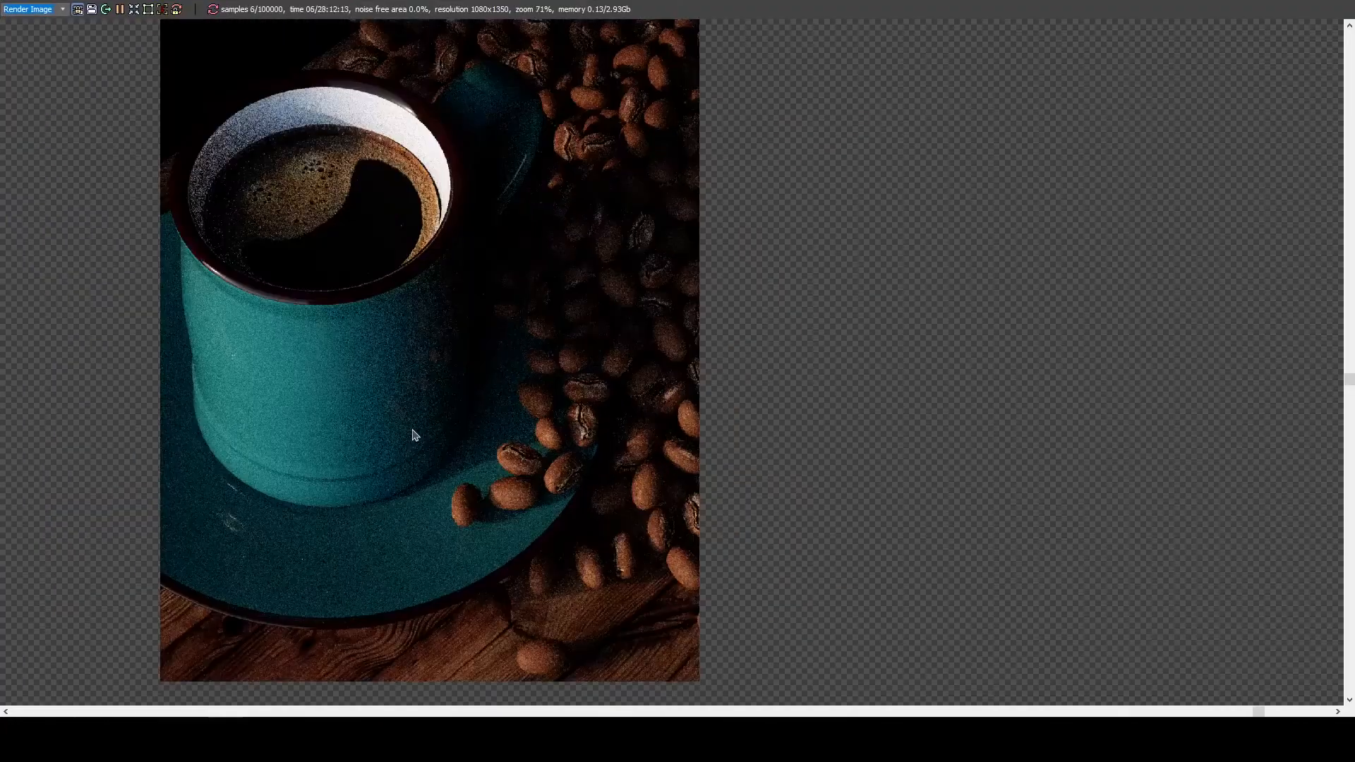
{"action": "scroll", "coordinate": [415, 434], "scroll_direction": "up", "scroll_amount": 1}
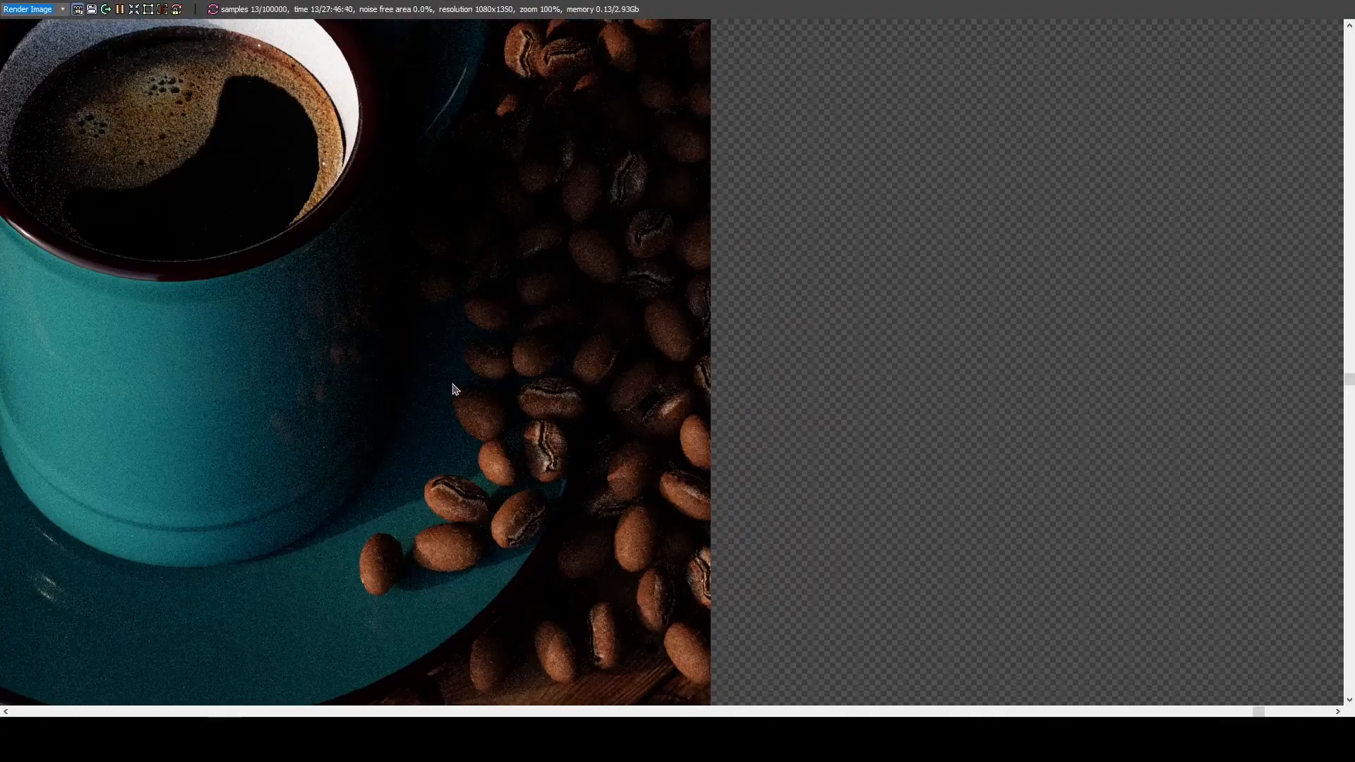
{"action": "middle_click_drag", "start_coordinate": [455, 389], "coordinate": [455, 406]}
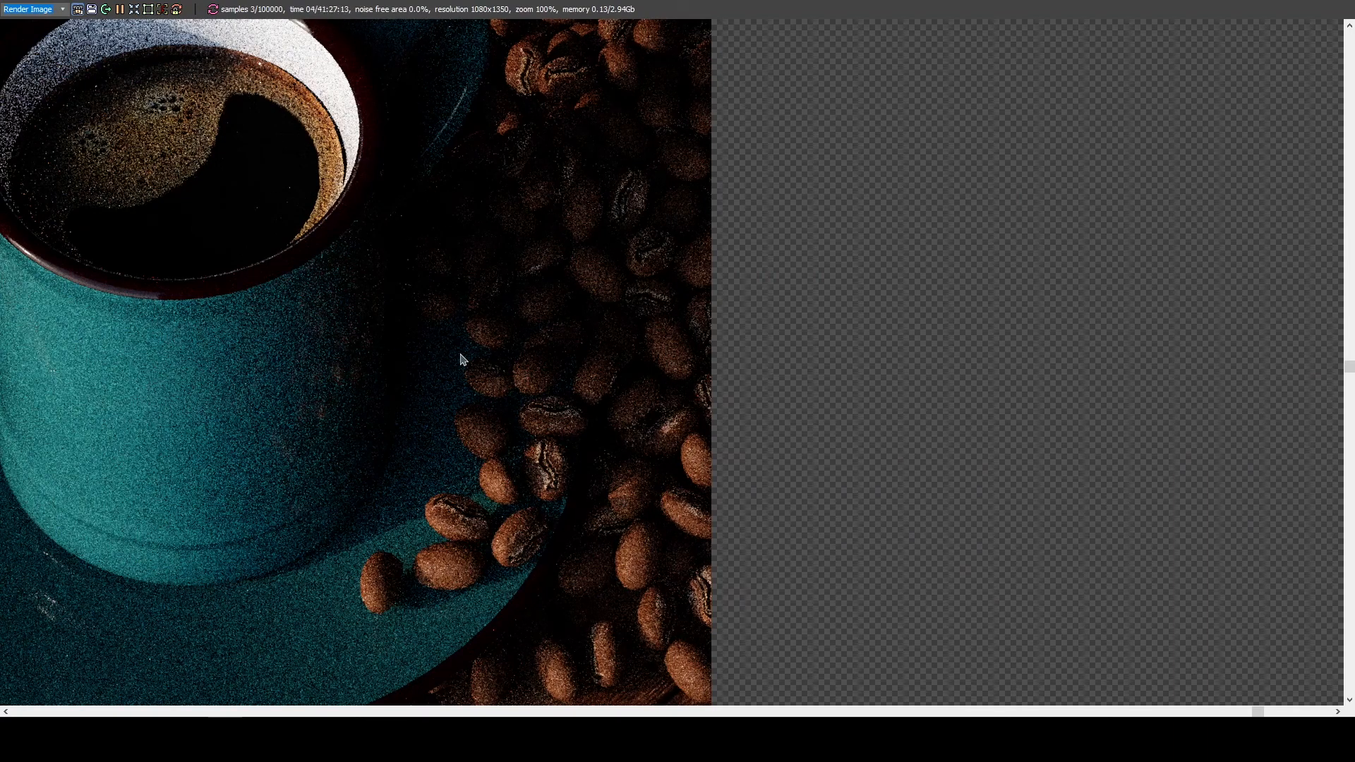
{"action": "middle_click_drag", "start_coordinate": [412, 411], "coordinate": [547, 420]}
{"action": "scroll", "coordinate": [541, 160], "scroll_direction": "down", "scroll_amount": 1}
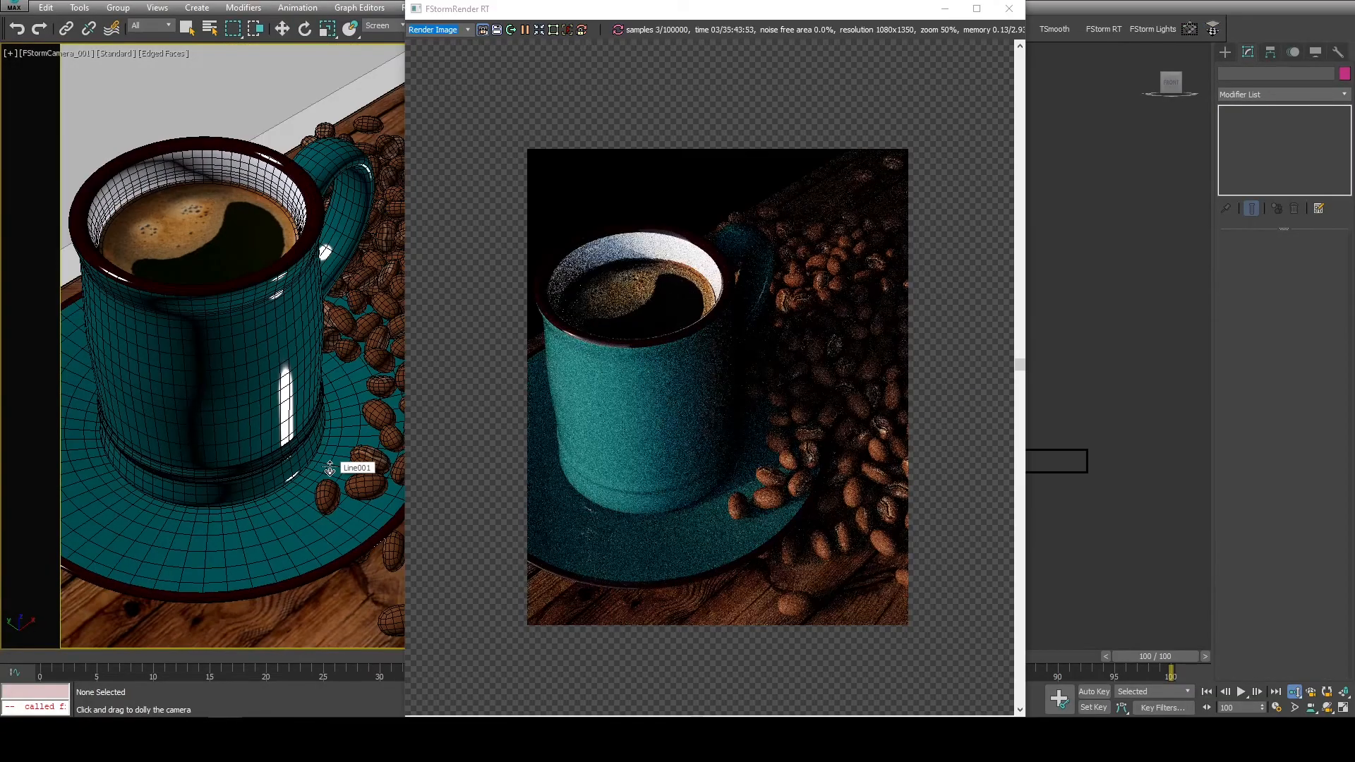
Select the FStorm camera through its own view and set its glare power to 0.25 and glare size to 0.1.
{"action": "left_click", "coordinate": [42, 53]}
{"action": "left_click", "coordinate": [70, 318]}
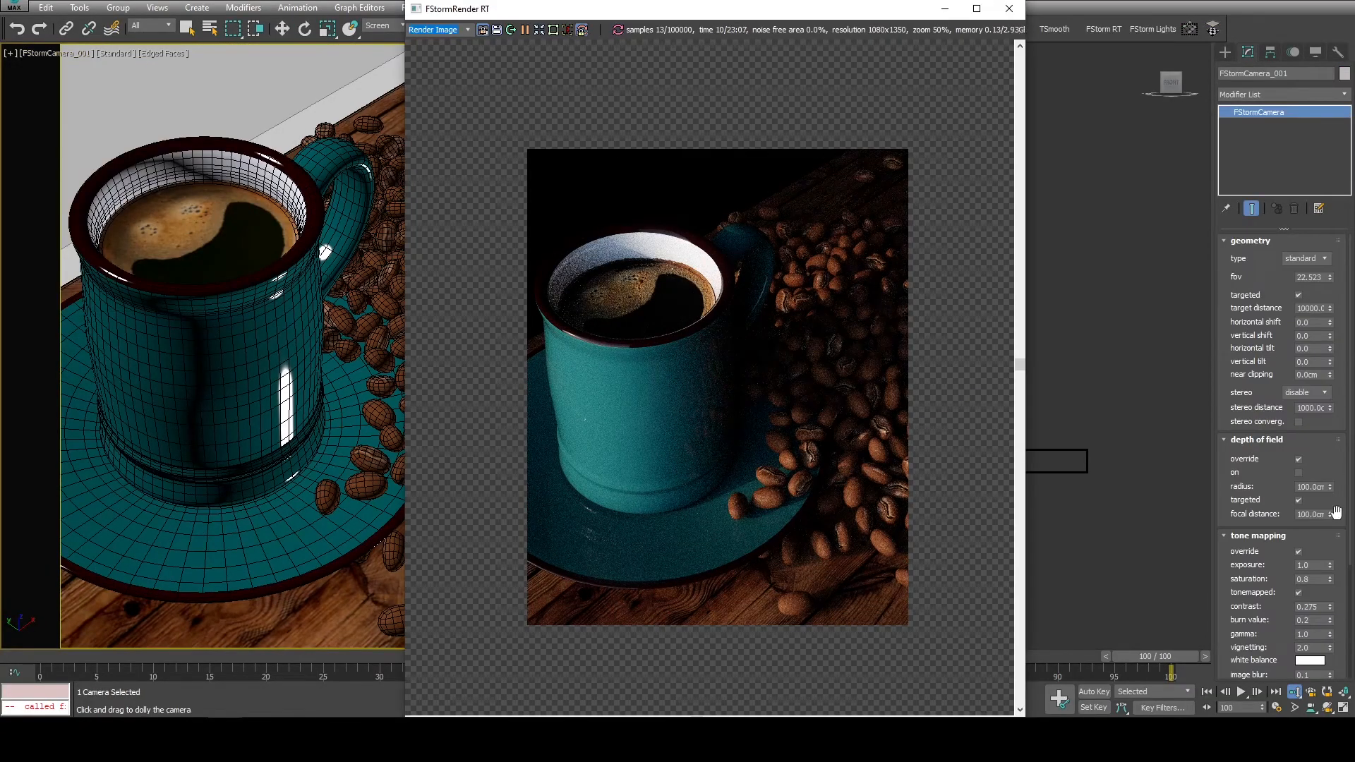
{"action": "left_click_drag", "start_coordinate": [1335, 513], "coordinate": [1250, 304]}
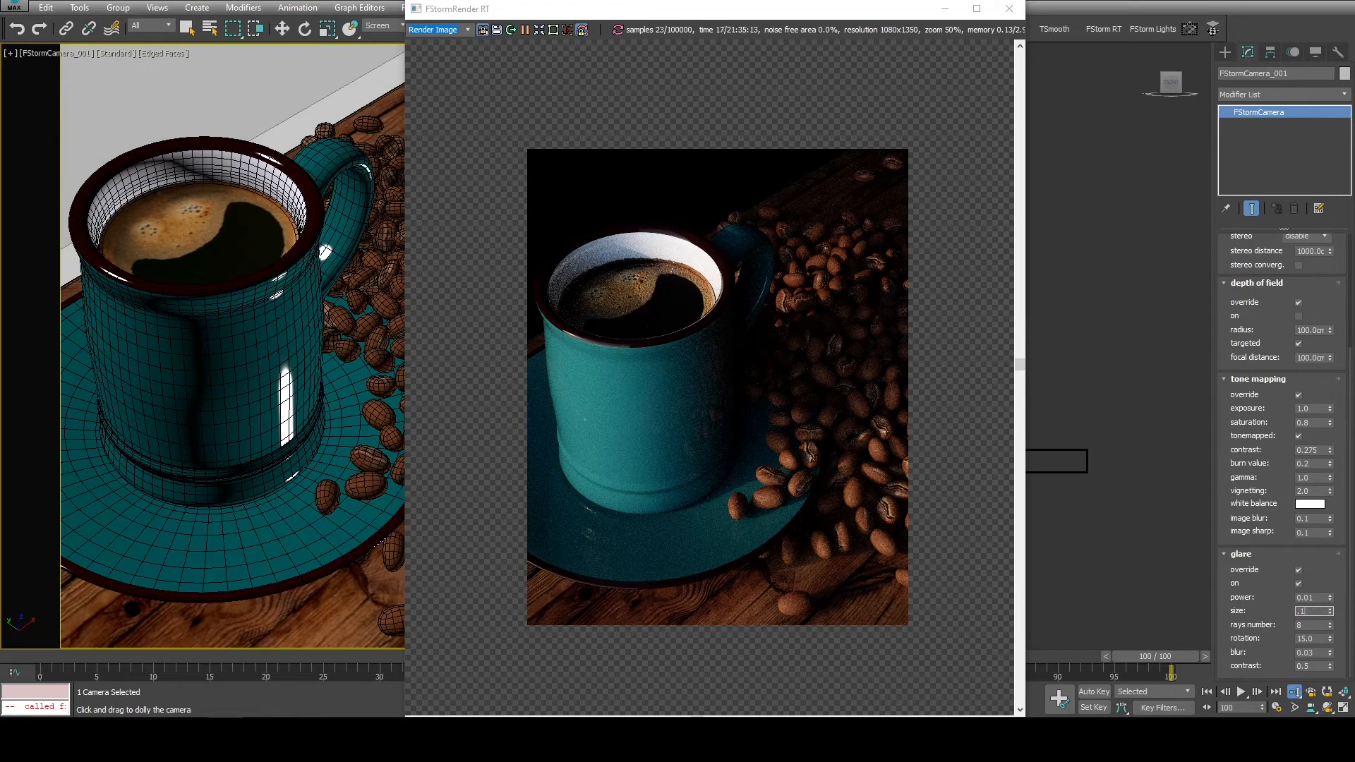
{"action": "left_click_drag", "start_coordinate": [1320, 598], "coordinate": [1257, 598]}
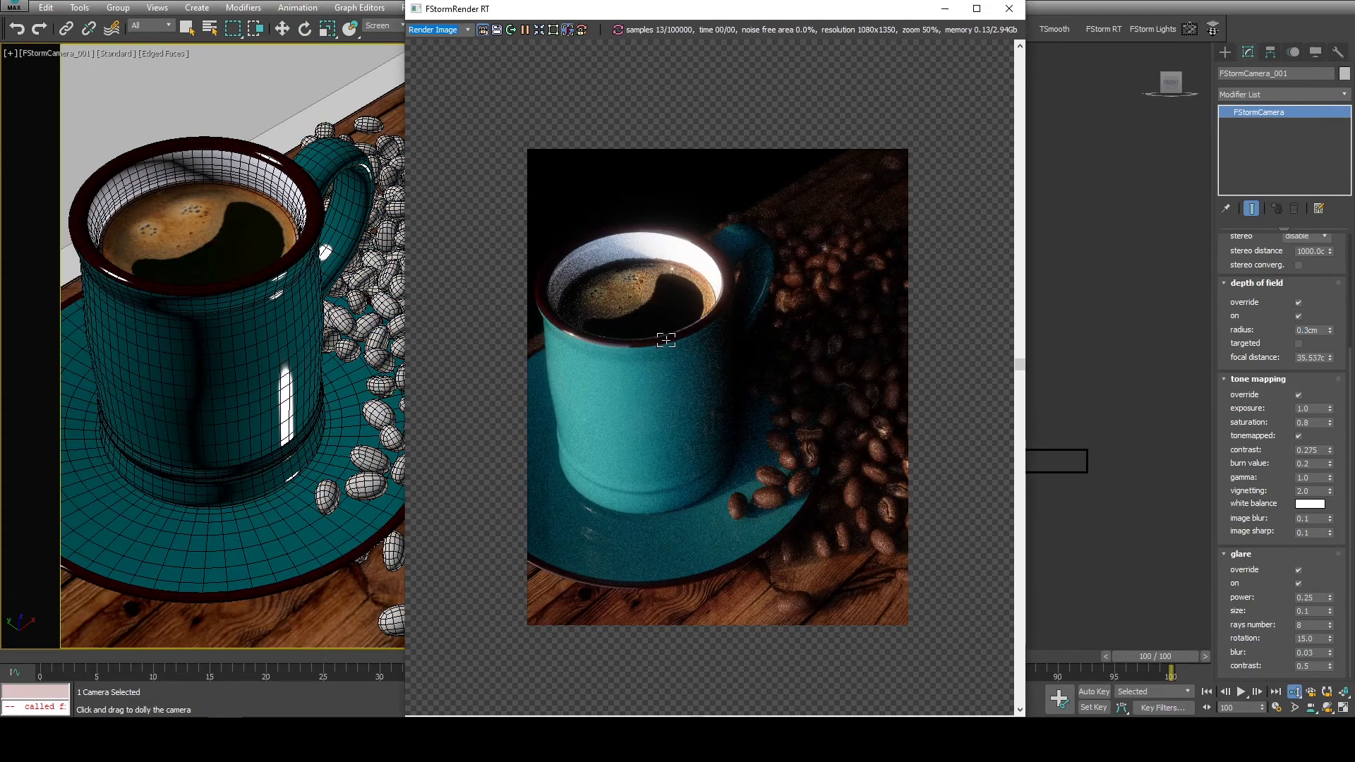
Turn on untargeted depth of field for the camera with a 0.3 cm radius, focused on the mug's front rim.
{"action": "left_click", "coordinate": [665, 339]}
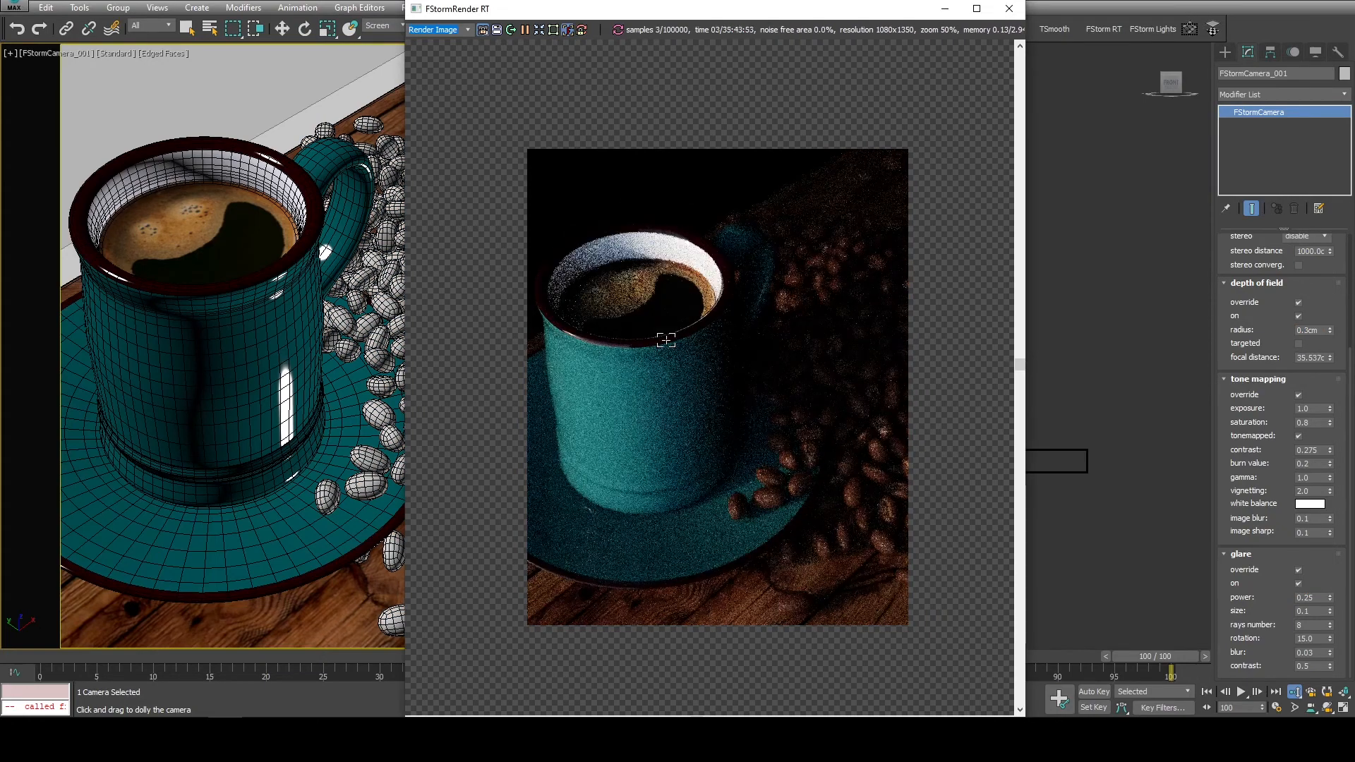
{"action": "scroll", "coordinate": [1246, 390], "scroll_direction": "up", "scroll_amount": 5}
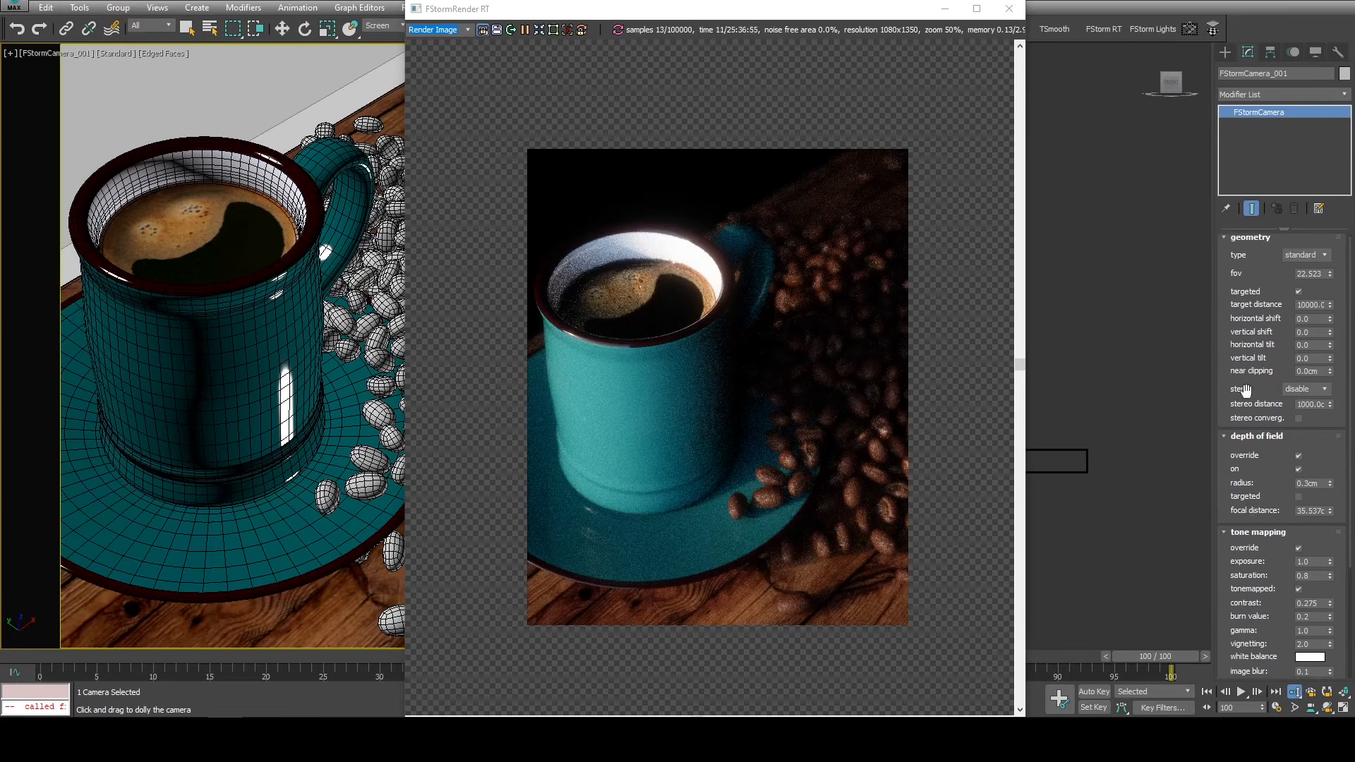
Set the camera's tone mapping exposure to 1.25 and saturation to 0.85.
{"action": "scroll", "coordinate": [1245, 390], "scroll_direction": "down", "scroll_amount": 5}
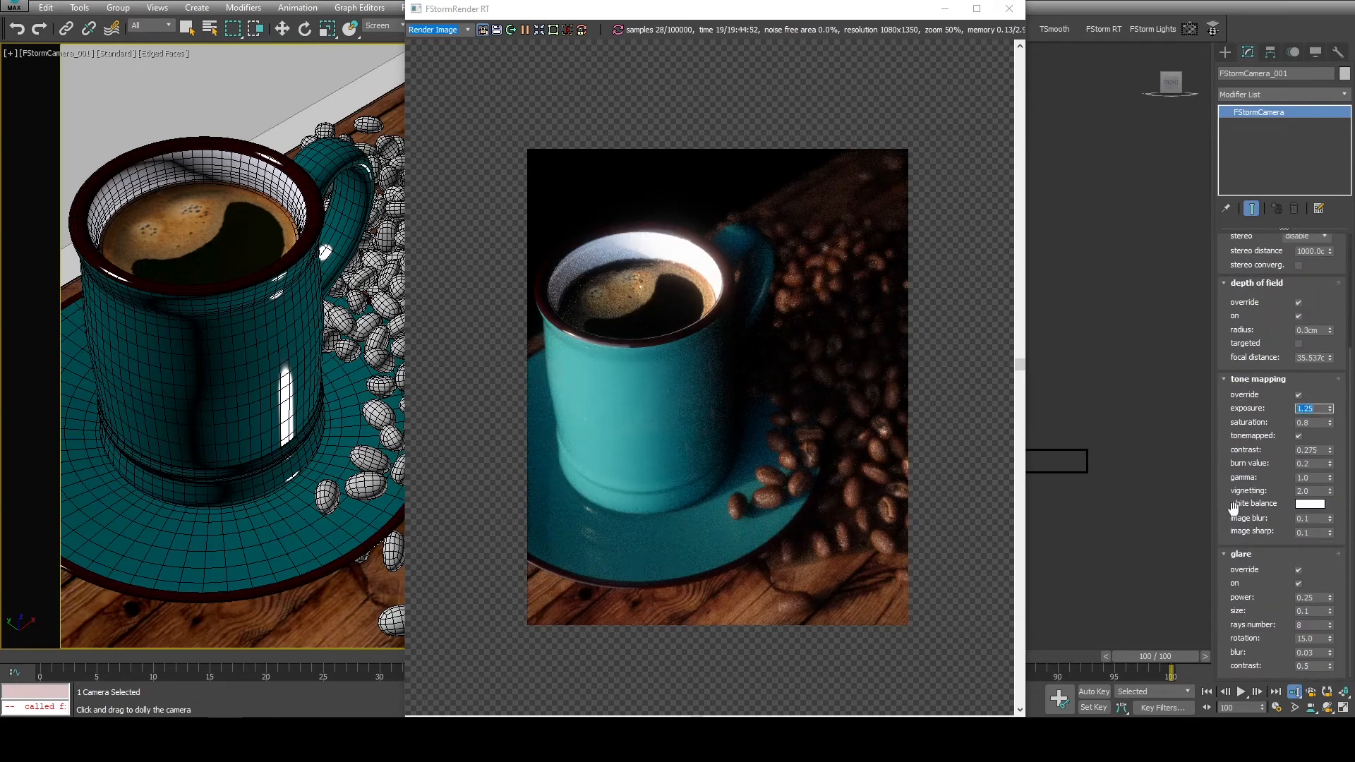
{"action": "key", "text": "Tab"}
{"action": "type", "text": "0.85"}
{"action": "key", "text": "Return"}
Check the blur around the mug and beans in the render and set the depth of field radius to 0.2 cm.
{"action": "scroll", "coordinate": [656, 440], "scroll_direction": "up", "scroll_amount": 2}
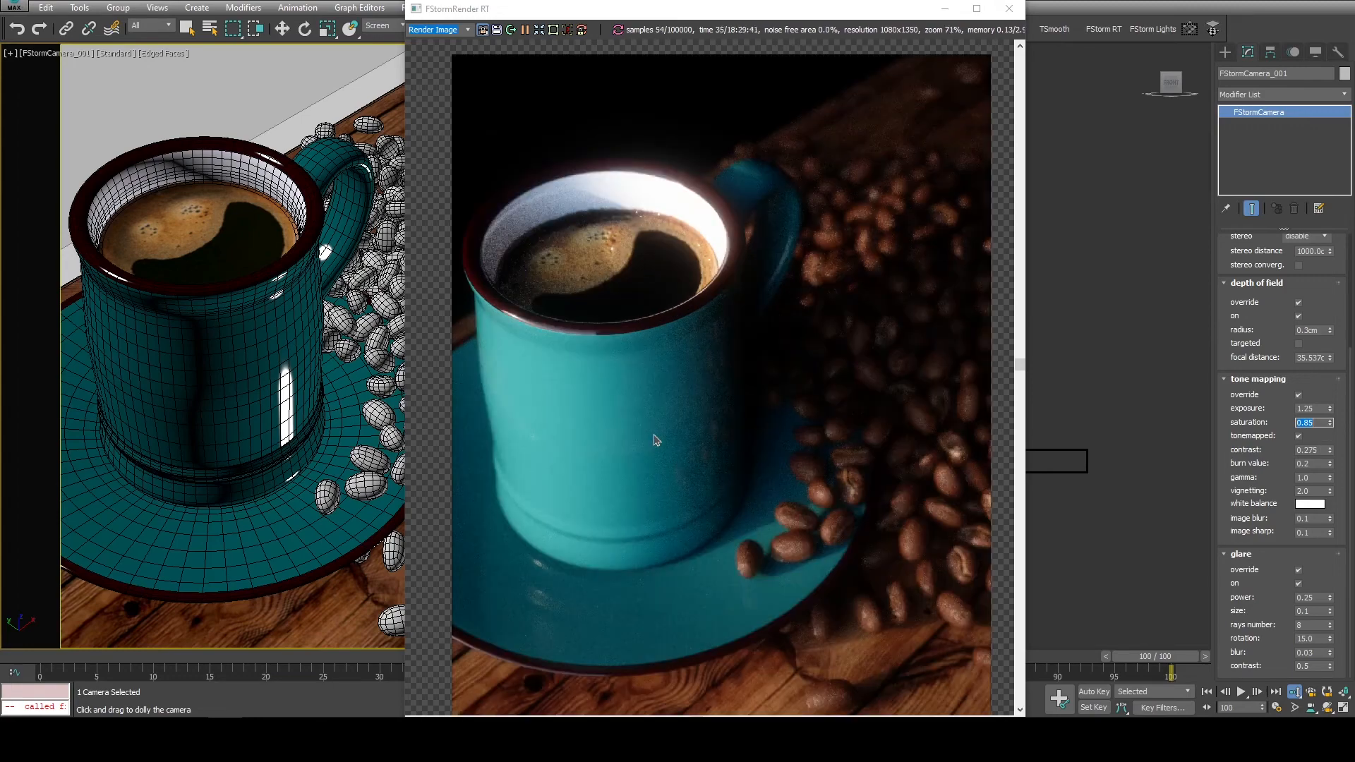
{"action": "scroll", "coordinate": [656, 440], "scroll_direction": "up", "scroll_amount": 2}
{"action": "middle_click_drag", "start_coordinate": [702, 514], "coordinate": [646, 543]}
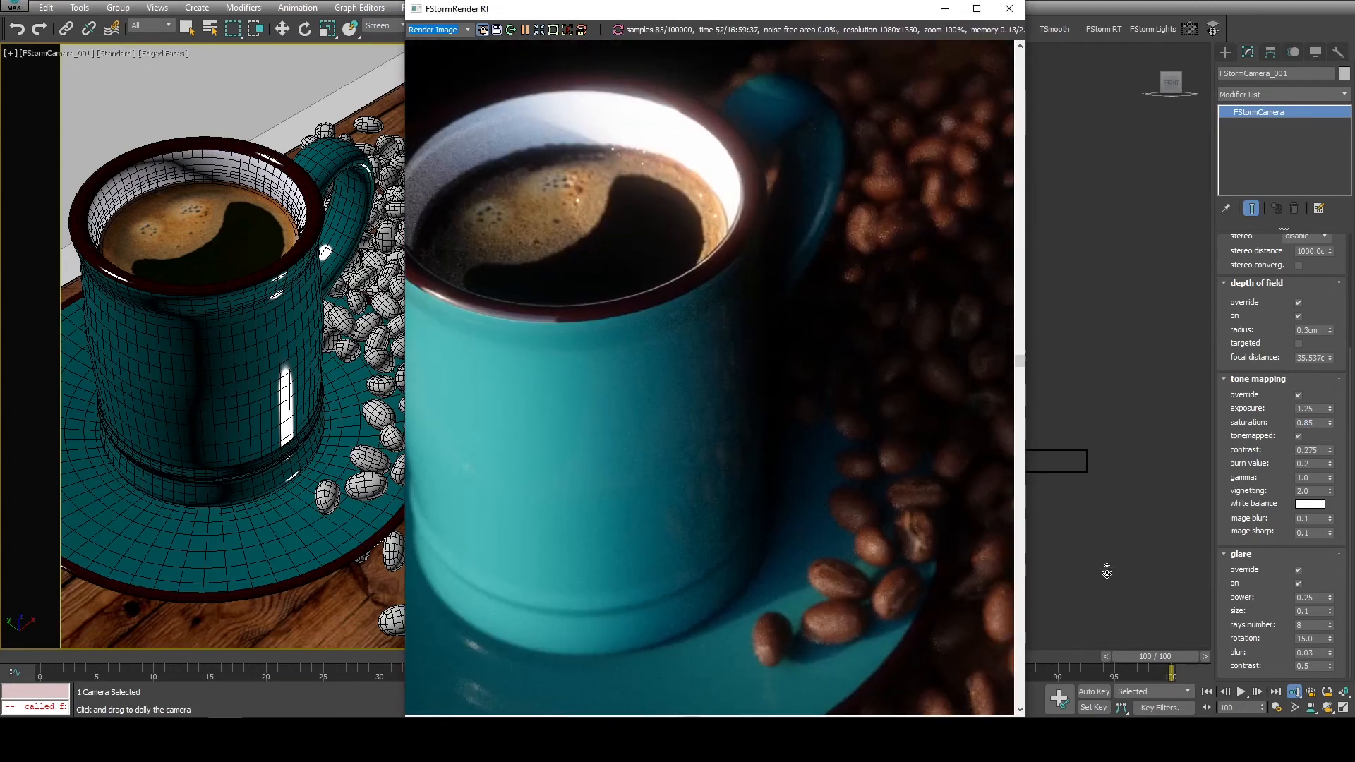
{"action": "scroll", "coordinate": [1267, 381], "scroll_direction": "up", "scroll_amount": 2}
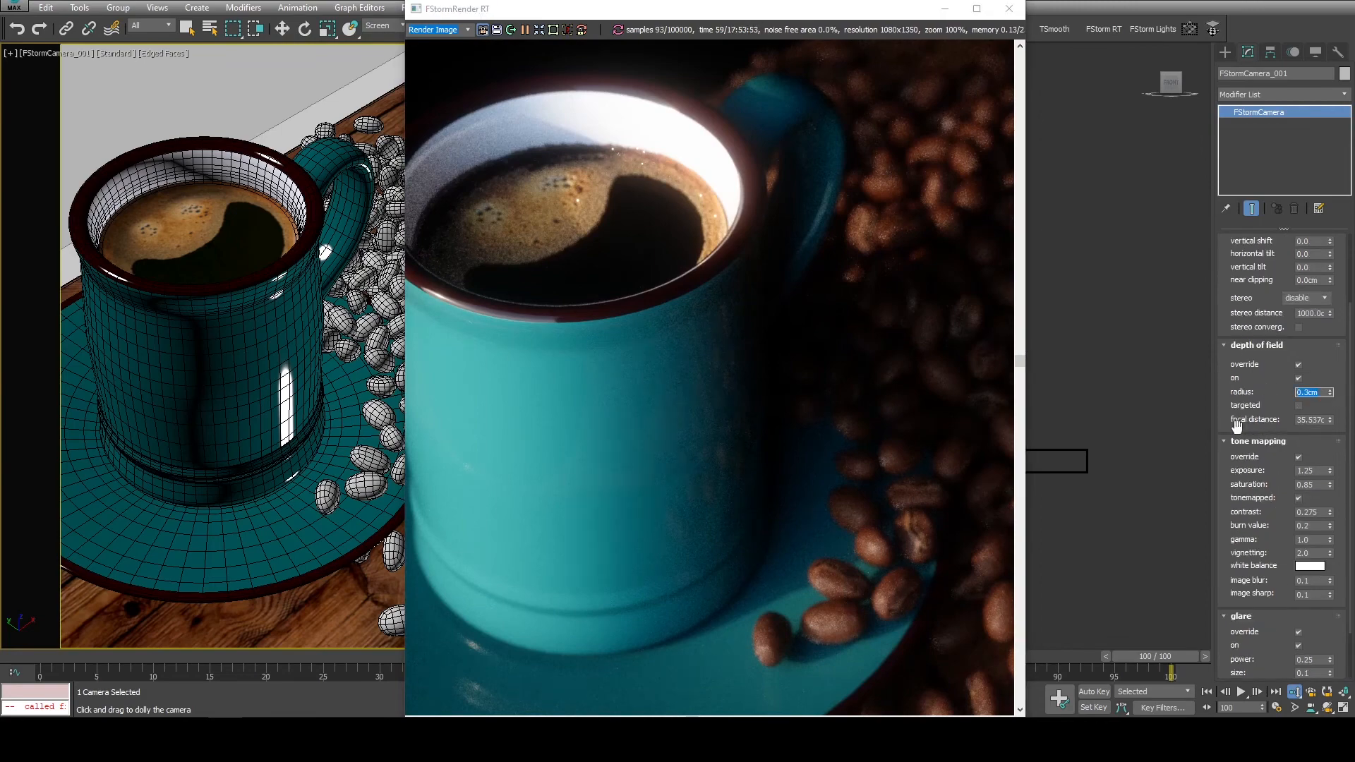
{"action": "type", "text": "0.2"}
{"action": "key", "text": "Return"}
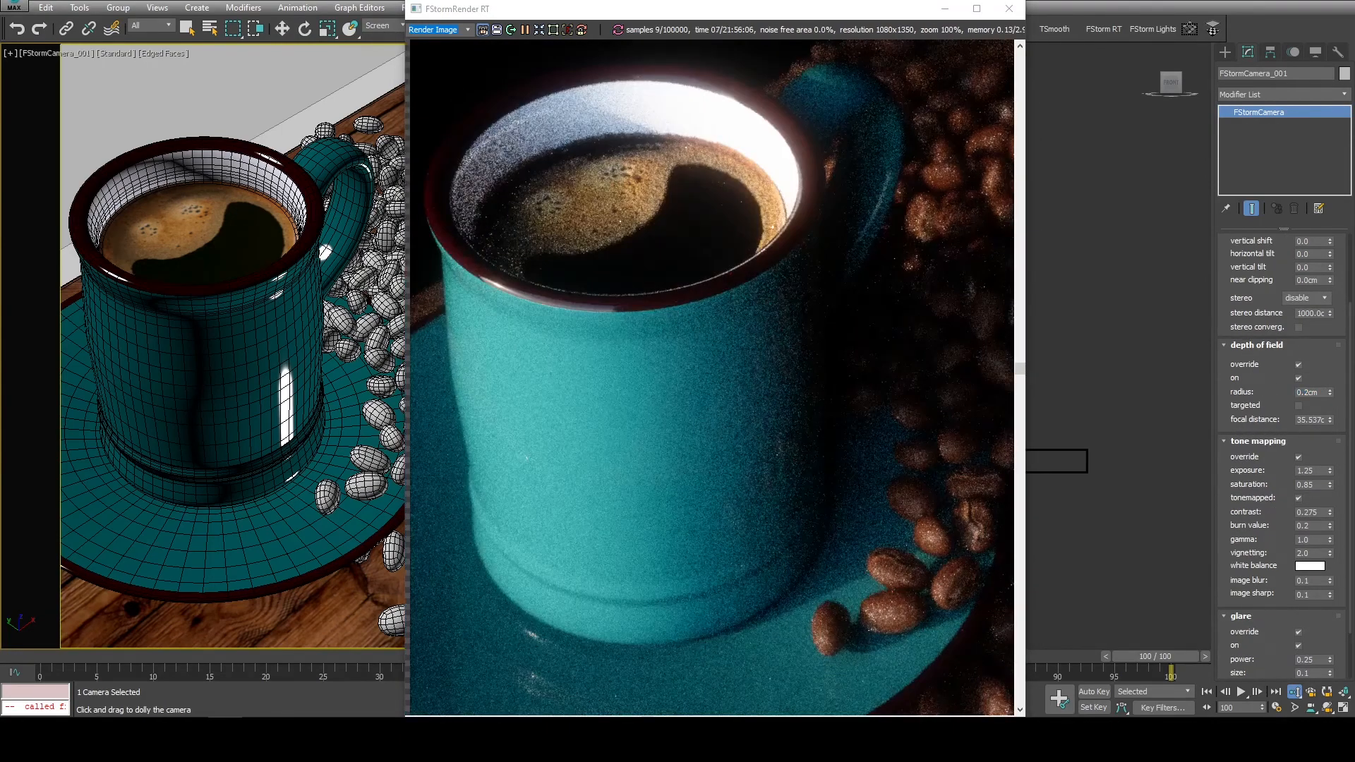
{"action": "mouse_move", "coordinate": [191, 731]}
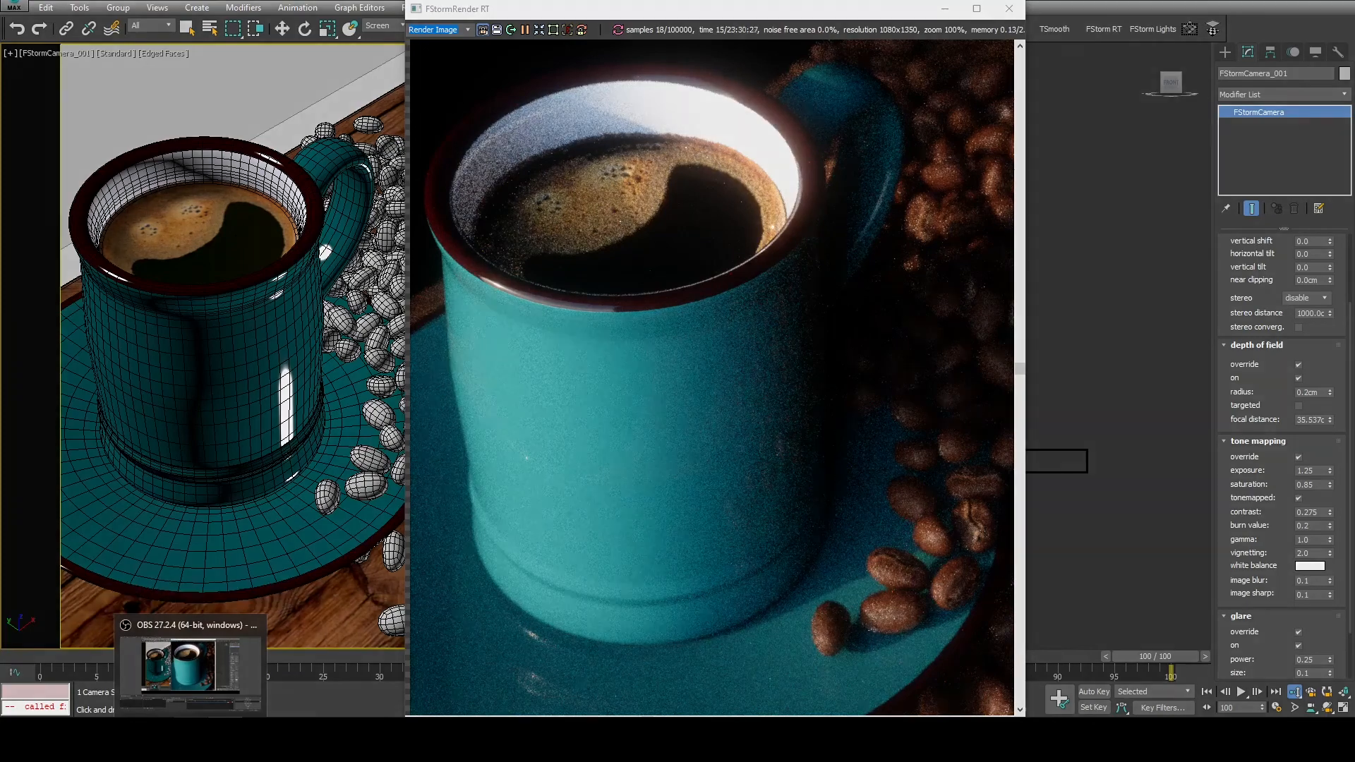